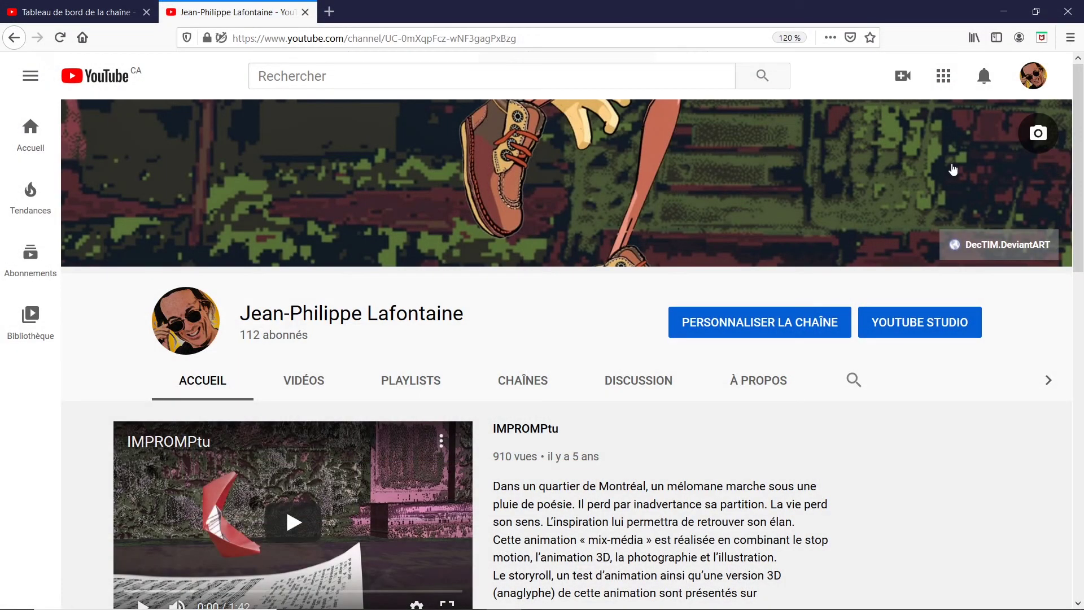
Open the channel's audio library in YouTube Studio and show its sound effects
click(911, 330)
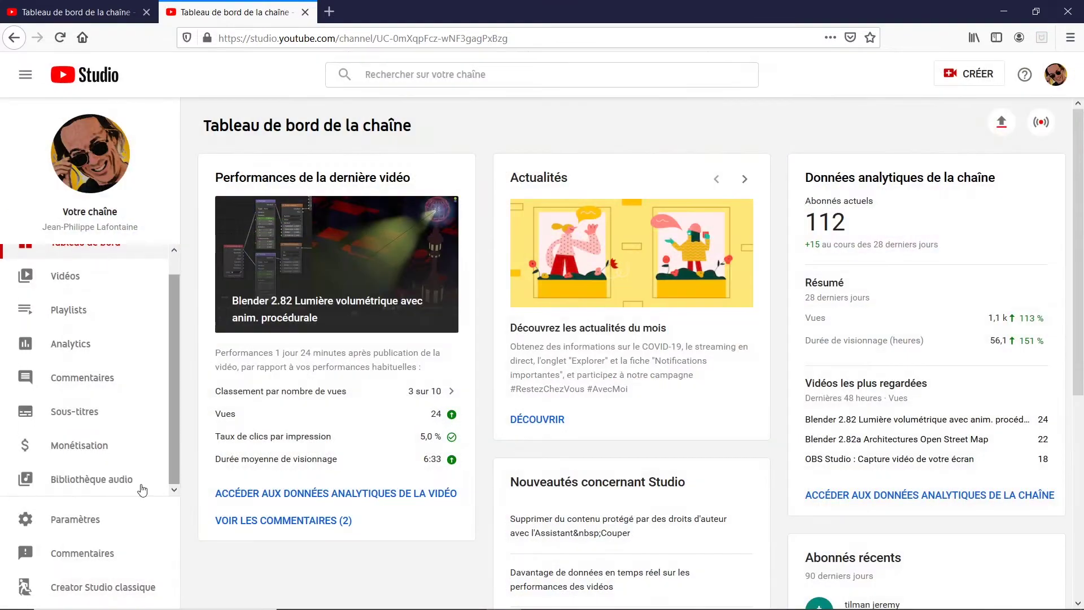
click(92, 479)
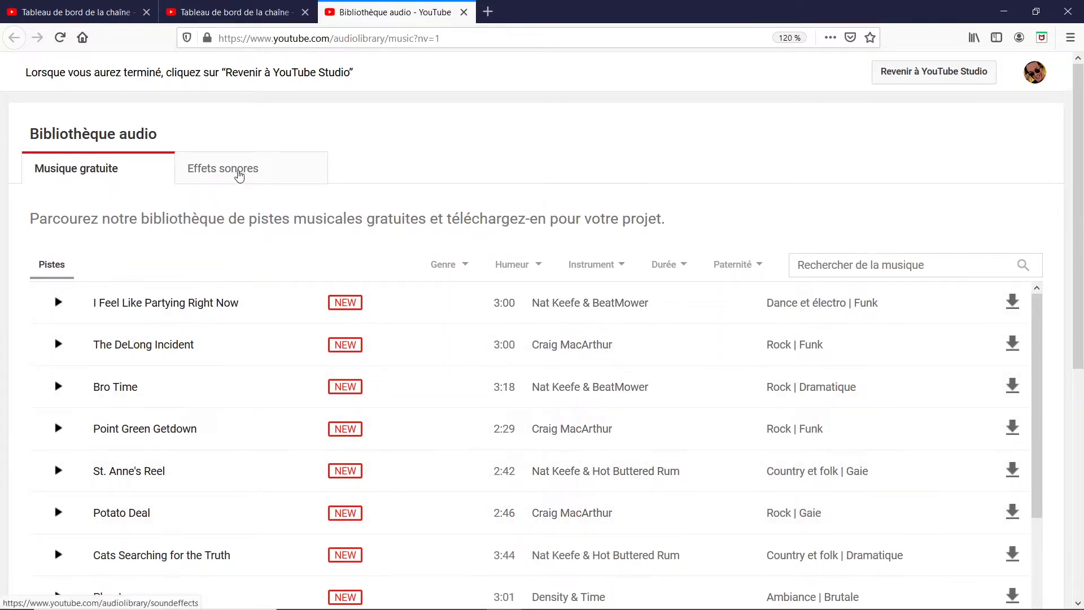
click(240, 175)
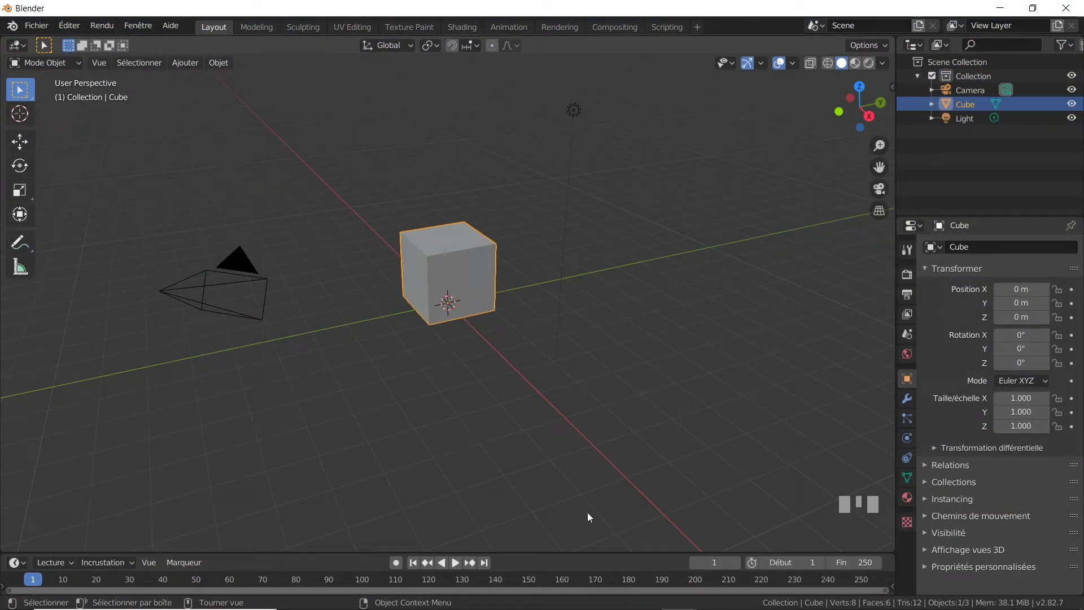
Enlarge the timeline area, split it horizontally into two stacked timelines, and make the upper one taller
drag(612, 553, 606, 377)
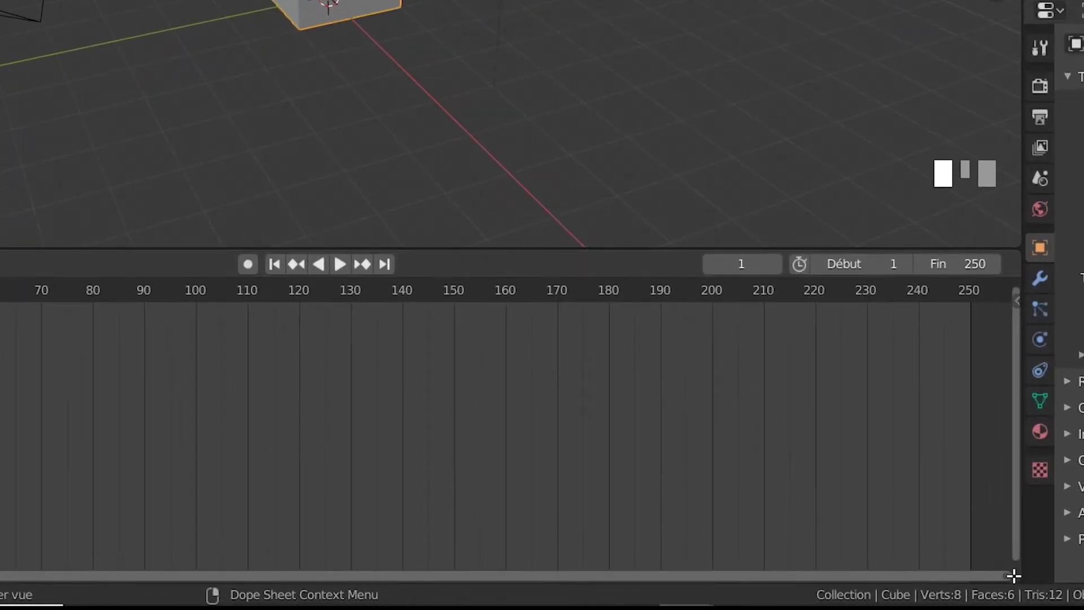
click(1014, 576)
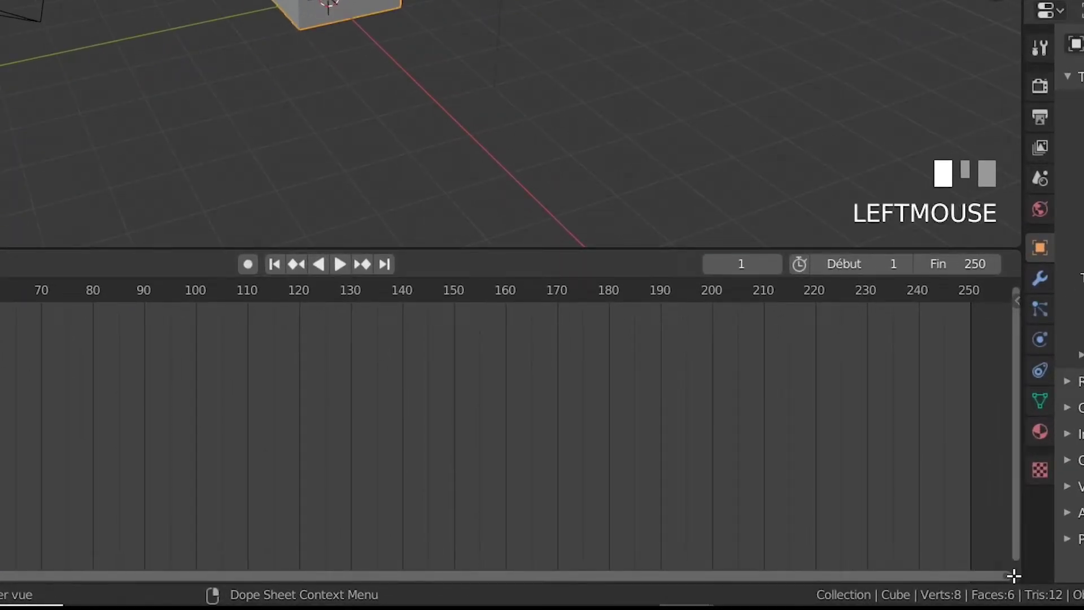
drag(1014, 576, 1012, 453)
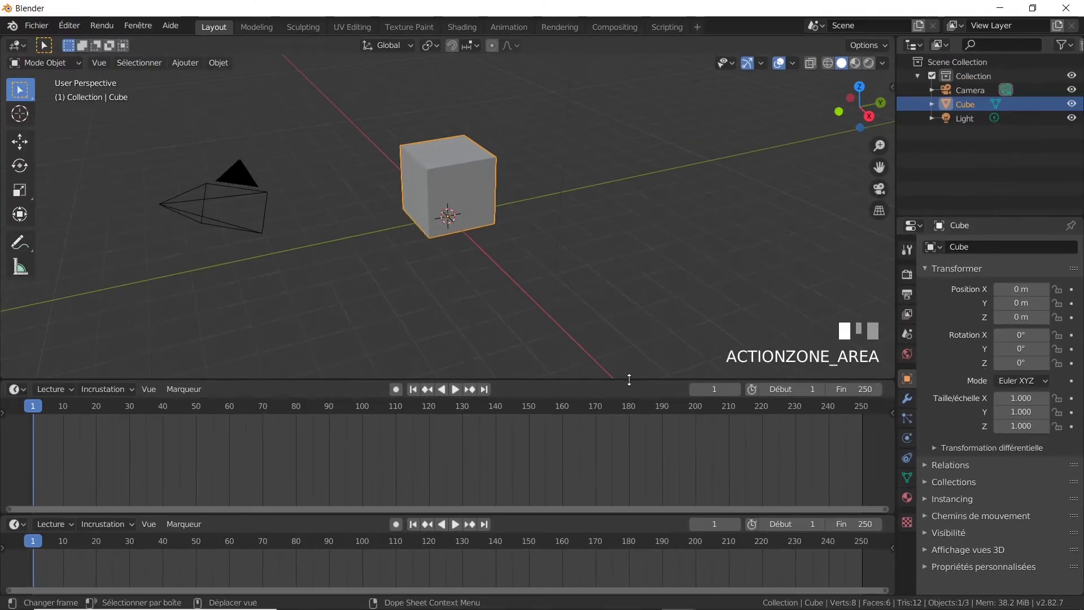
drag(609, 248, 608, 113)
drag(629, 291, 627, 293)
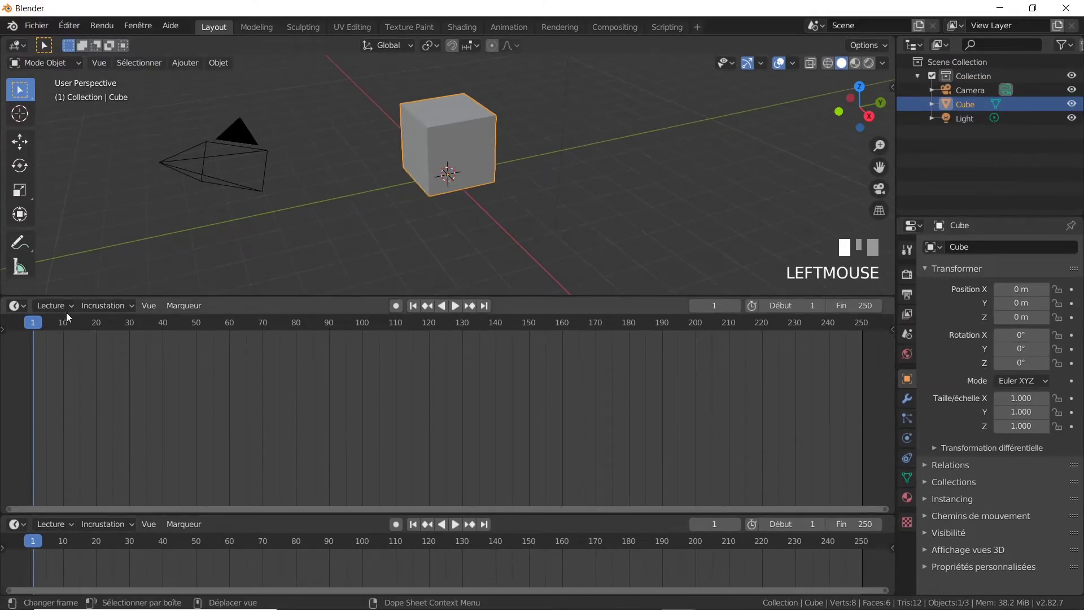
Change the upper timeline to the Video Sequencer and add Drum_83BPM_jp1.mp3 to it from the _1_Demo folder in File Explorer
click(20, 308)
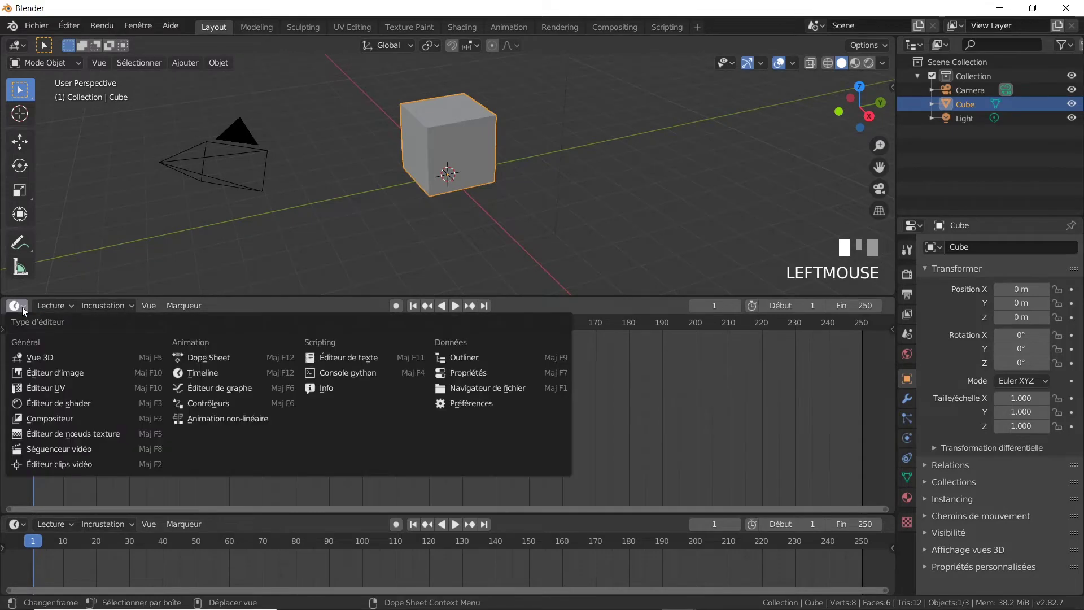
click(84, 448)
key(alt+Tab)
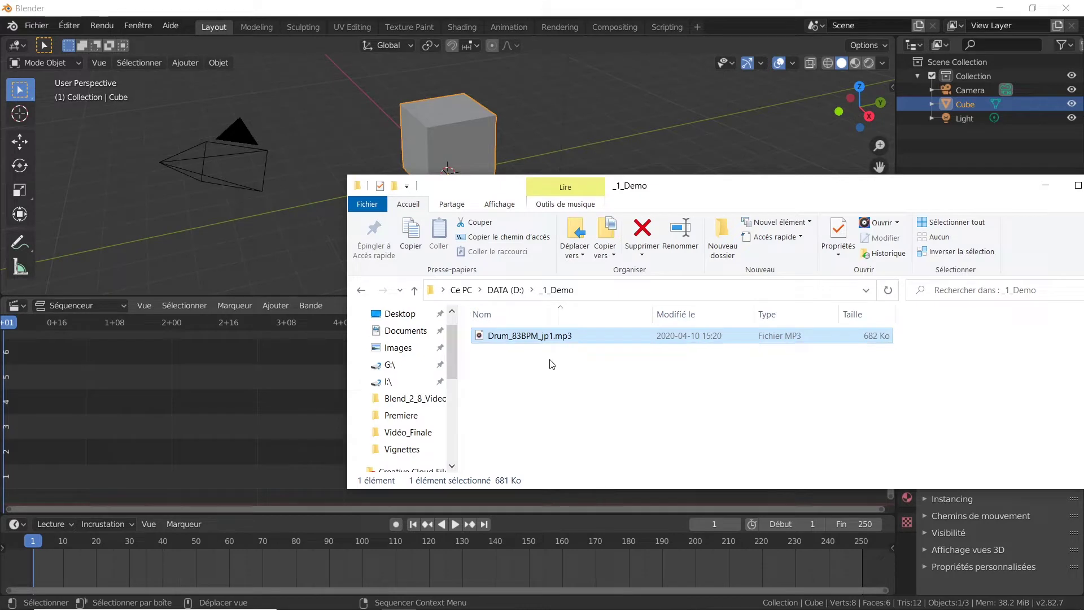
drag(535, 336, 30, 473)
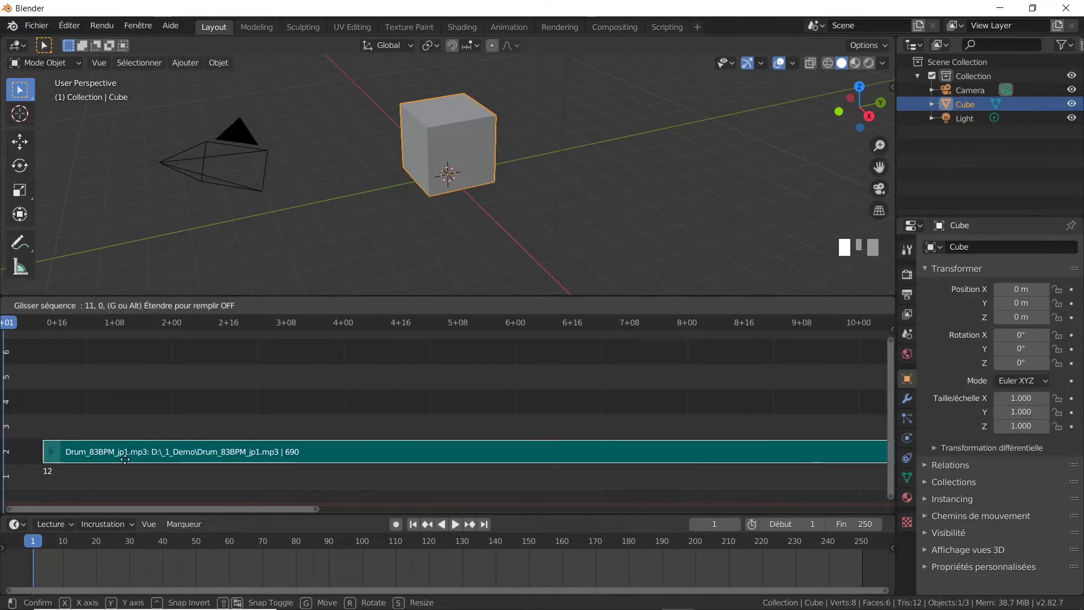
Move the drum audio strip along channel 2 so that it starts at frame 1
click(91, 494)
drag(137, 453, 87, 457)
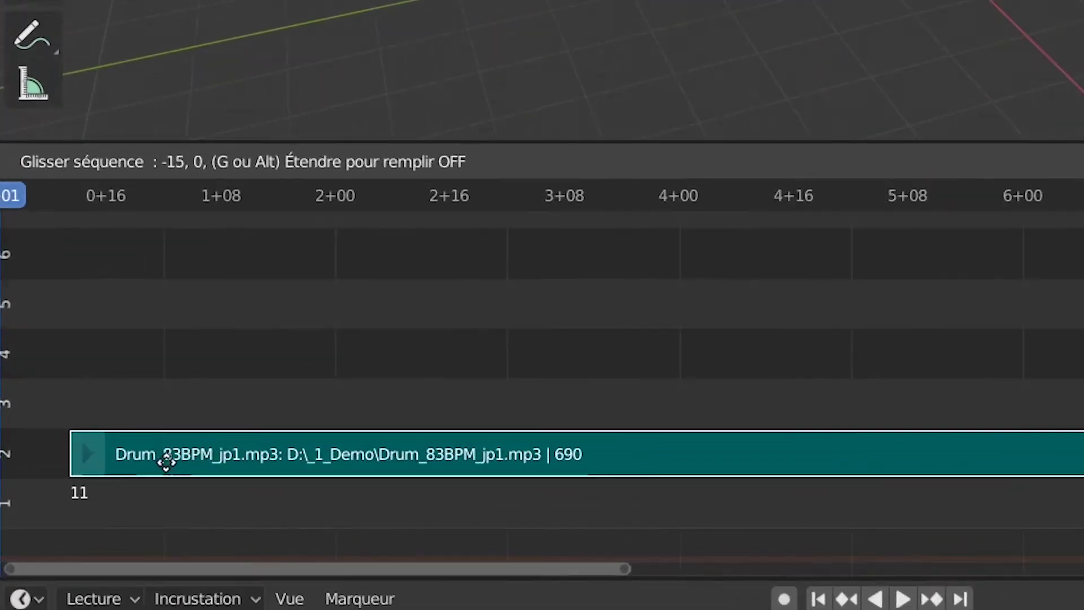
drag(166, 462, 95, 462)
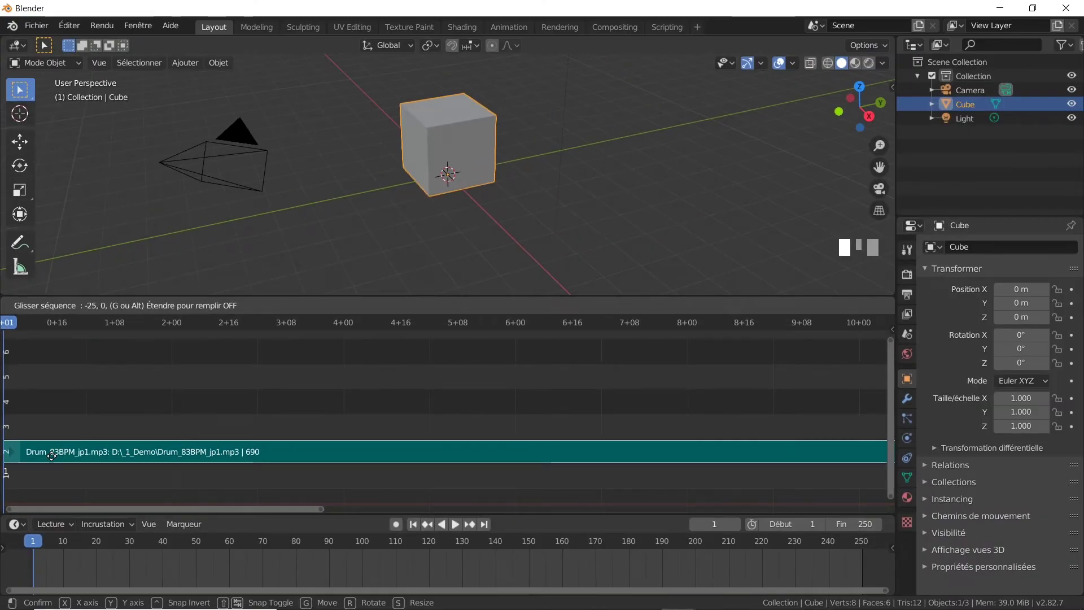
drag(52, 456, 51, 456)
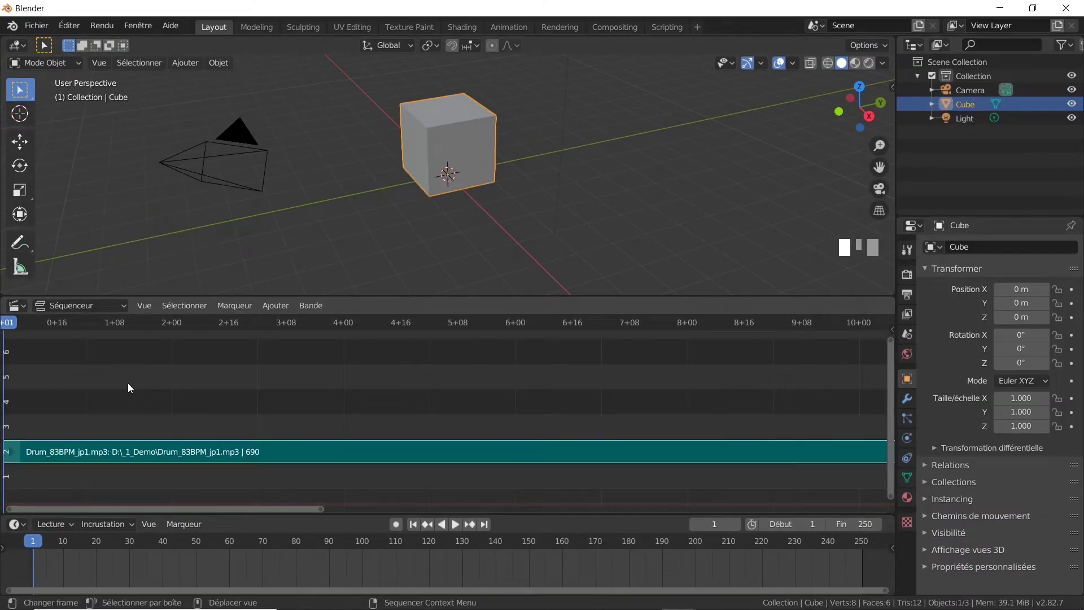
Turn on waveform display for the sequencer strips and reduce the height of the sequencer area slightly
click(145, 306)
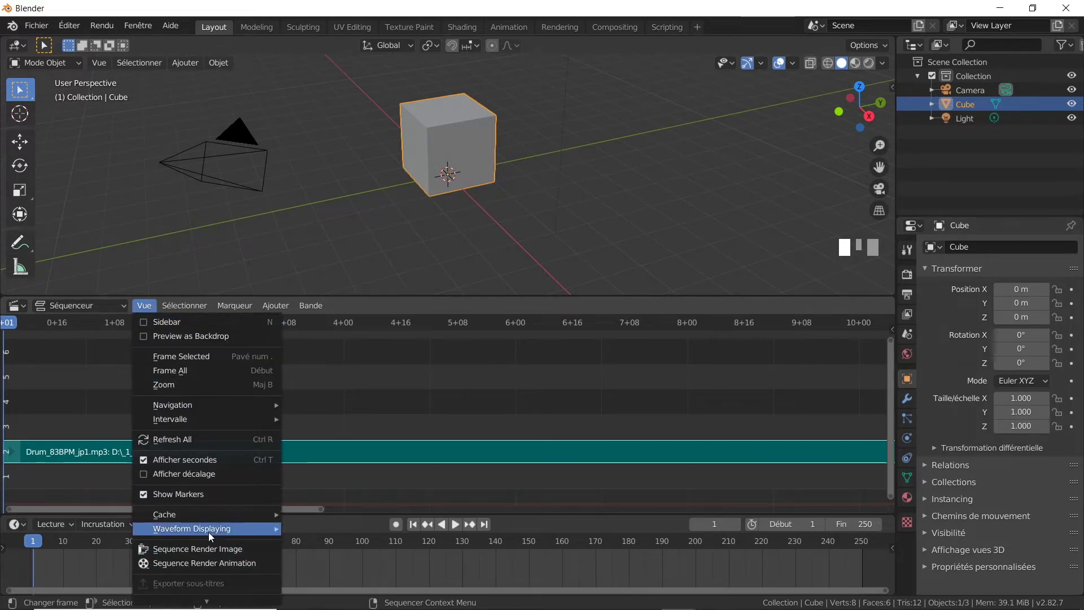
mouse_move(209, 530)
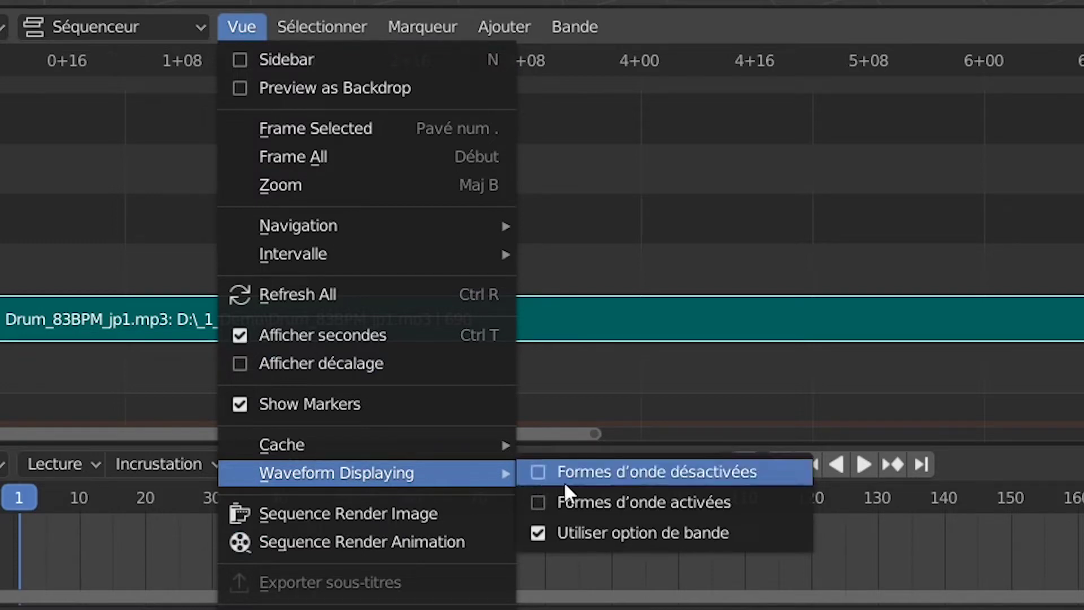
click(535, 504)
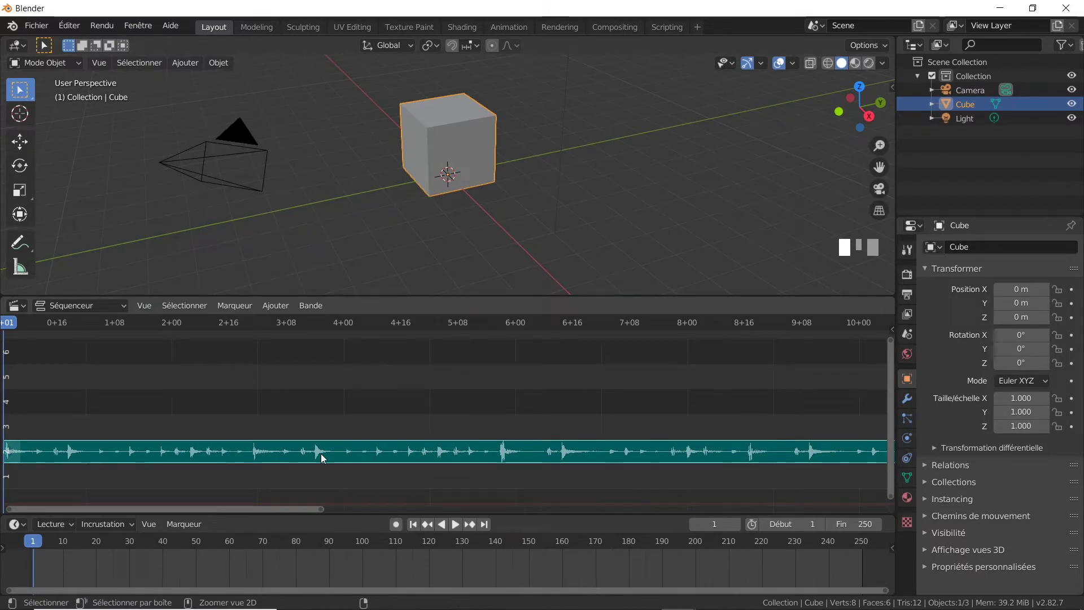
ctrl+middle_drag(320, 453, 317, 417)
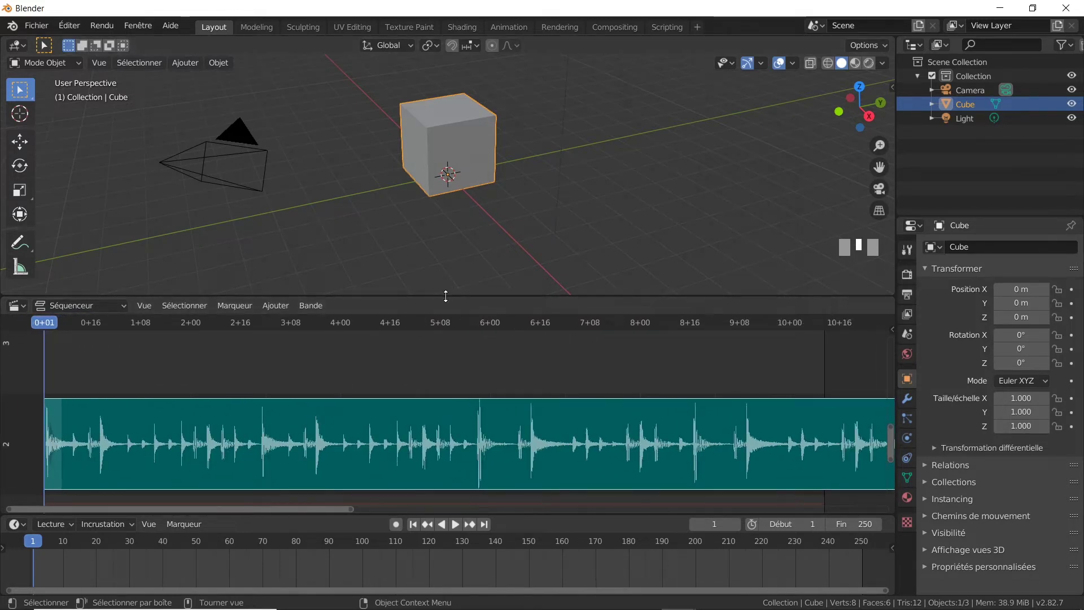
drag(447, 297, 446, 338)
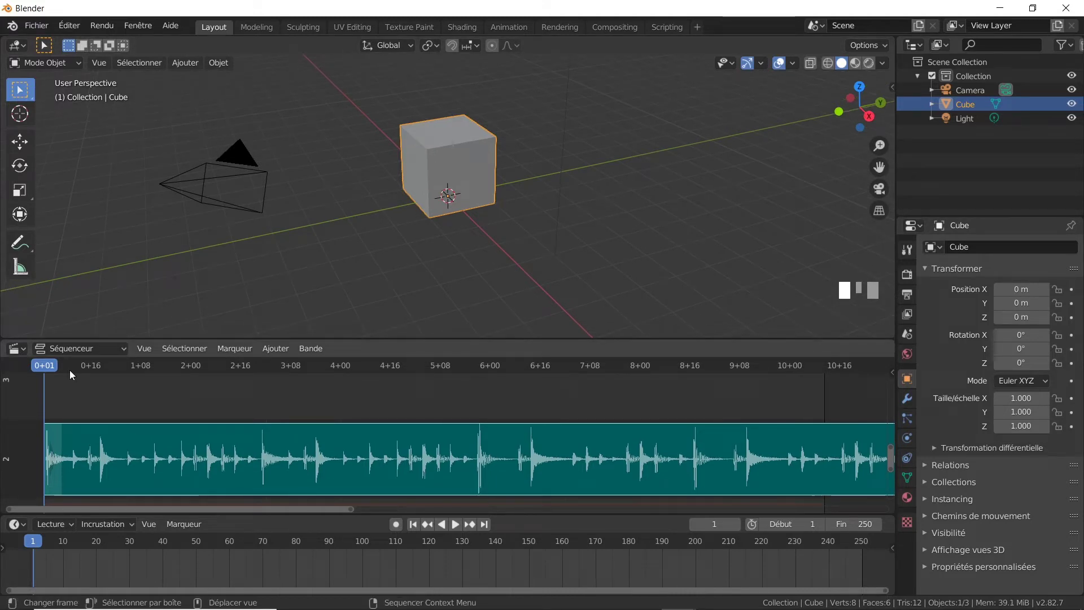
Show the scene's output settings, play back the drum track, and place the playhead on the strong beat at frame 71
click(907, 294)
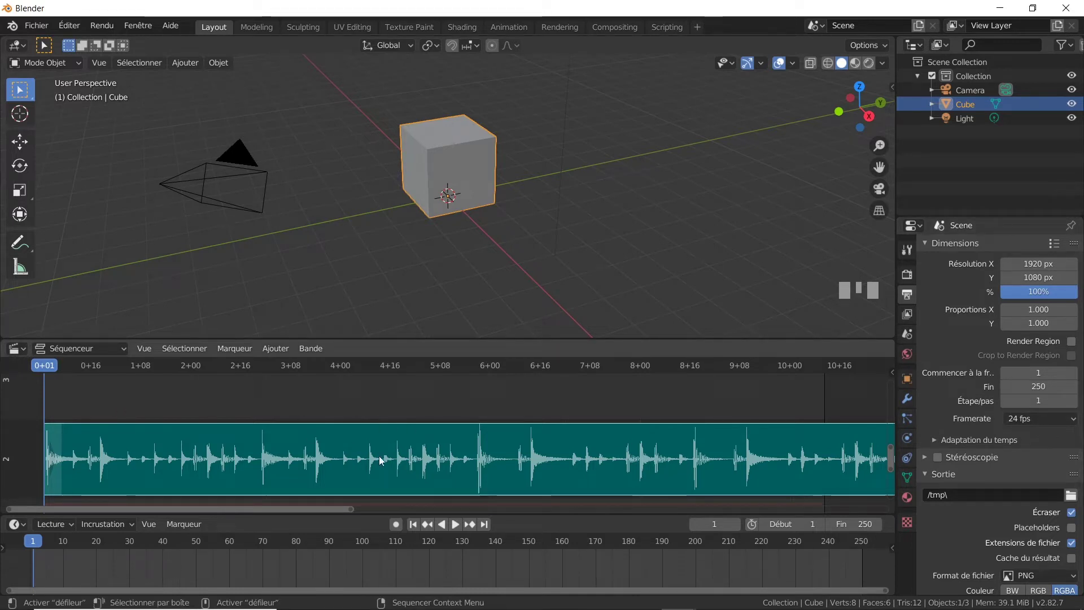
click(633, 474)
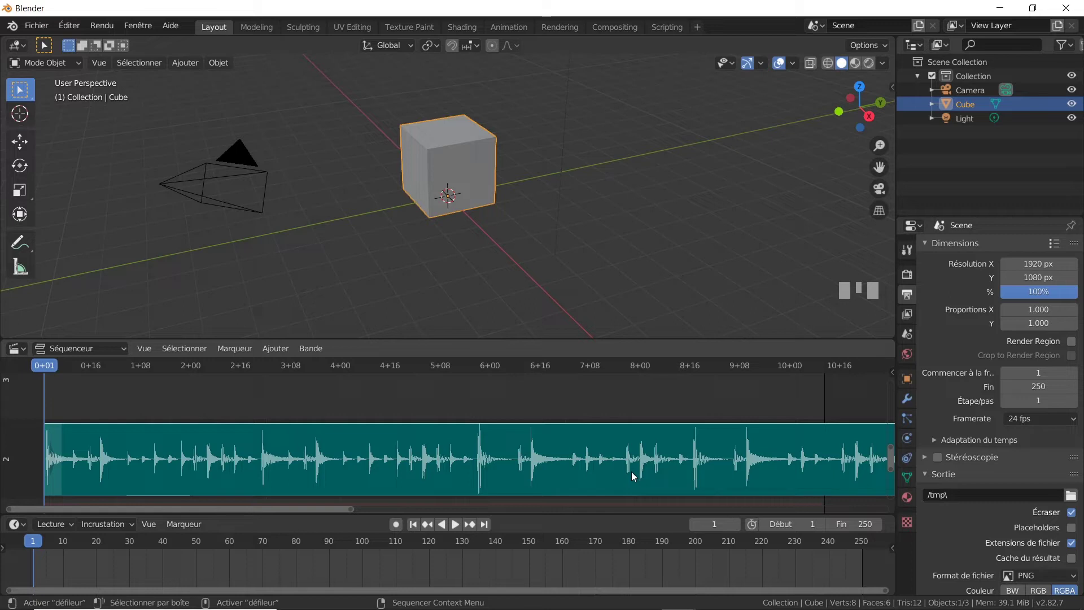
key(space)
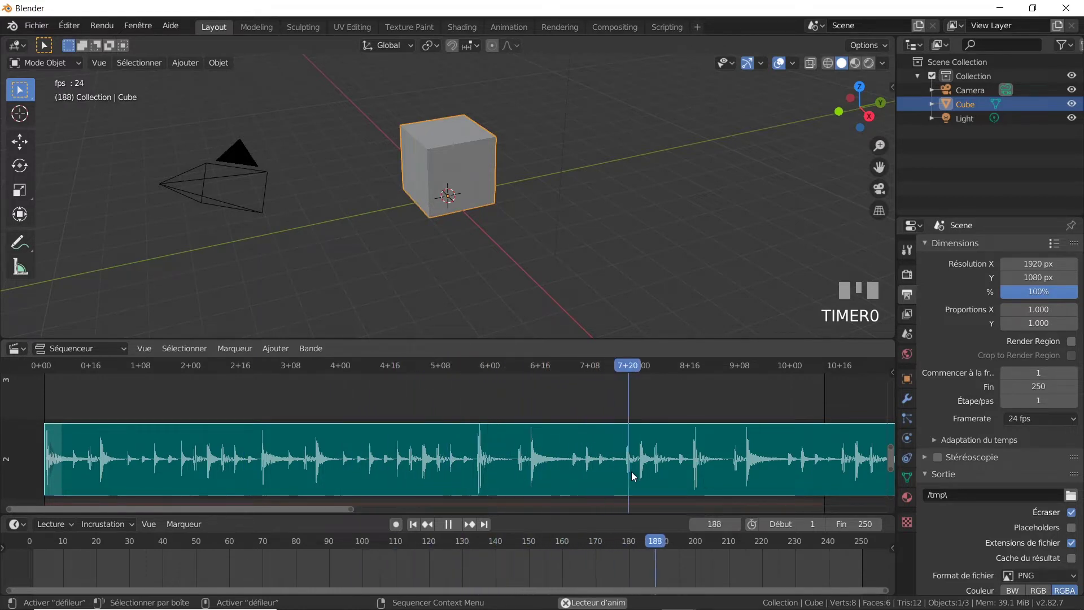
key(space)
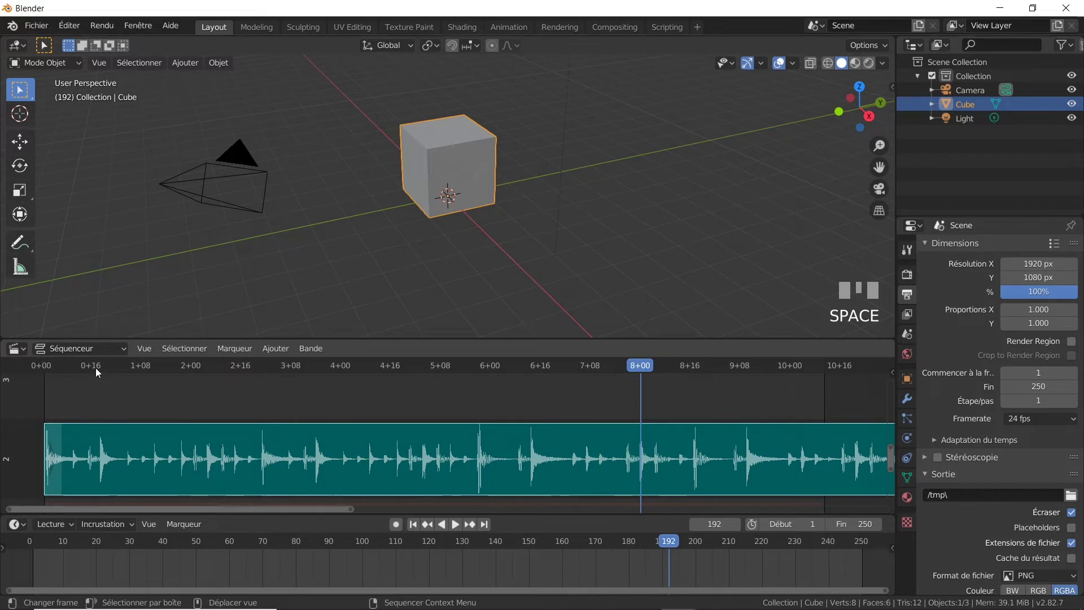
drag(83, 366, 263, 366)
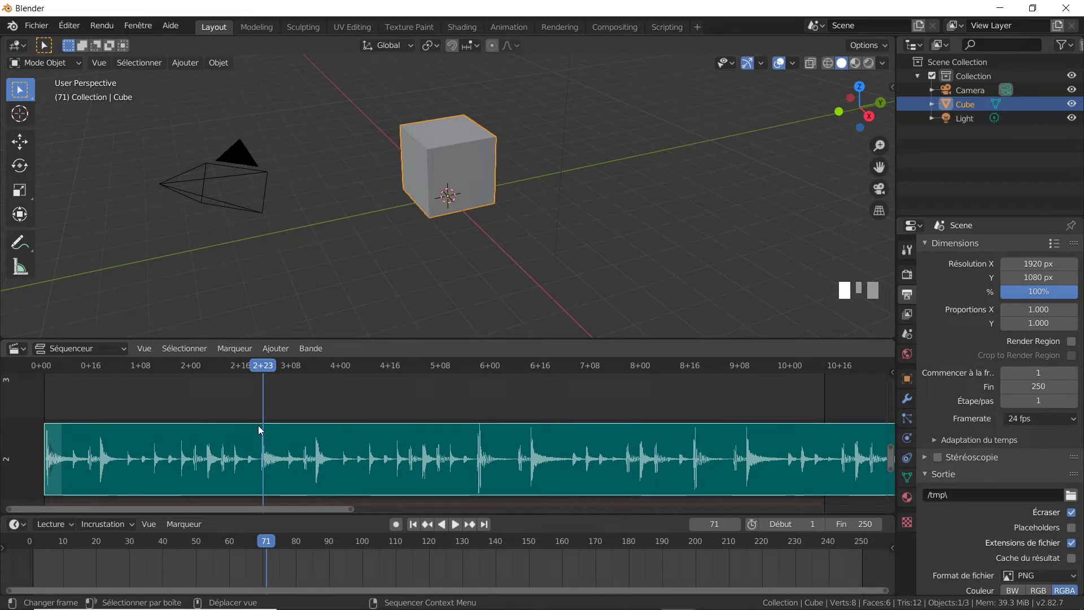
Try scene frame rates of 25 fps and 30 fps, and restore 24 fps
click(1055, 419)
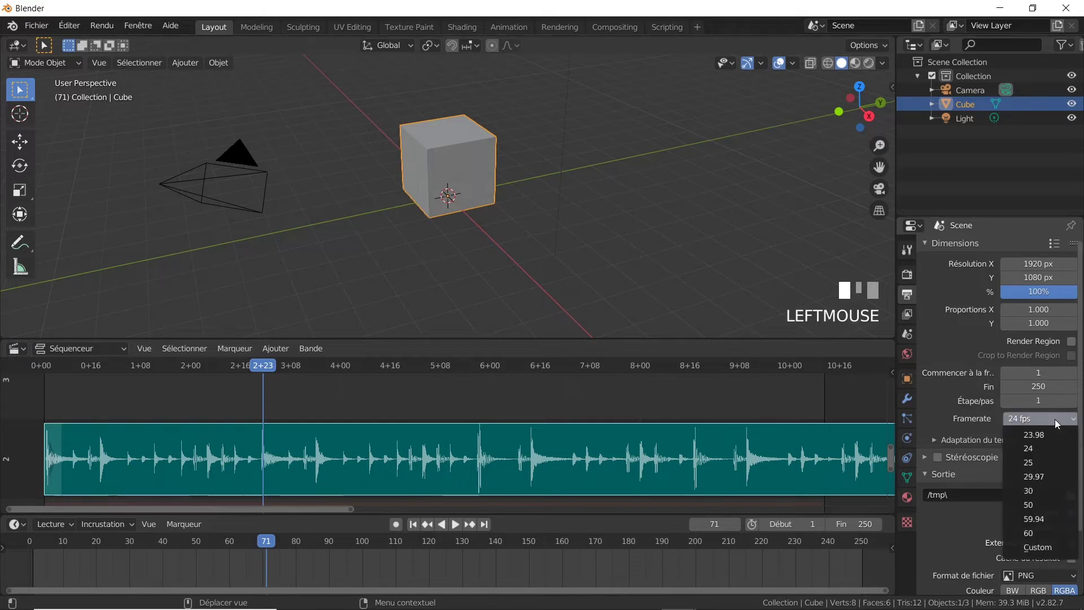
click(1051, 459)
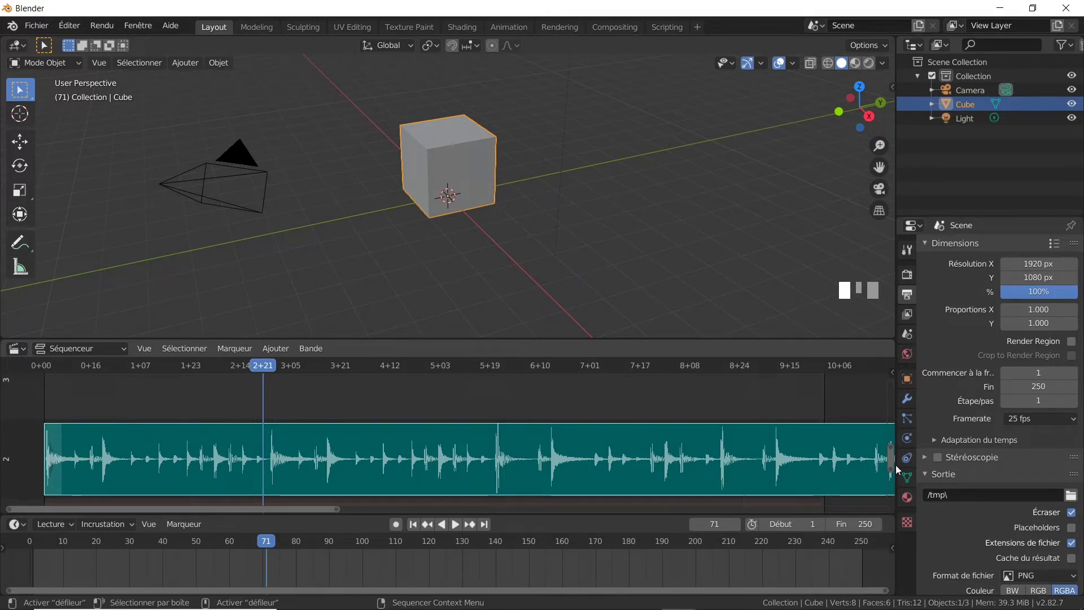
click(1048, 422)
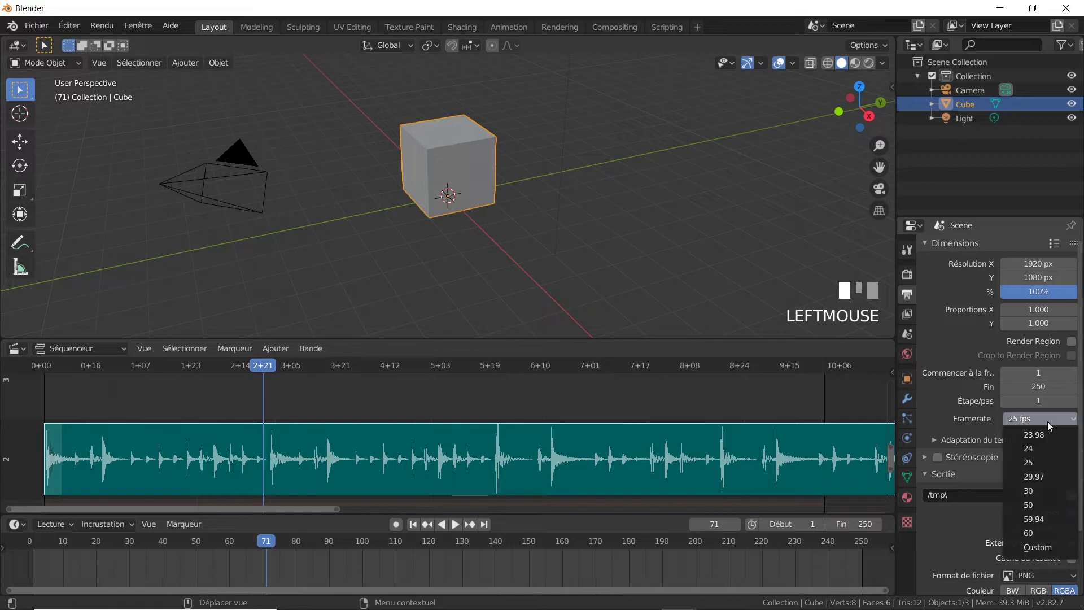
click(1045, 492)
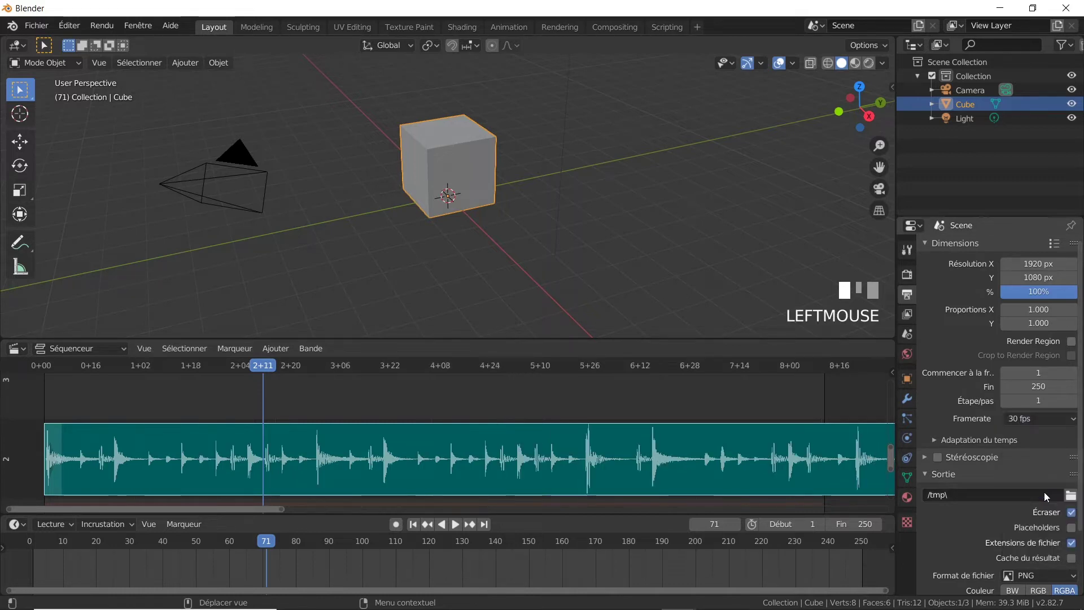
click(1052, 419)
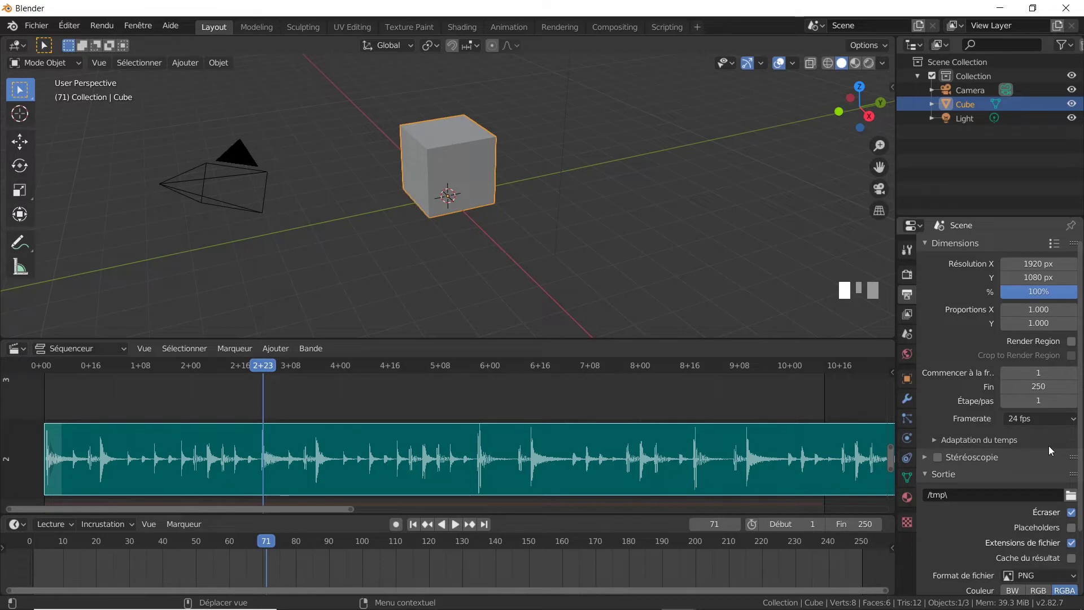
Move the playhead onto the second strong drum beat, at 0+19
click(78, 365)
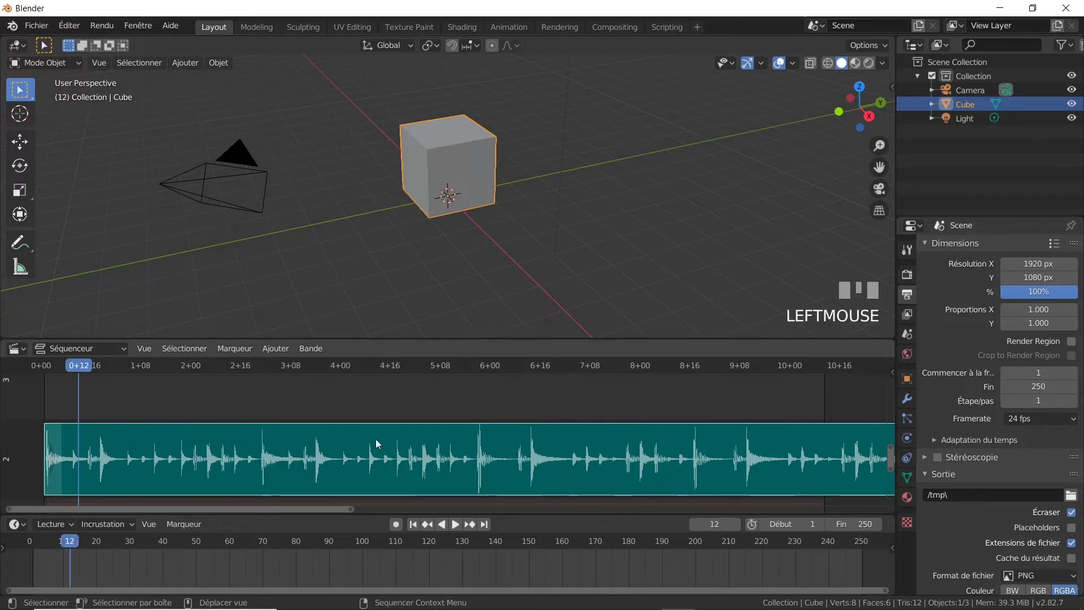
click(82, 365)
mouse_move(82, 367)
mouse_down()
mouse_move(110, 364)
mouse_move(101, 364)
mouse_up()
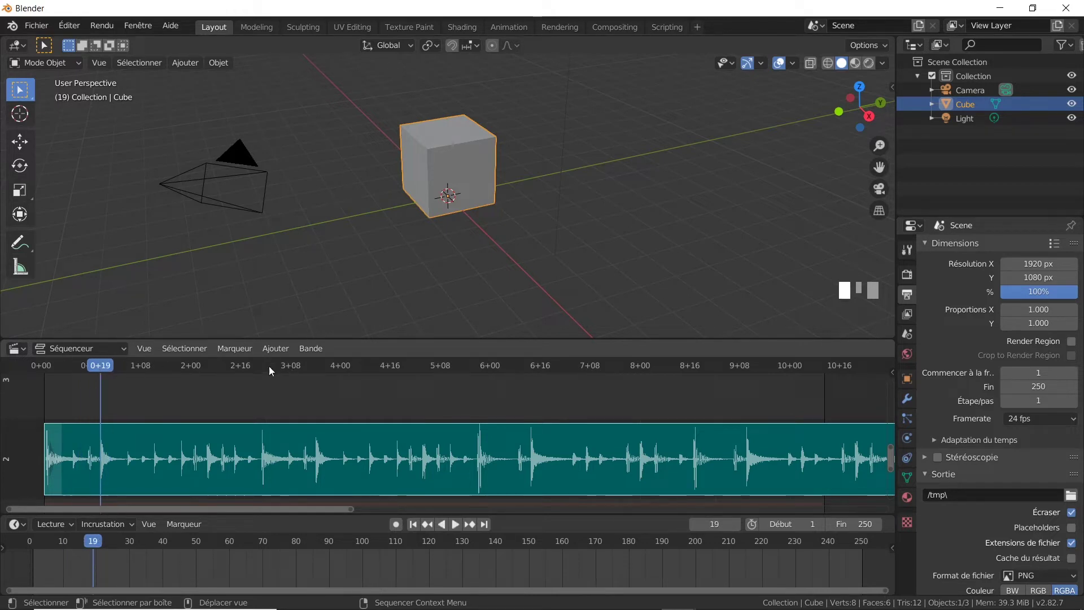
Turn off the seconds display so the sequencer counts in frames, and place the playhead on the beat at frame 19
click(146, 349)
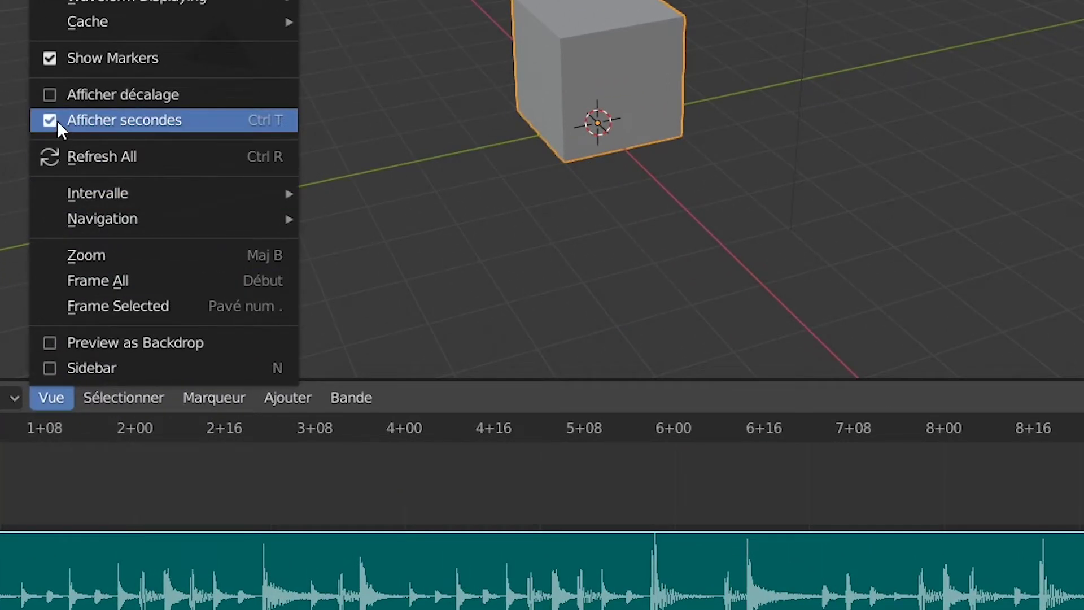
click(54, 120)
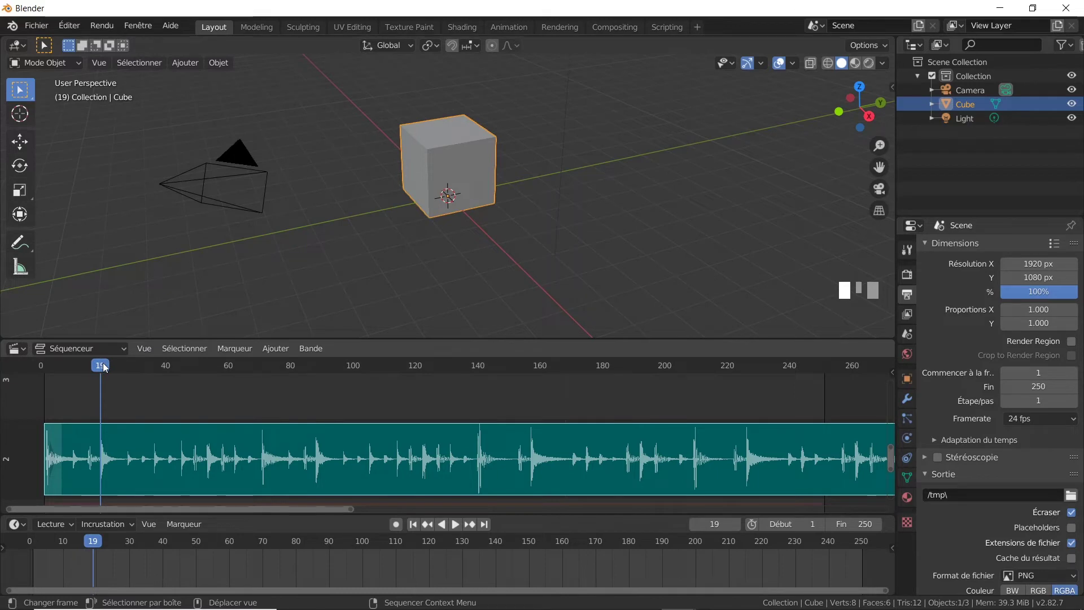
drag(130, 366, 100, 366)
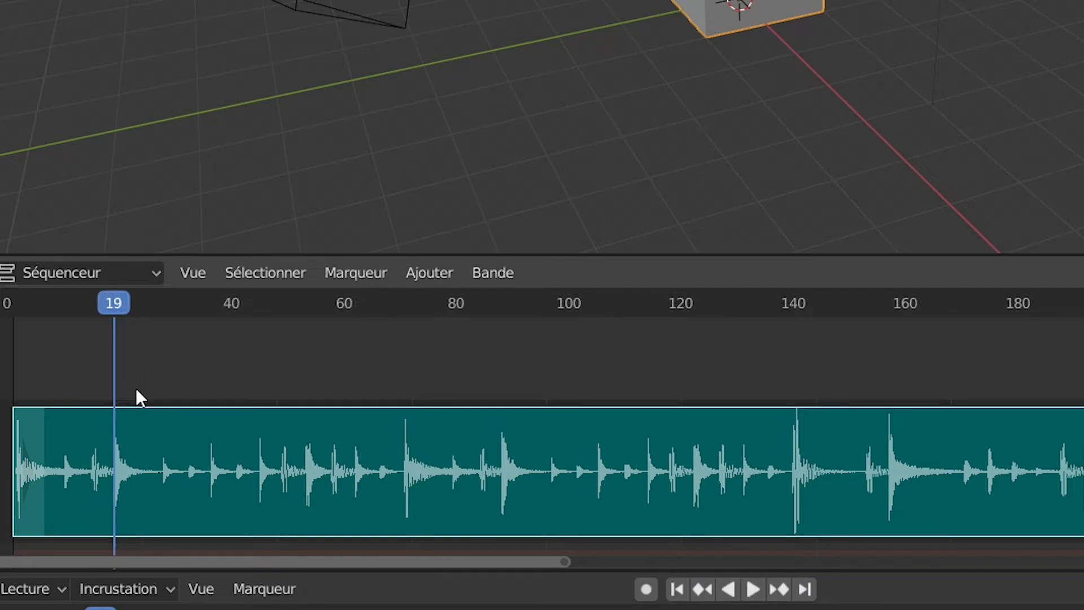
Place the playhead on the beat at frame 53, switch to Calculatrice, compute 53 − 19 for the beat interval, and minimise the calculator
drag(118, 299, 307, 305)
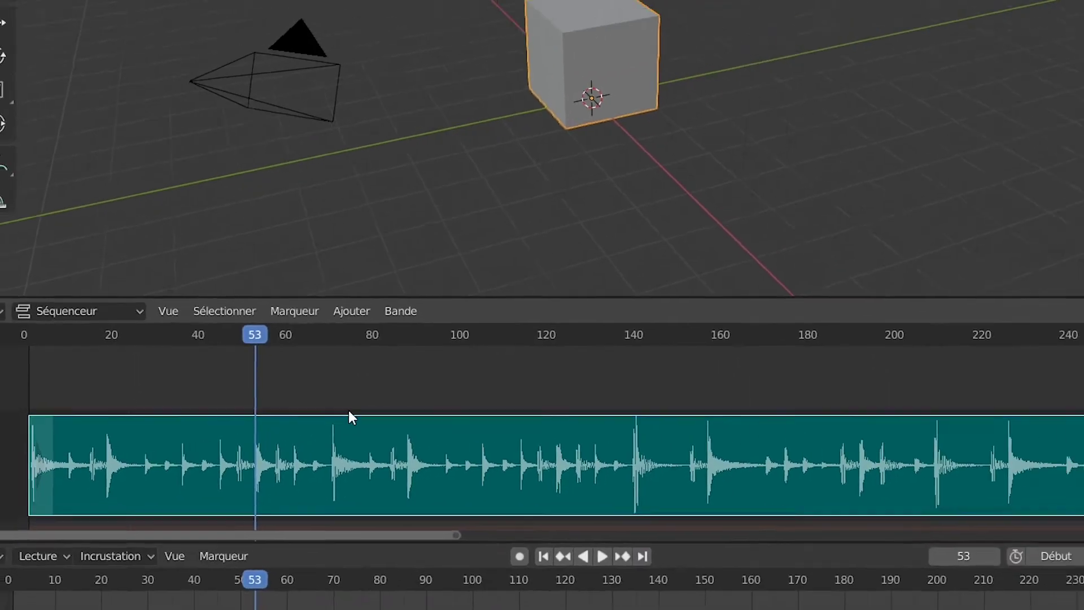
key(alt+Tab)
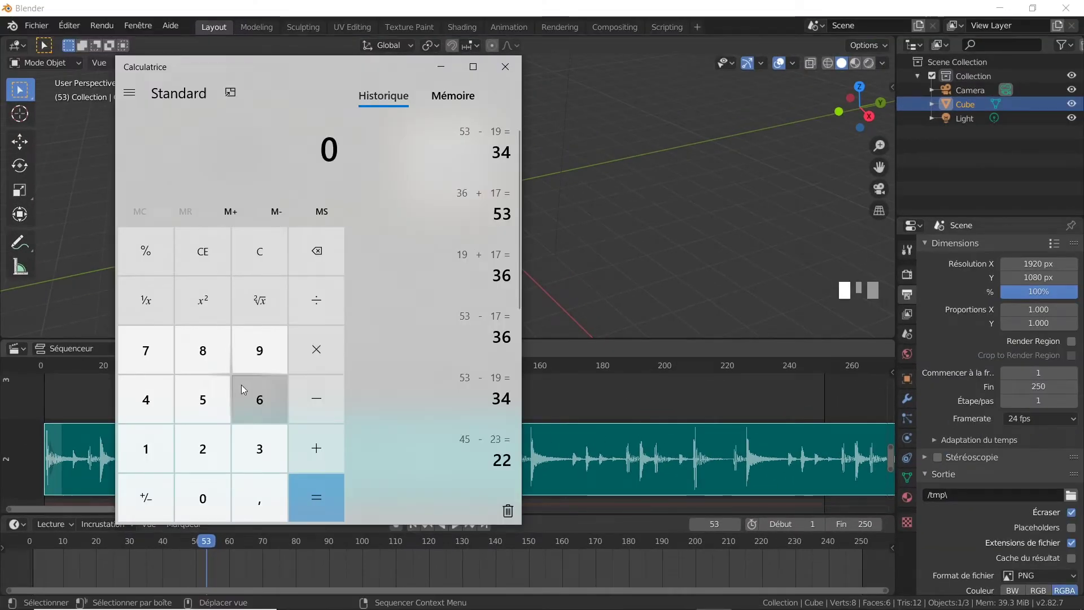
click(208, 403)
click(260, 459)
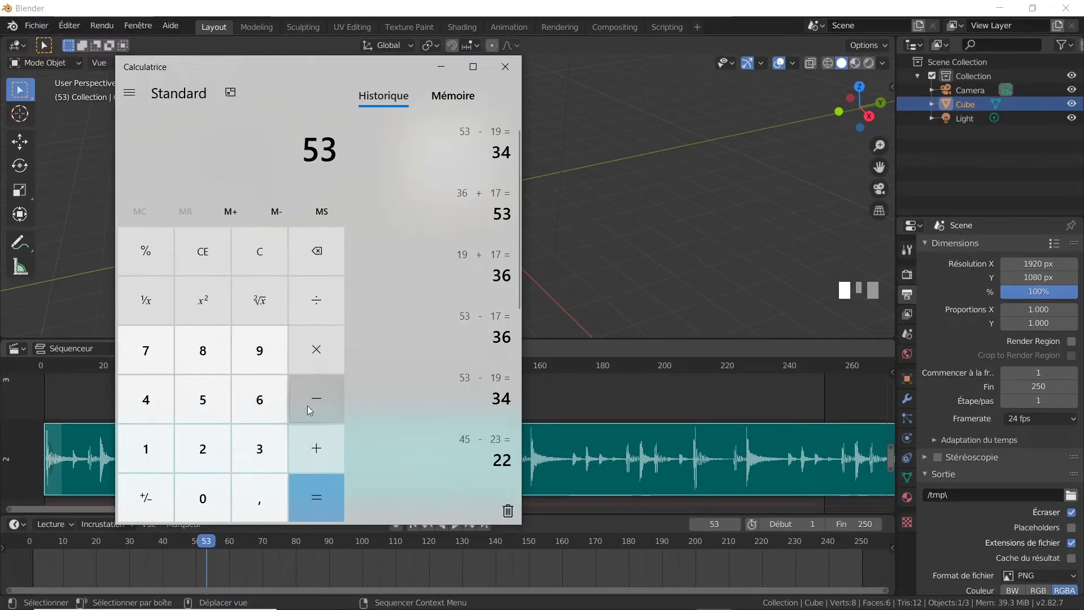
click(310, 402)
click(136, 439)
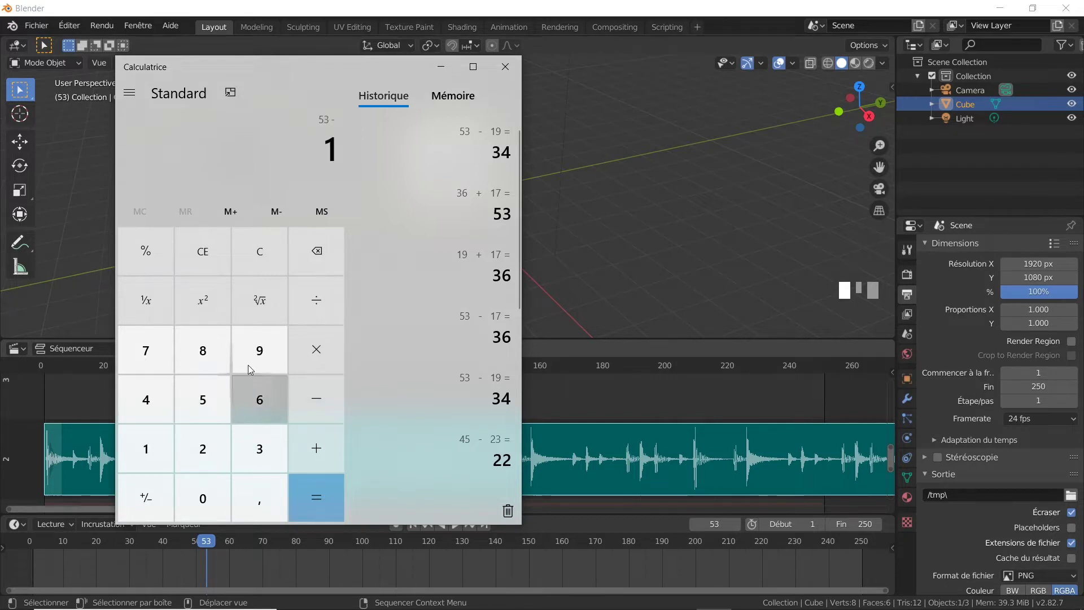
click(251, 361)
click(320, 501)
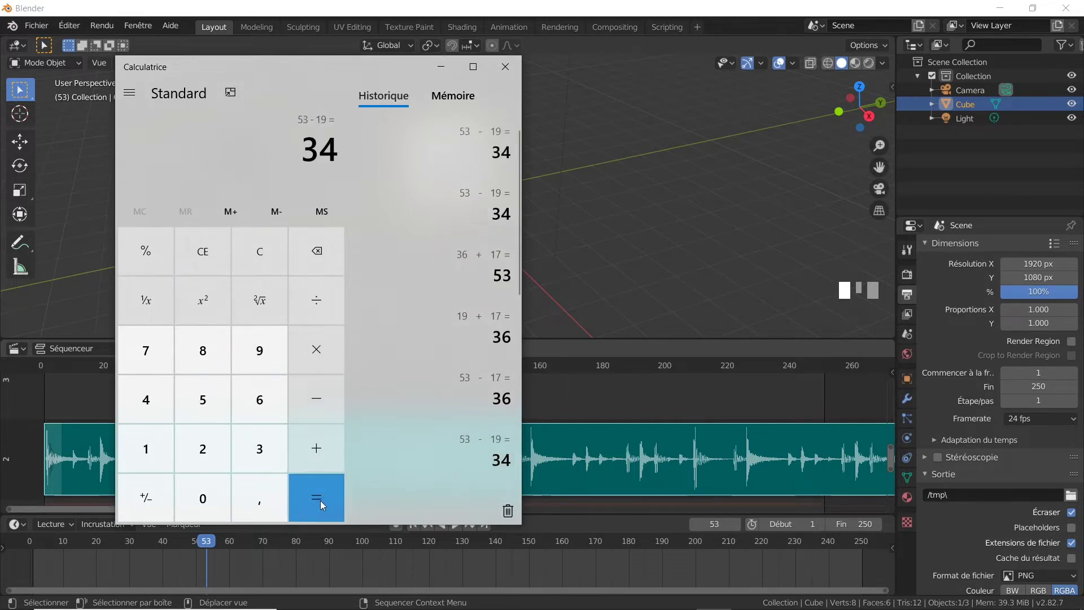
click(442, 72)
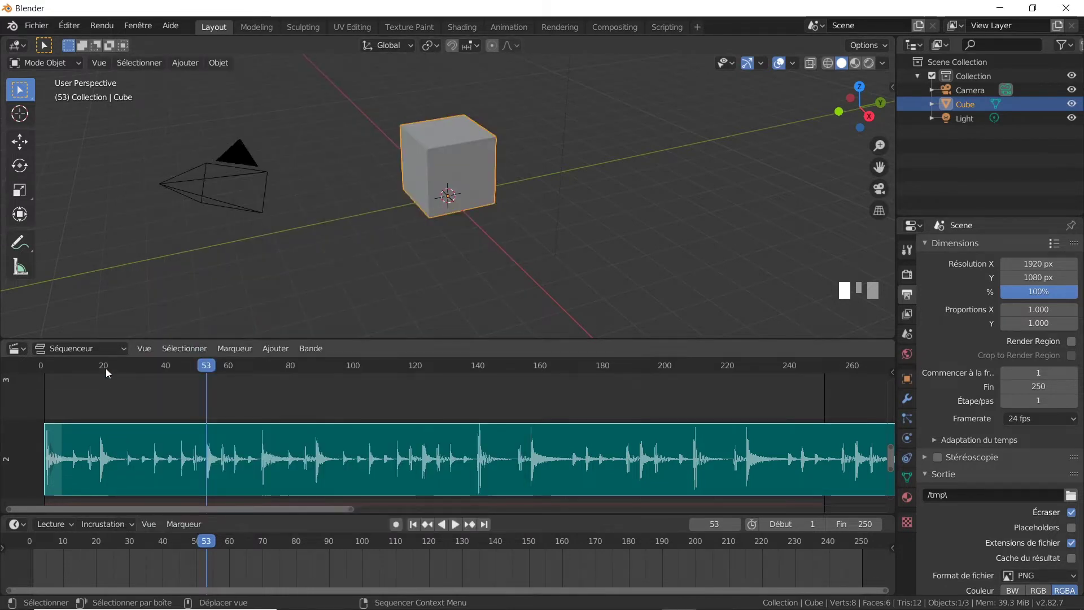
Return the playhead to frame 19 and stretch the cube along Z to a scale of about 2.33
drag(106, 368, 100, 368)
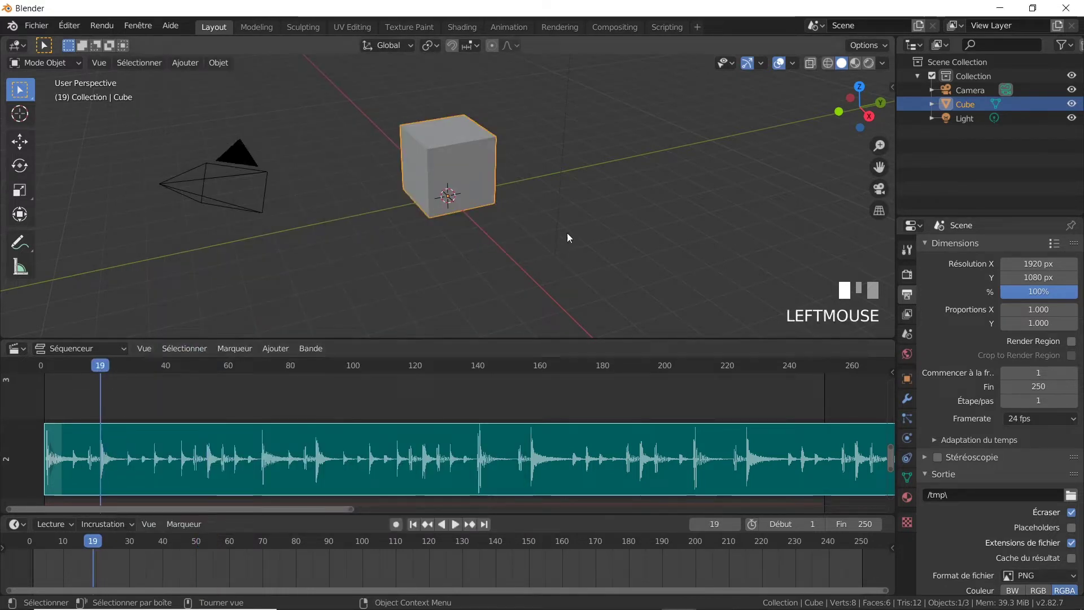
shift+middle_drag(566, 173, 564, 227)
key(s)
key(z)
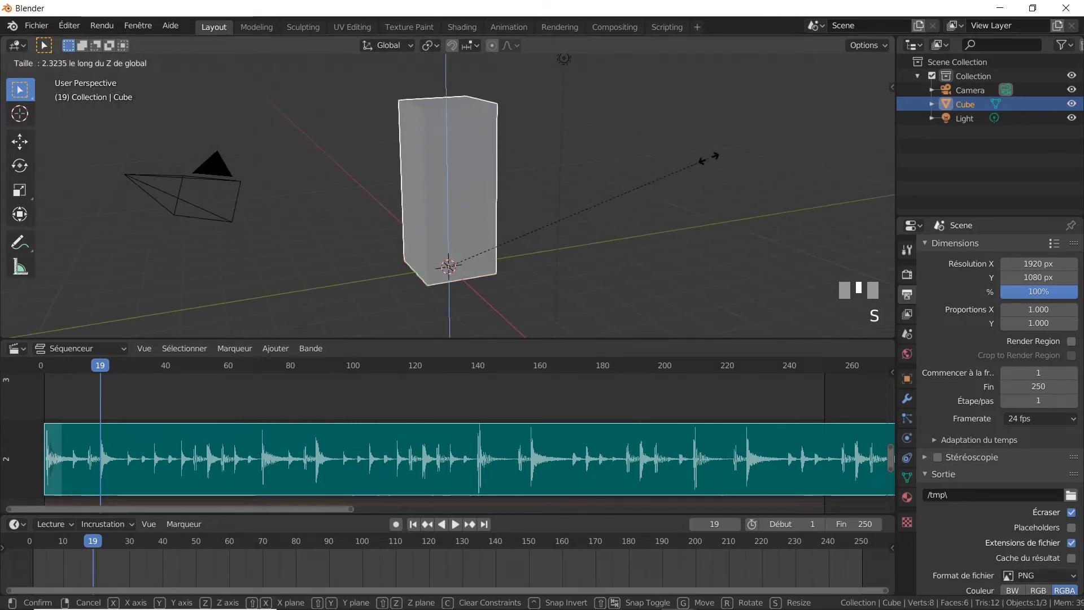
click(708, 158)
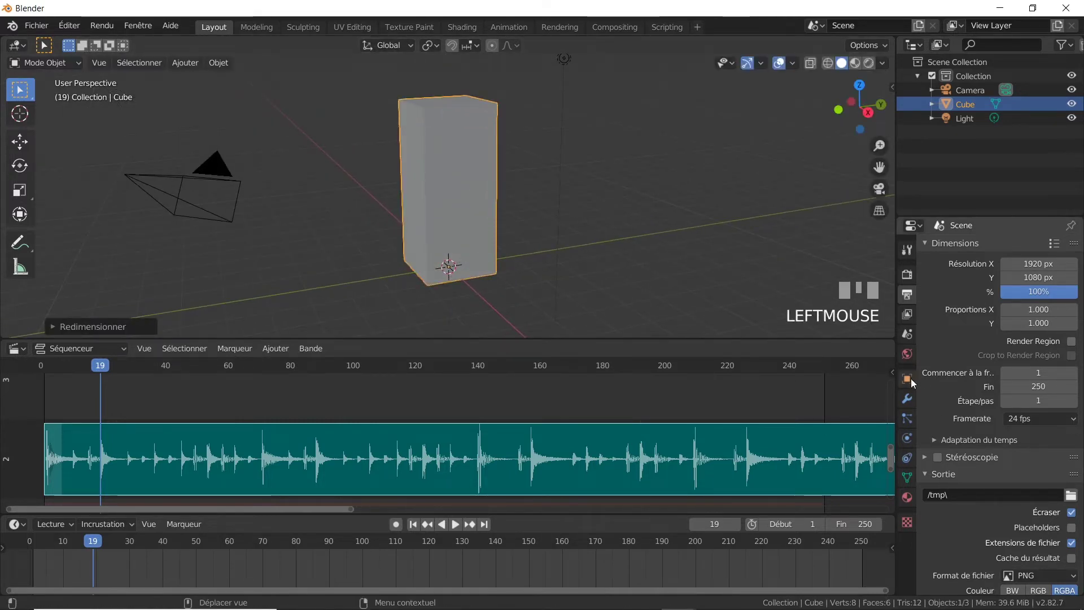
Show the cube's object properties and insert a single keyframe on its Z scale at frame 19
click(909, 381)
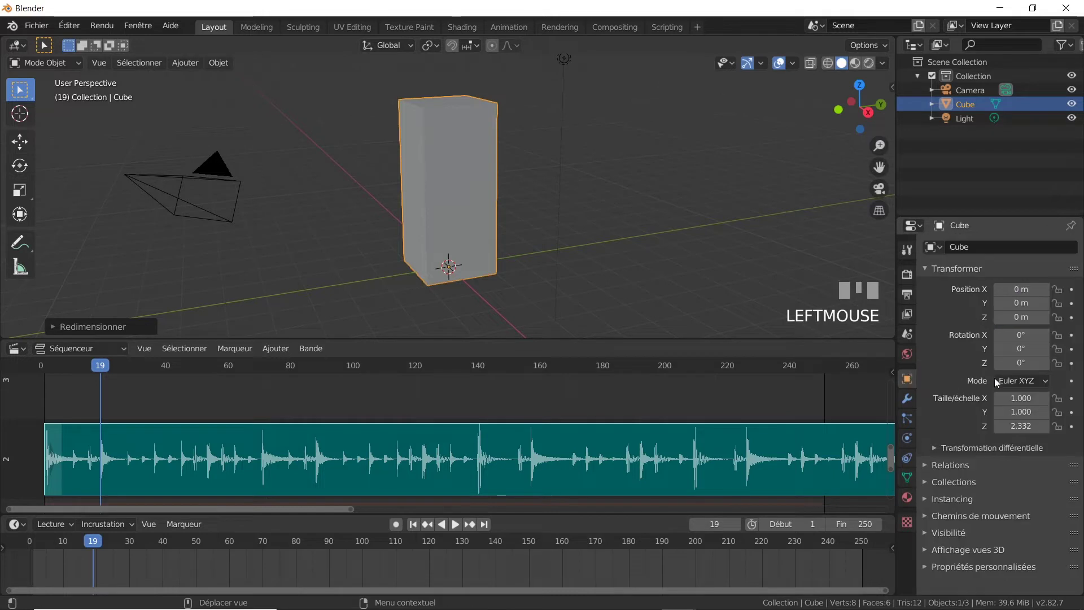
right_click(1011, 427)
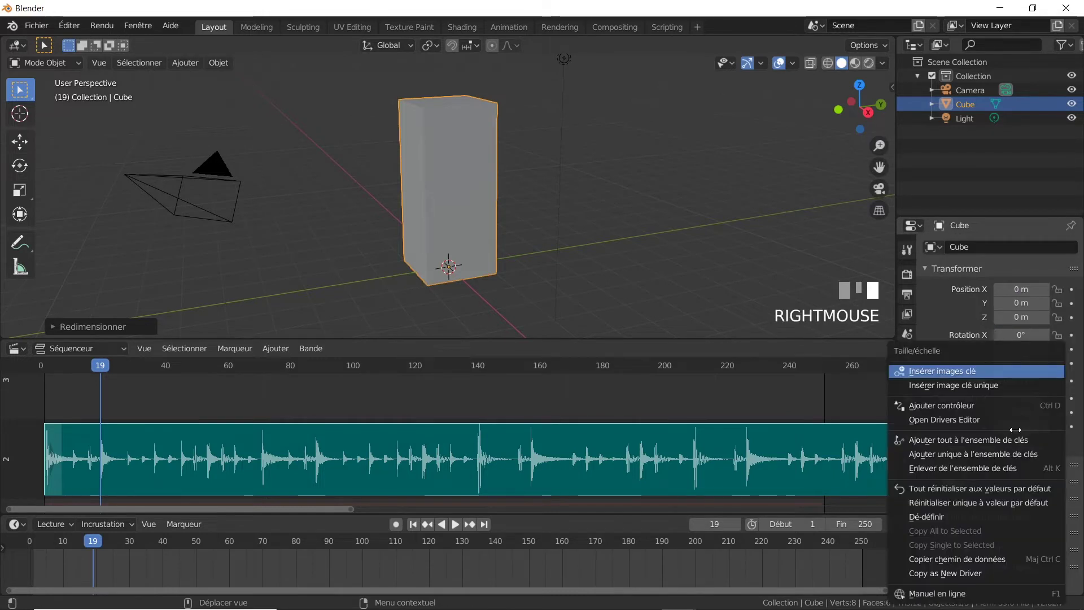
click(998, 390)
Move to frame 53 and insert a single keyframe on the cube's Z scale with the same stretched value
click(198, 367)
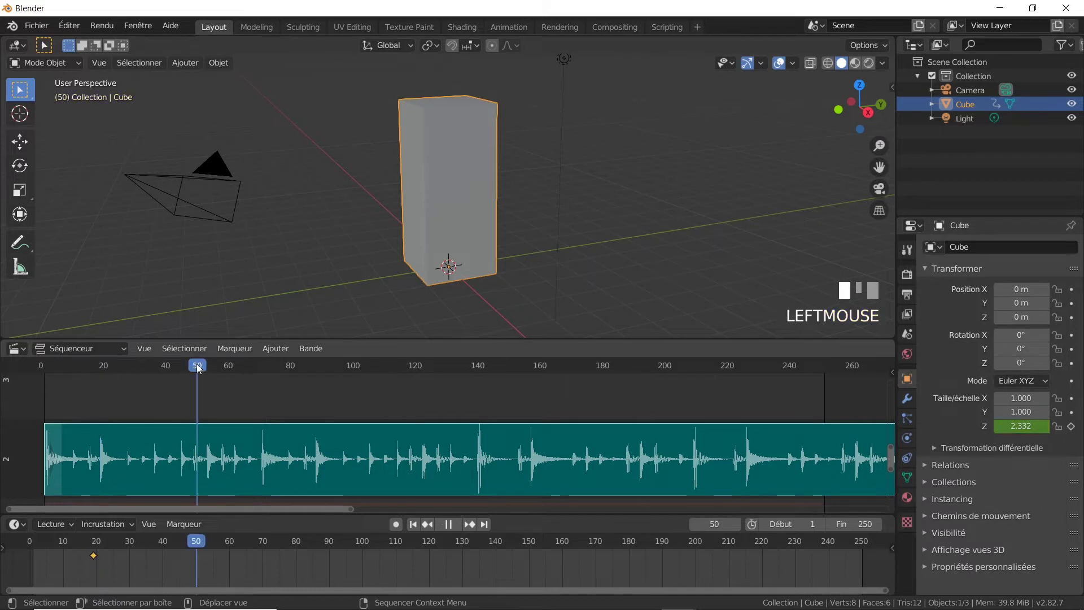
drag(199, 368, 206, 368)
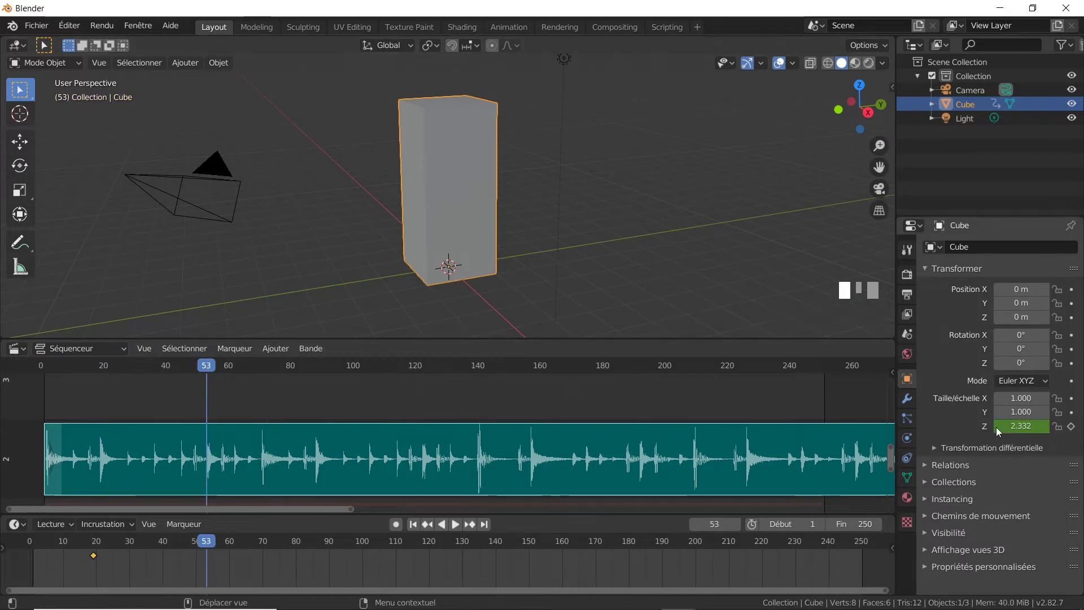
right_click(1017, 427)
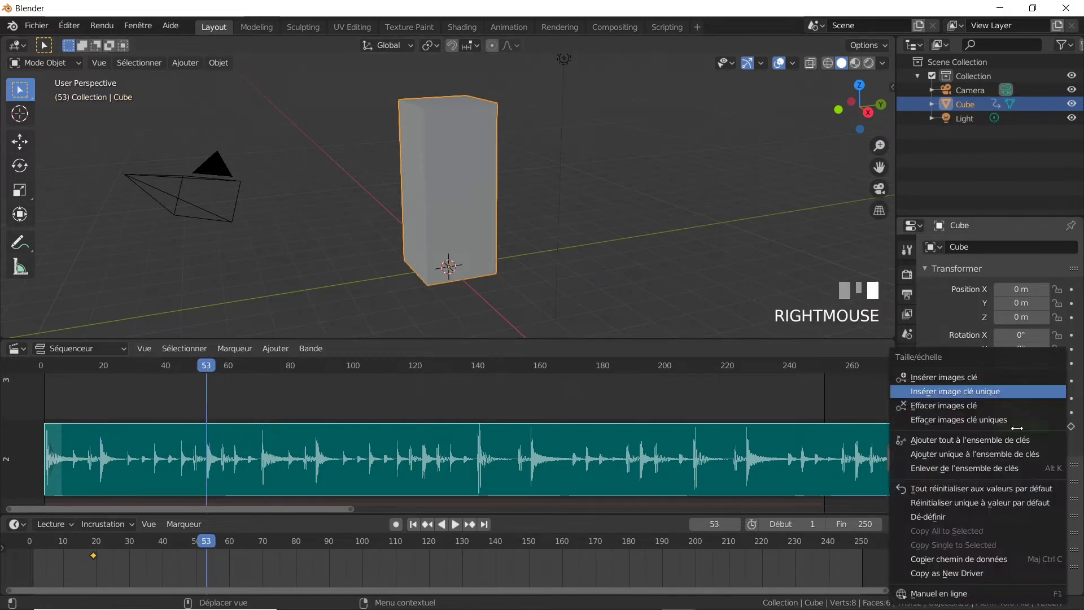
click(994, 395)
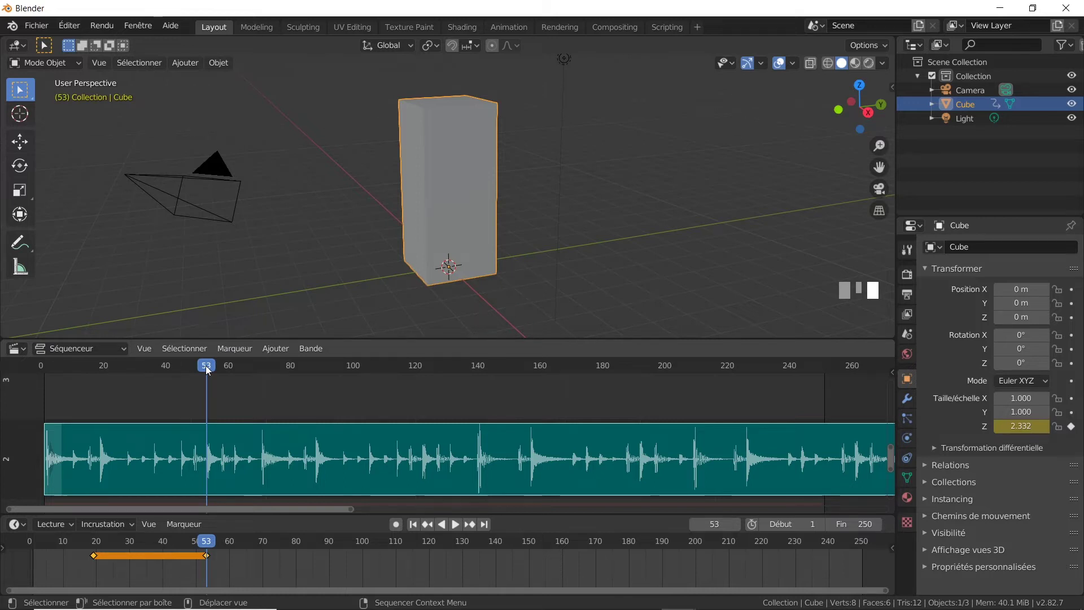
At frame 36, squash the cube along Z to about 0.66, insert a single Z scale keyframe, and scrub the motion to frame 53
drag(206, 364, 153, 366)
key(s)
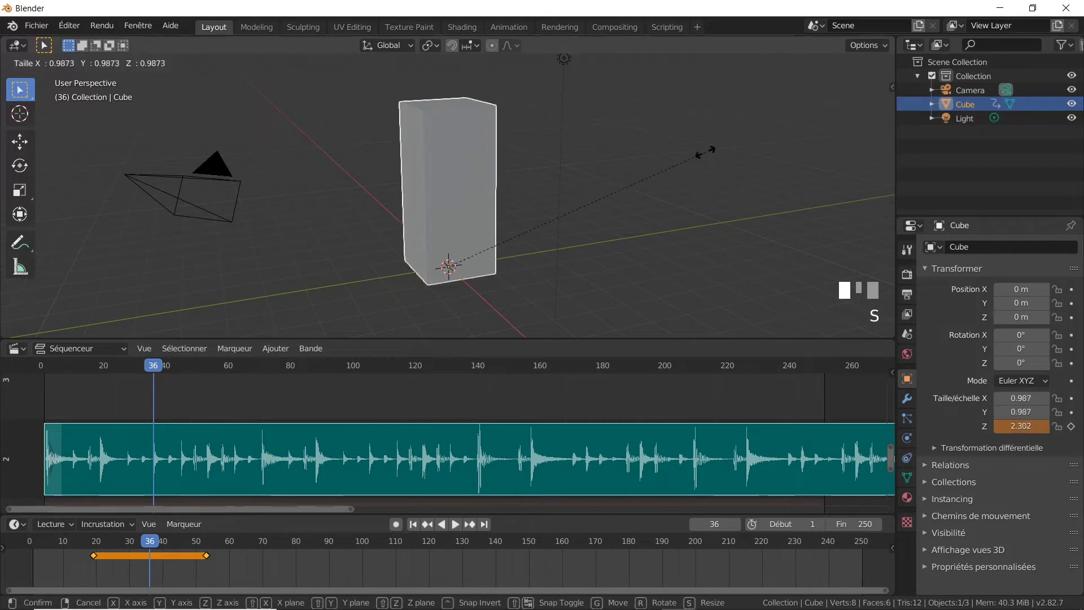
key(z)
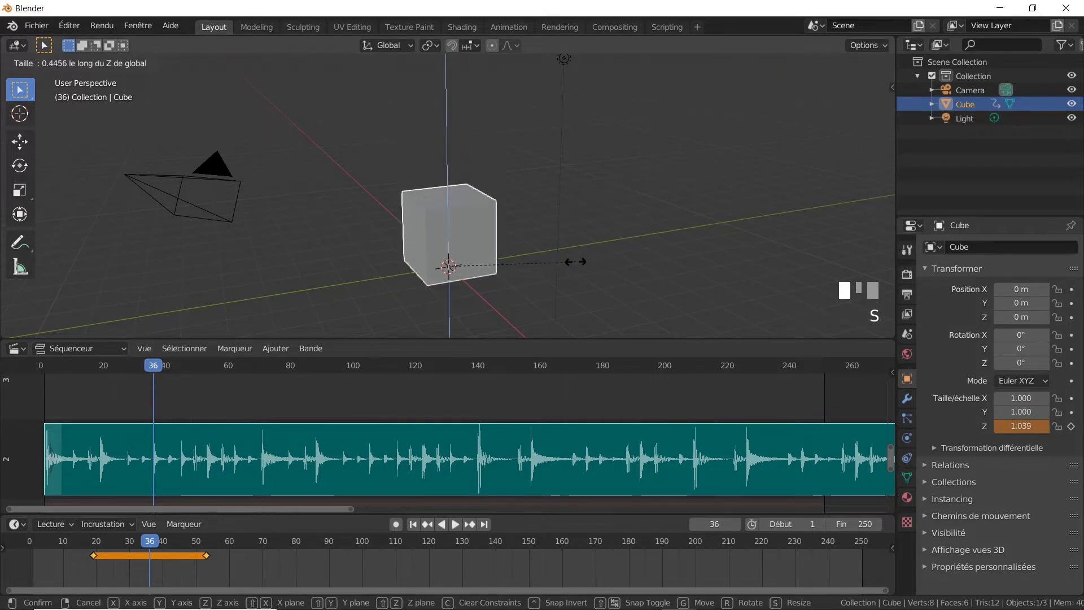
click(528, 259)
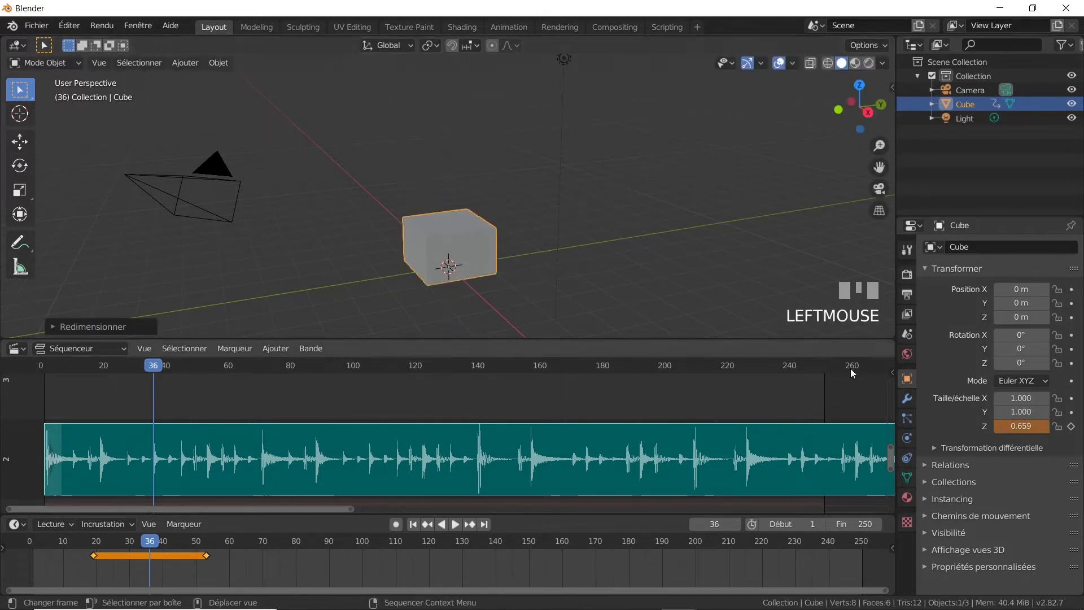
right_click(1016, 426)
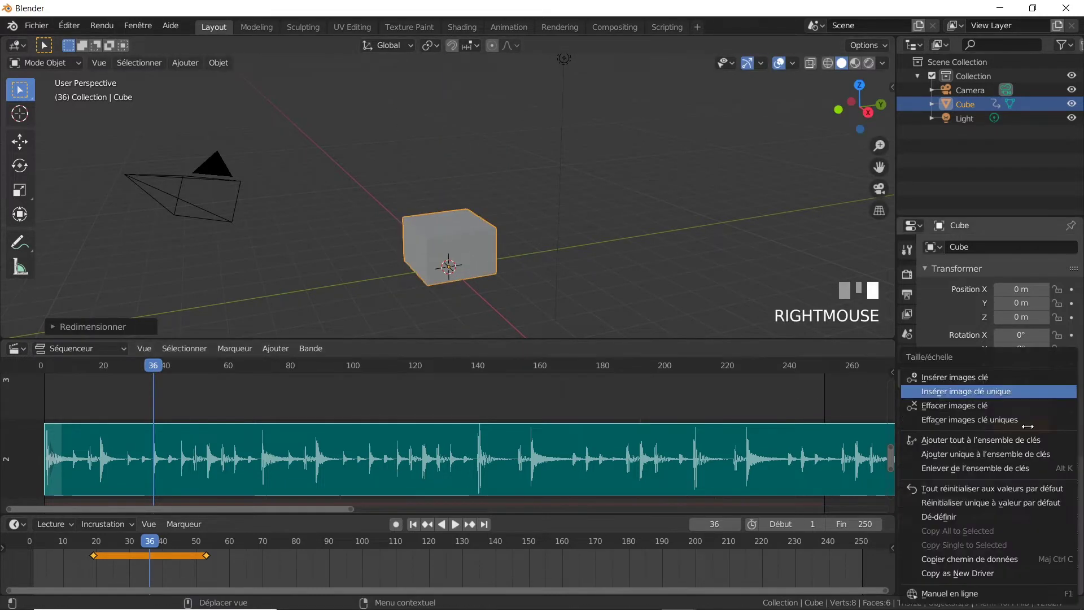
click(999, 391)
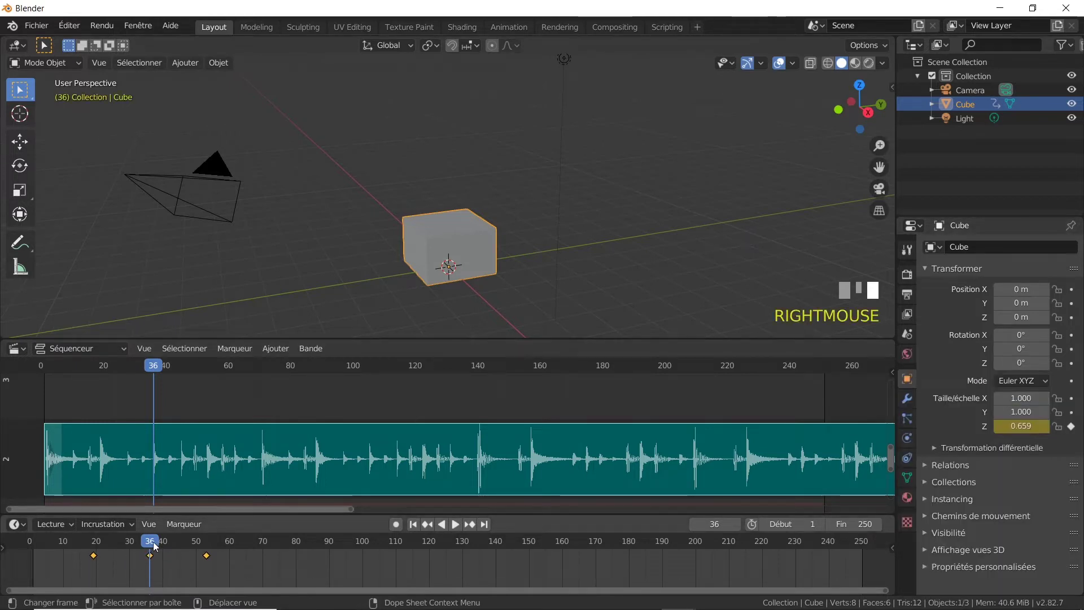
drag(106, 544, 210, 545)
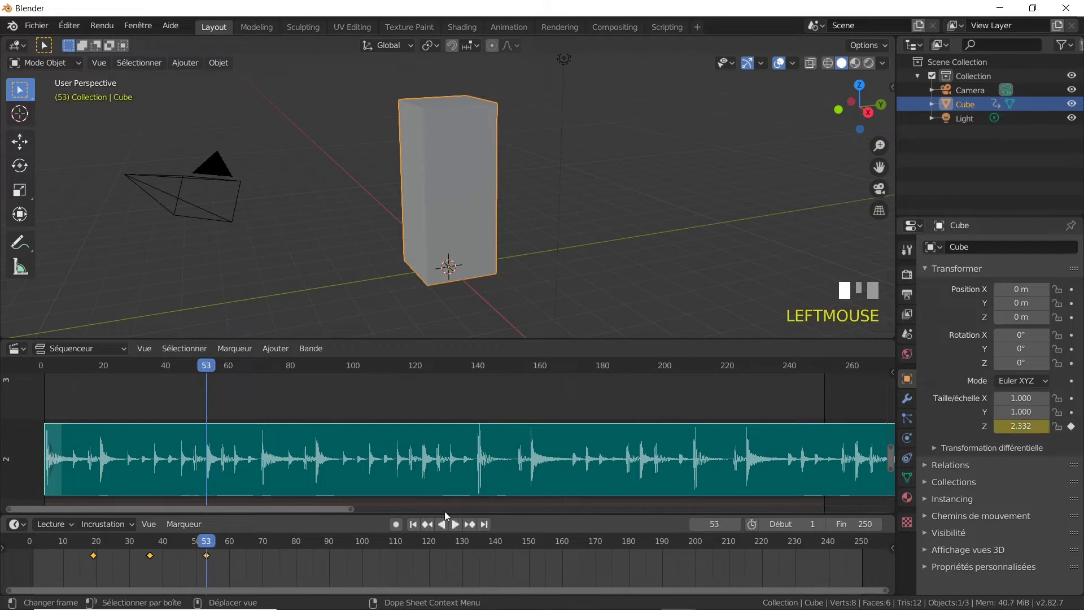
Enlarge the timeline area and change it into a Graph Editor
drag(580, 515, 576, 432)
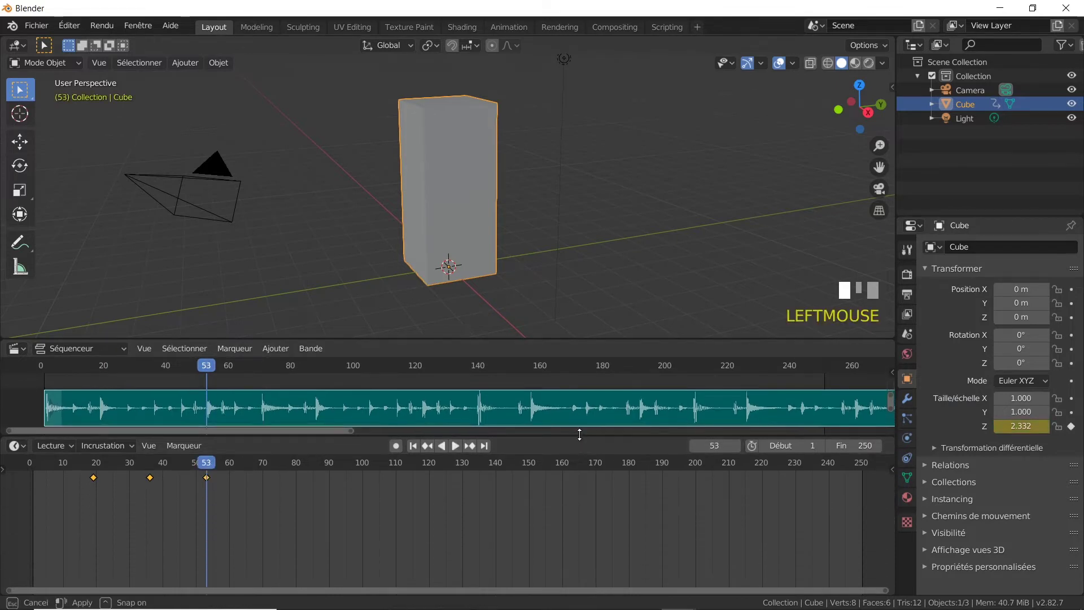
click(25, 448)
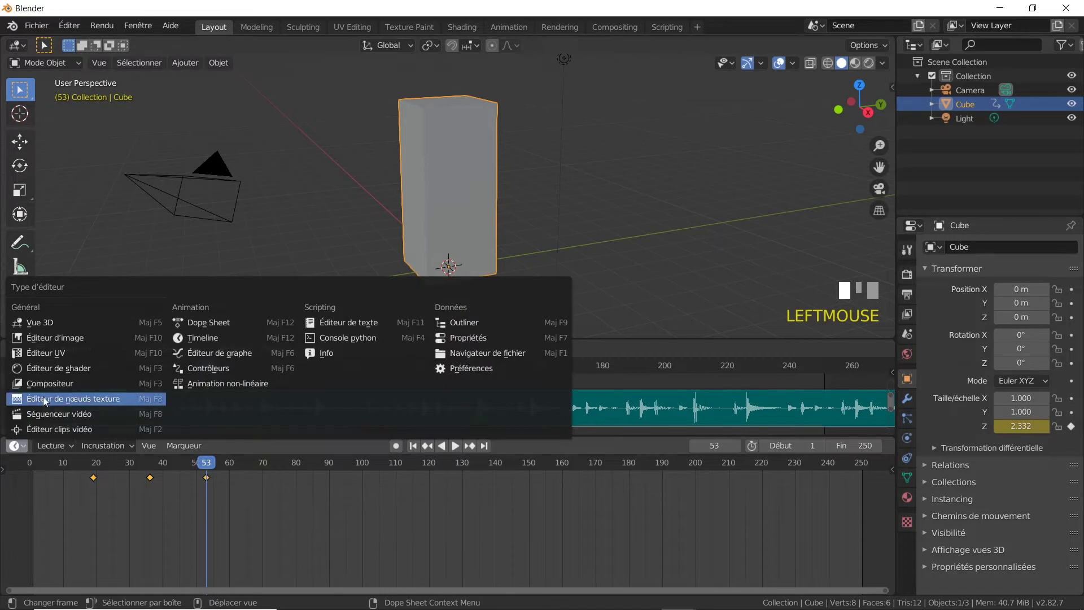
click(225, 354)
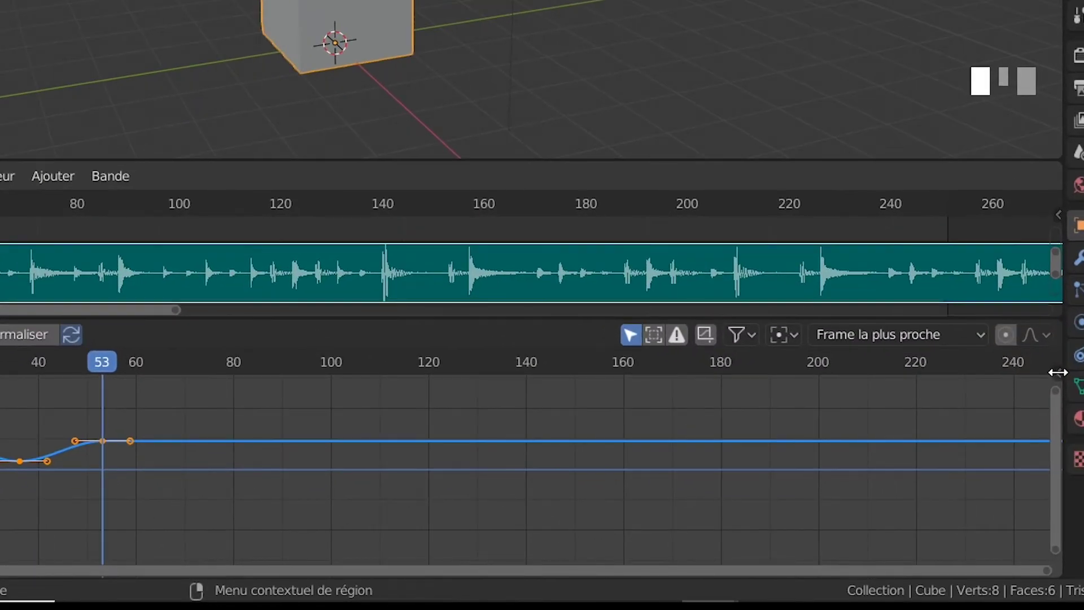
key(n)
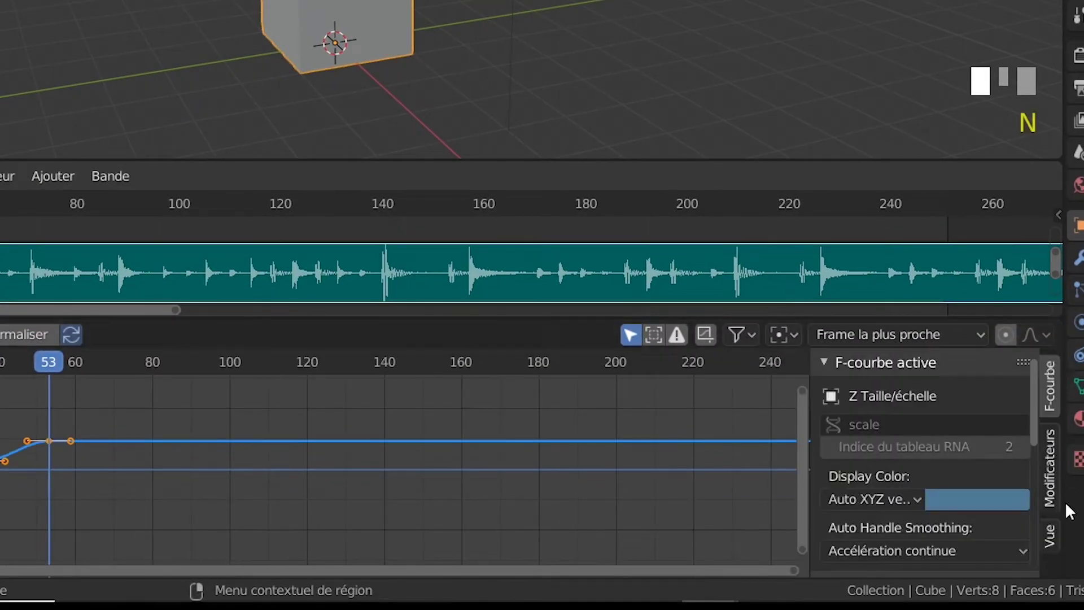
click(1046, 473)
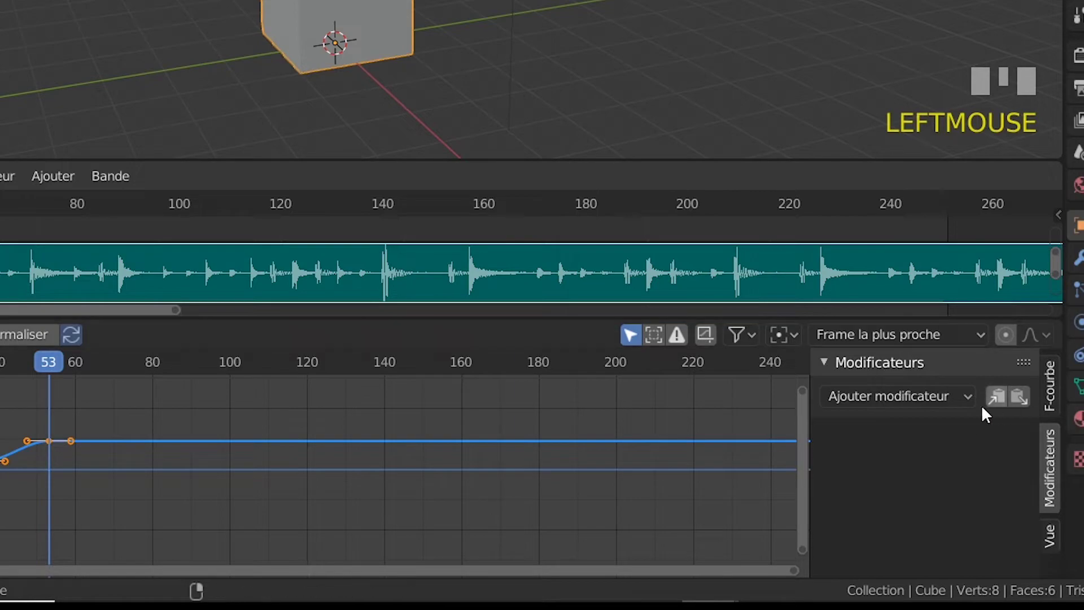
click(937, 395)
click(870, 496)
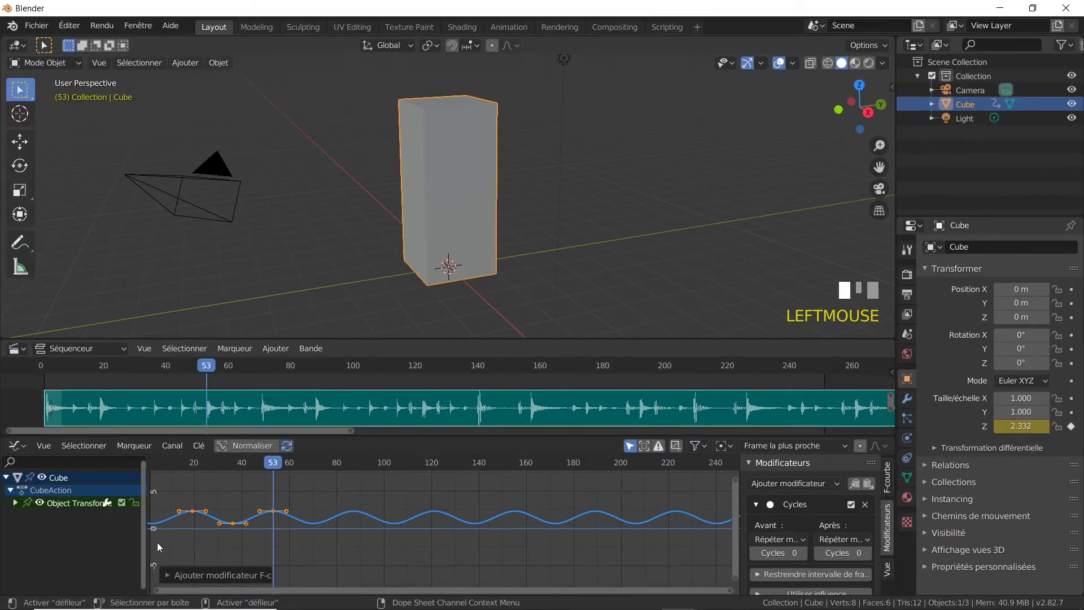
drag(145, 544, 115, 545)
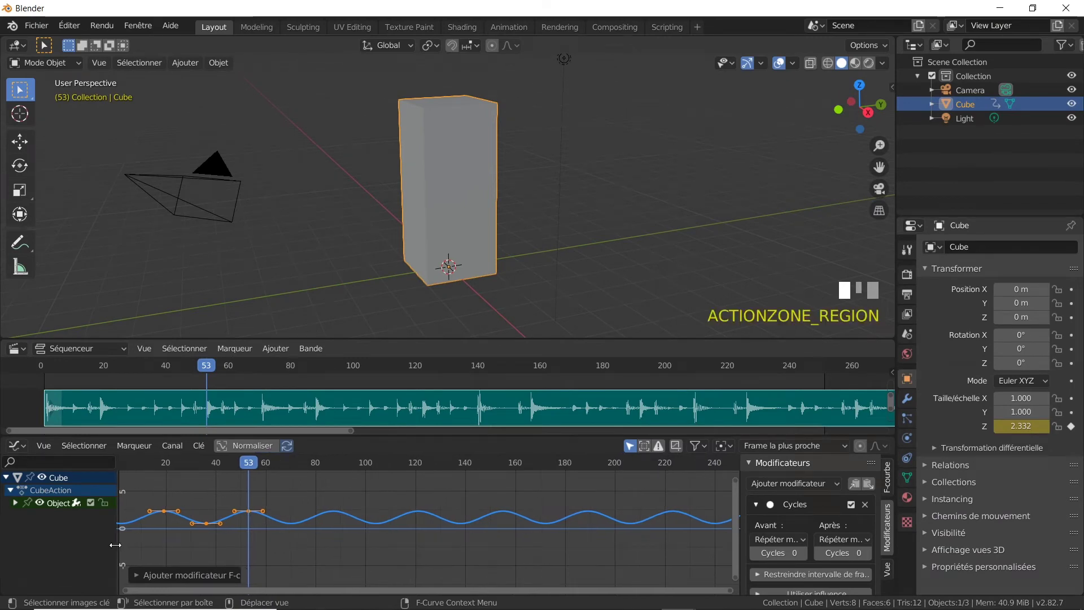
Play the animation from the first frame to check the cube's pulsing against the drum track
click(245, 464)
key(shift+Left)
key(space)
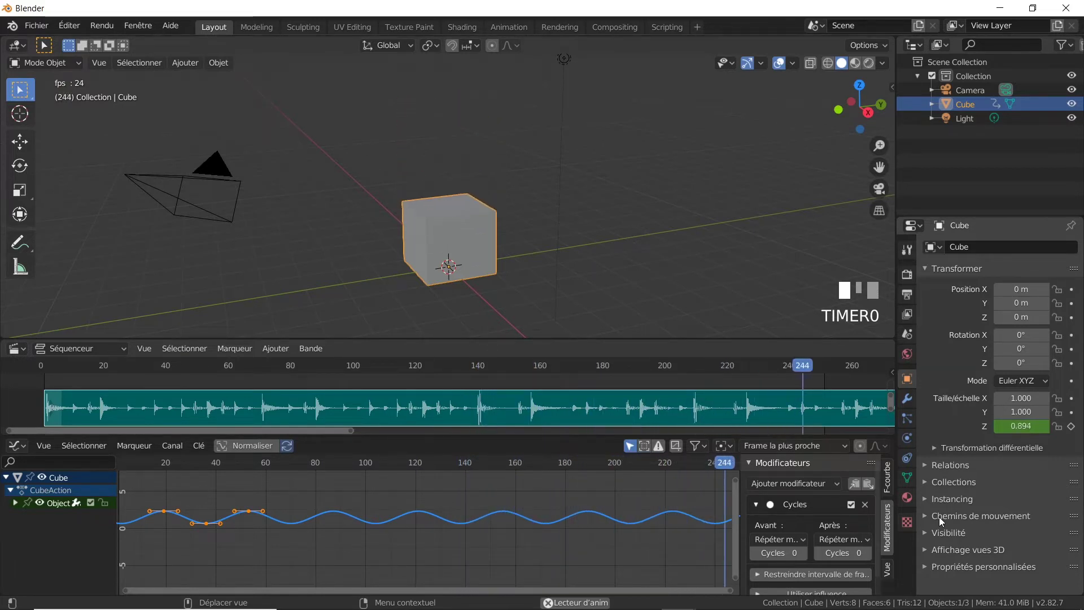
click(147, 465)
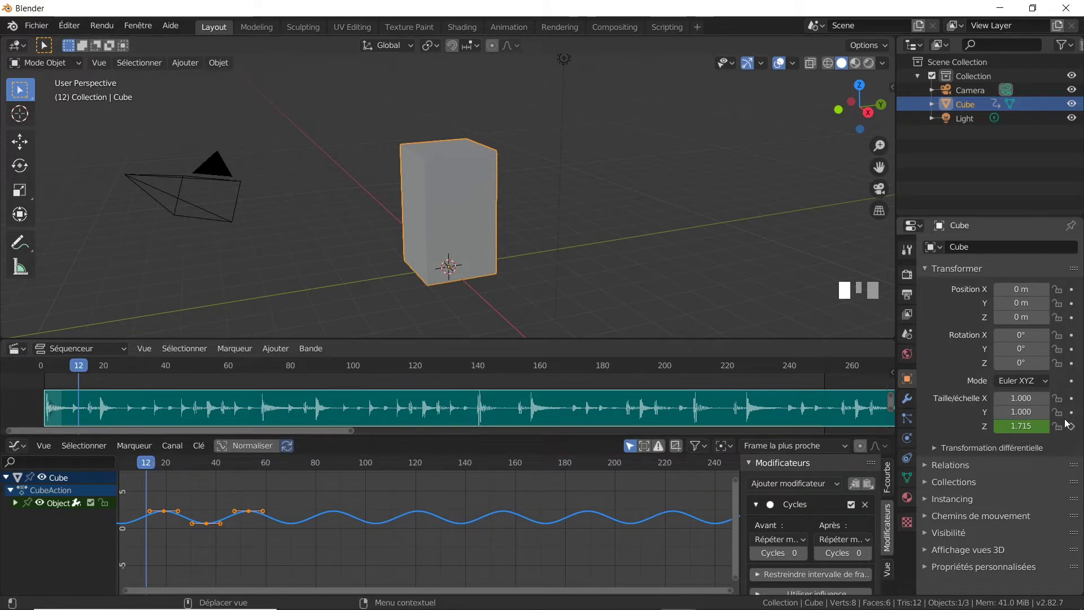
Show the scene's output settings and set the end frame to 1200
click(908, 294)
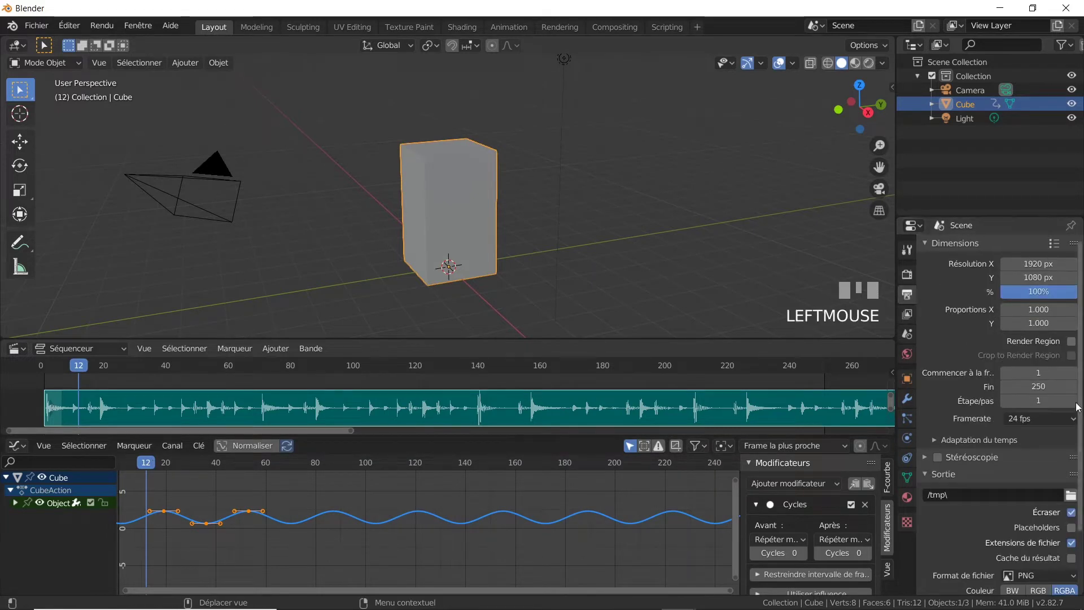
click(1049, 386)
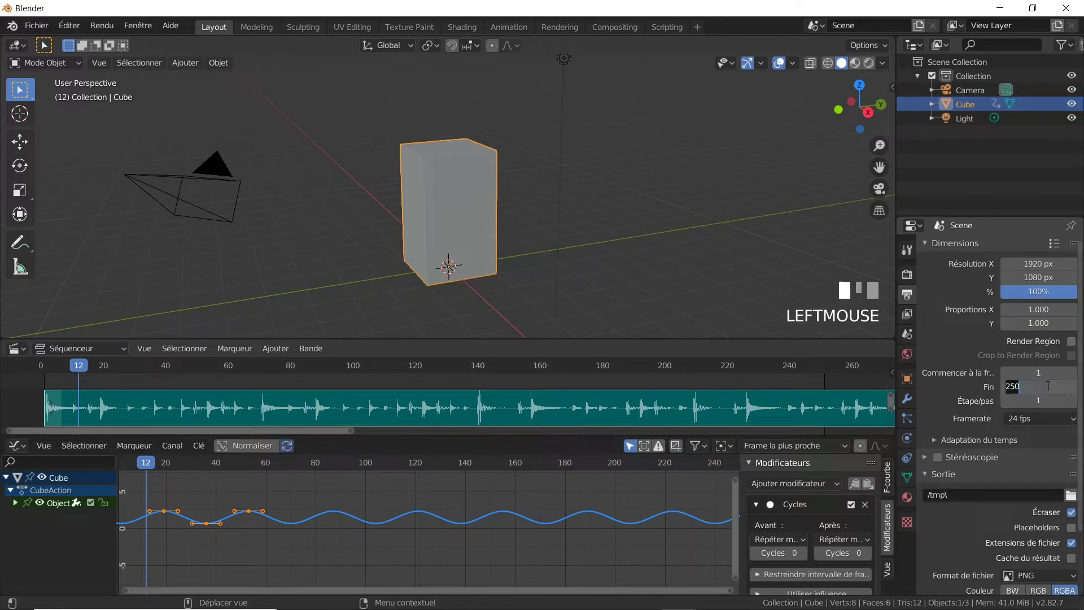
text(1200)
key(Return)
Set the Graph Editor's pivot point to the 2D cursor and place that cursor at frame 19
click(164, 464)
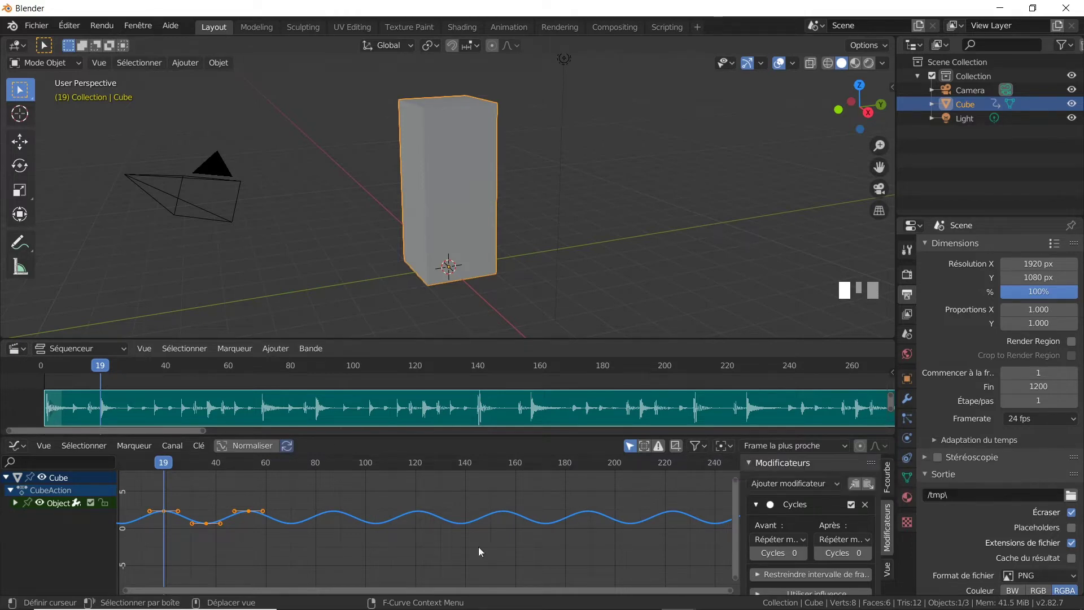
click(730, 445)
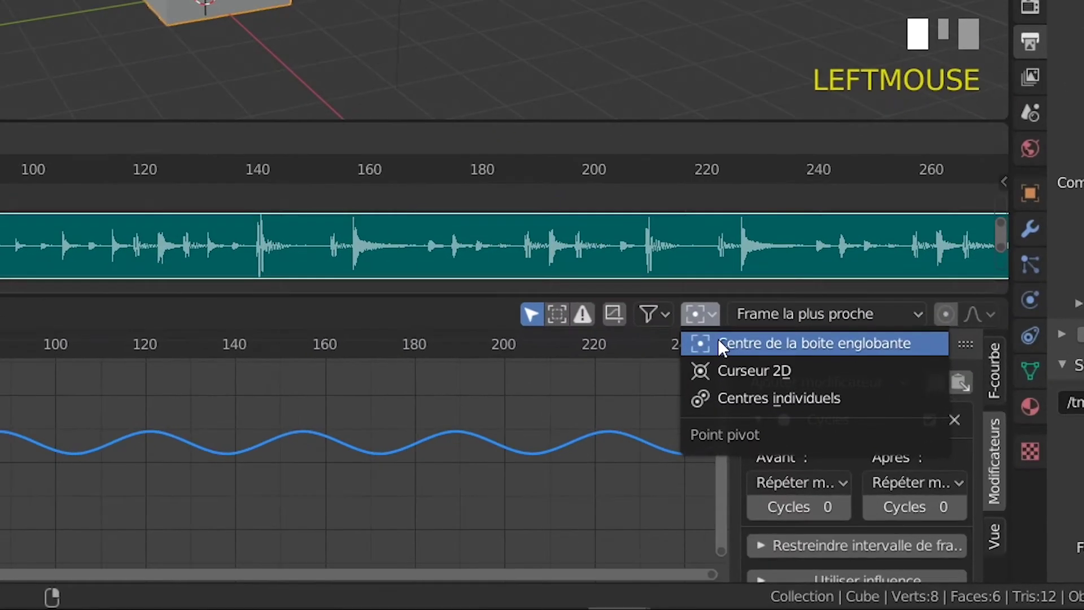
click(737, 373)
mouse_move(171, 462)
mouse_down()
mouse_move(218, 466)
mouse_move(164, 467)
mouse_up()
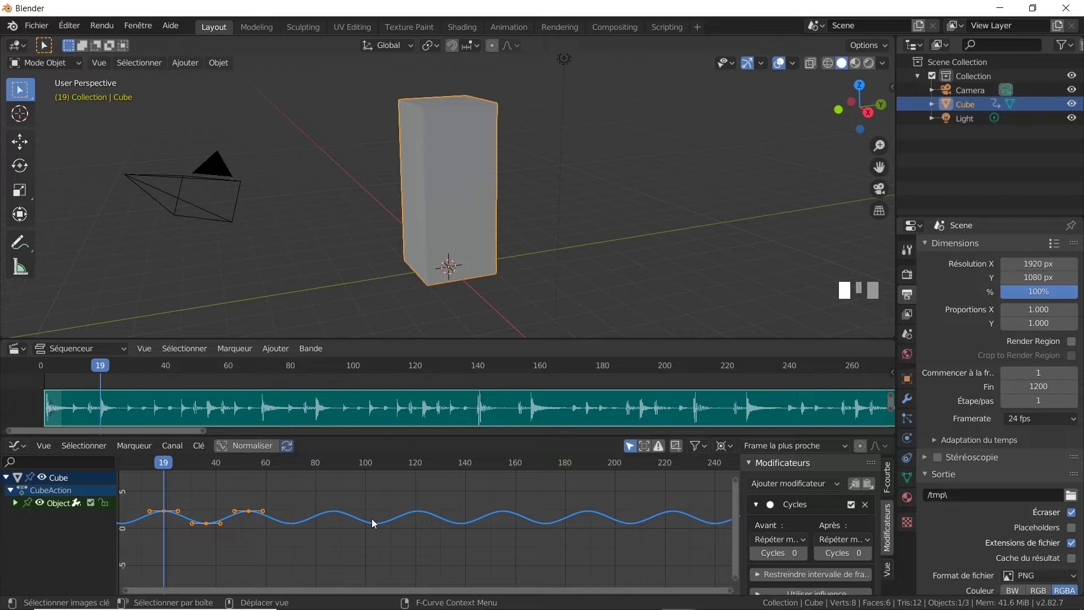
Scale the cube's Z scale F-curve keyframes by 0.5 along the X axis to double the pulse rate
key(s)
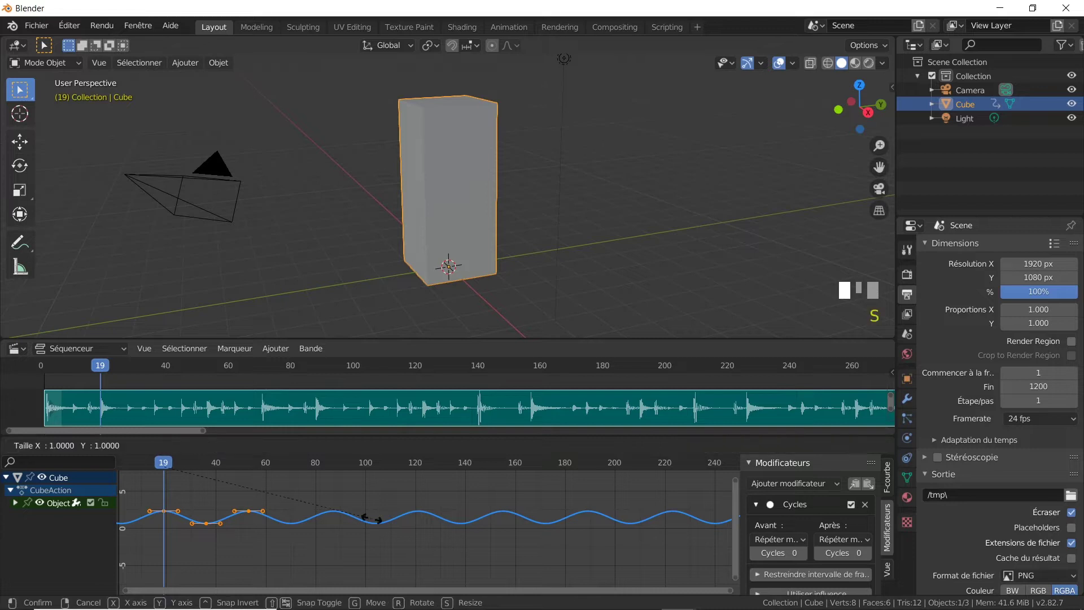
key(x)
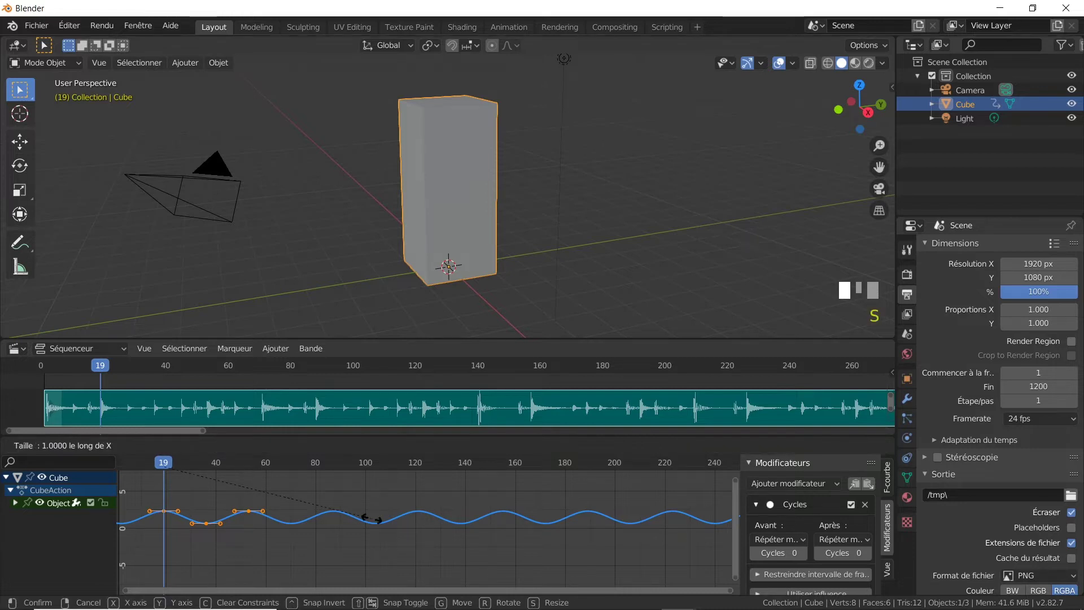
text(.5)
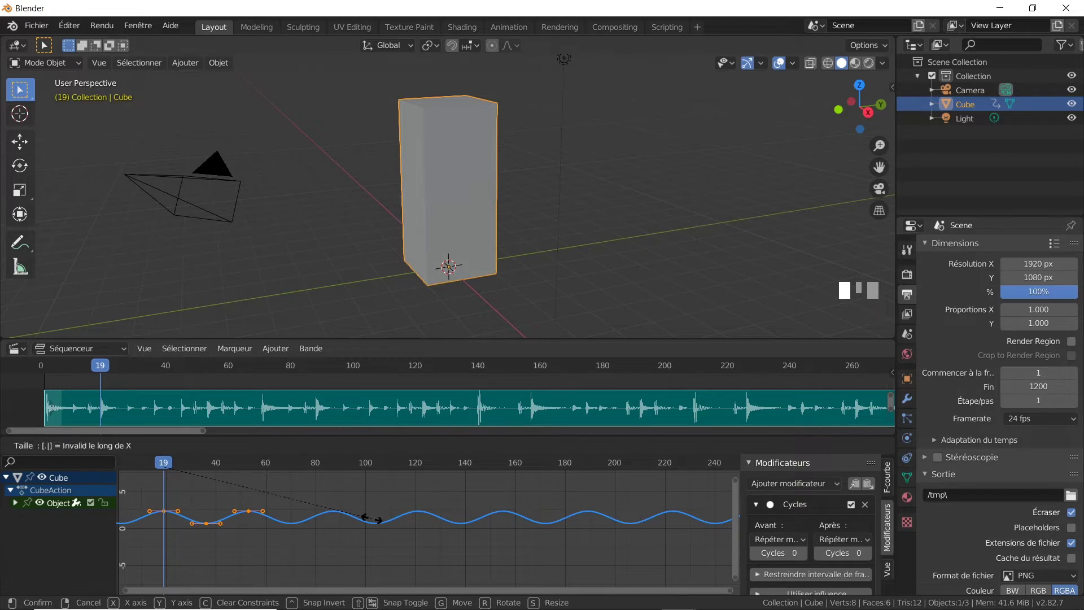
key(Return)
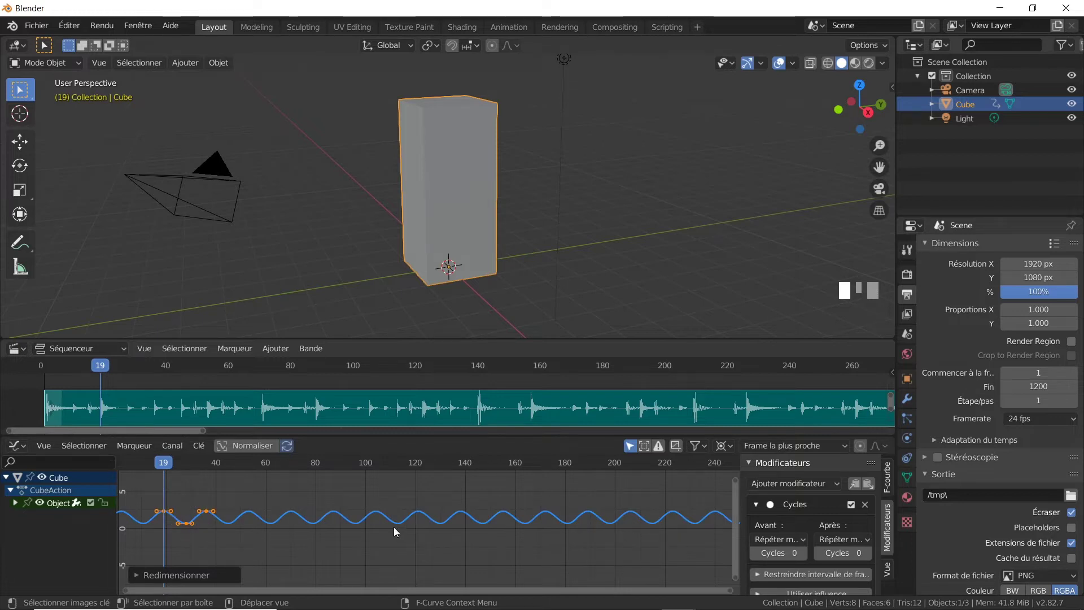
Play the animation to check the faster pulse against the drum track, and enlarge the sequencer area
key(space)
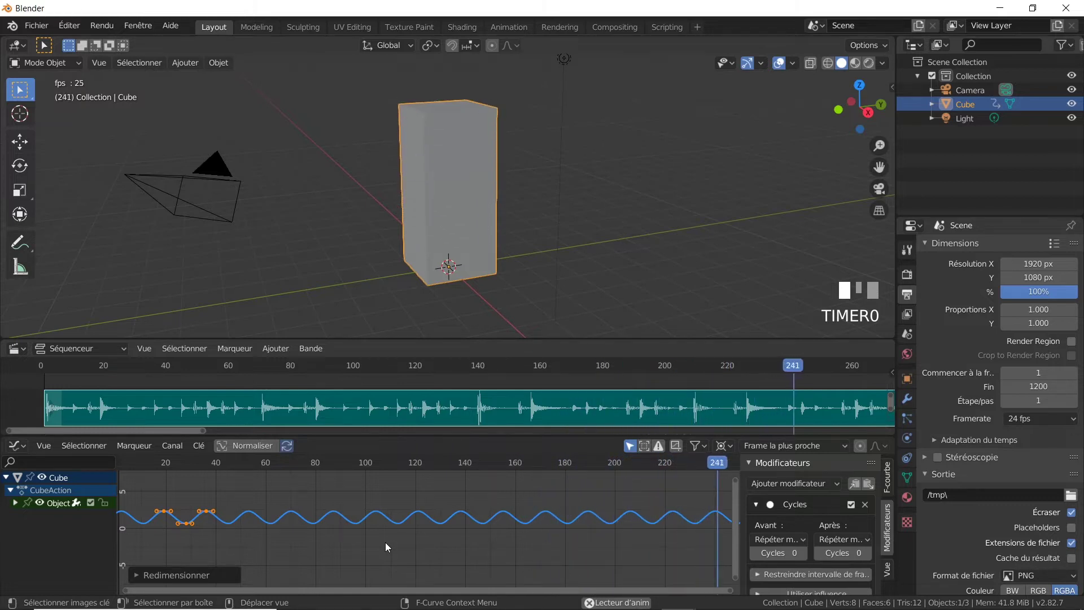
key(space)
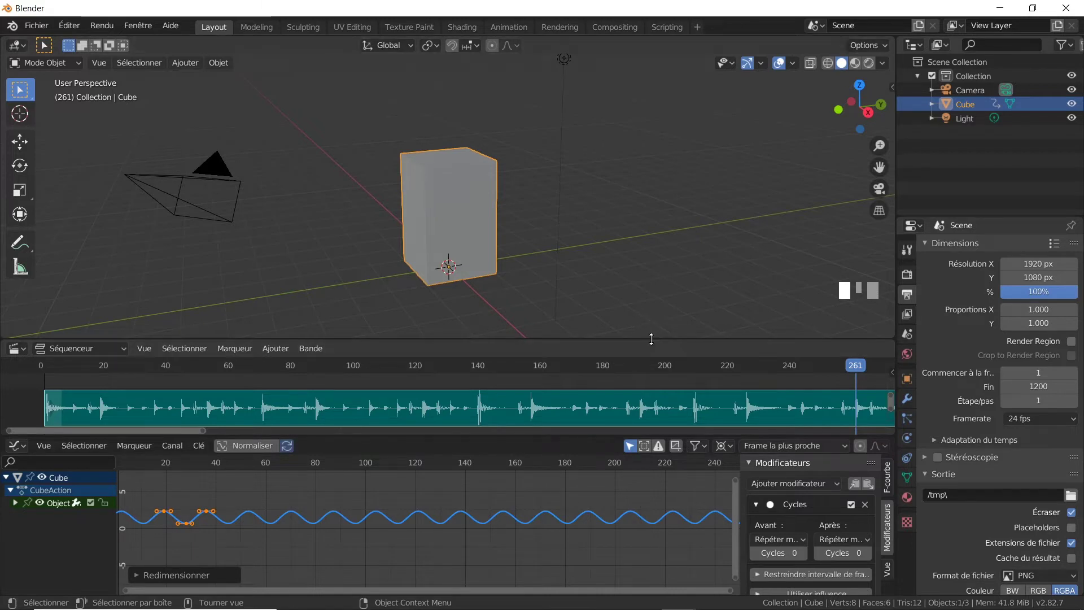
drag(652, 340, 655, 288)
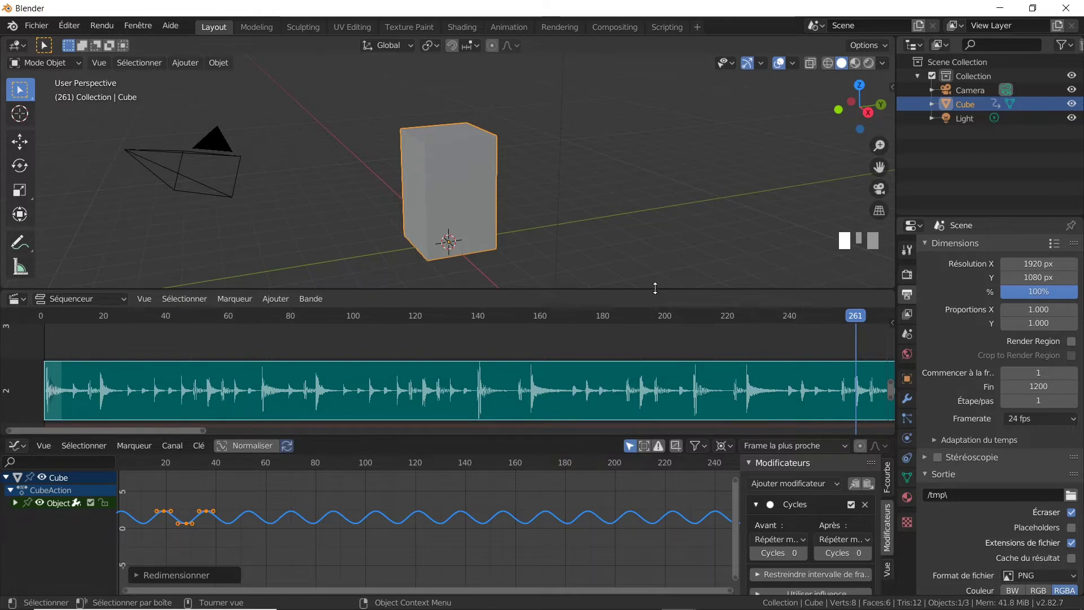
Create a new Video Editing file without saving the current one, and enlarge the preview area above the sequencer
click(35, 26)
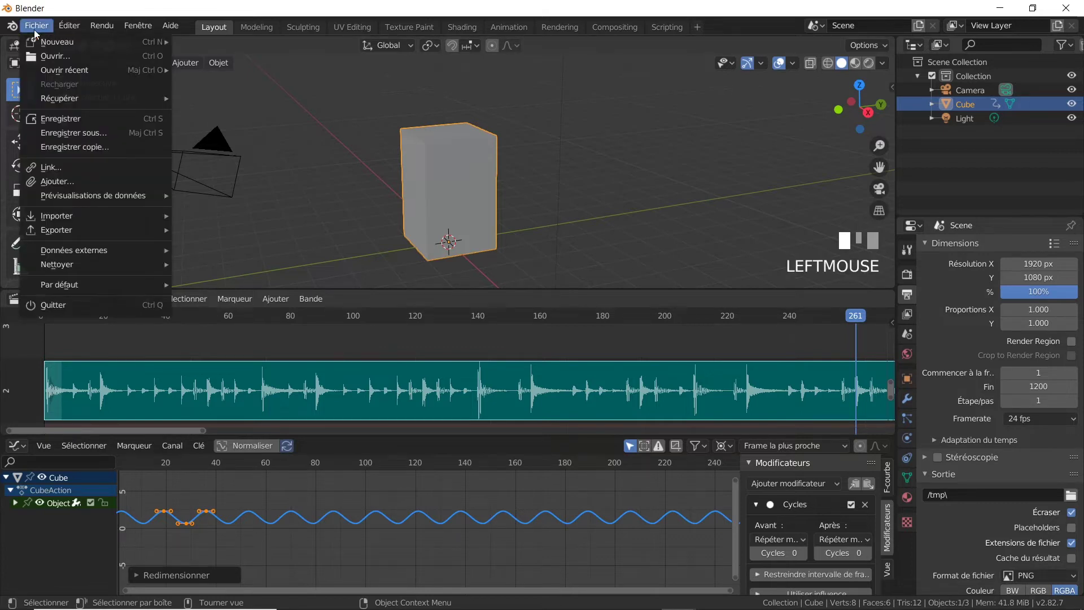
mouse_move(42, 42)
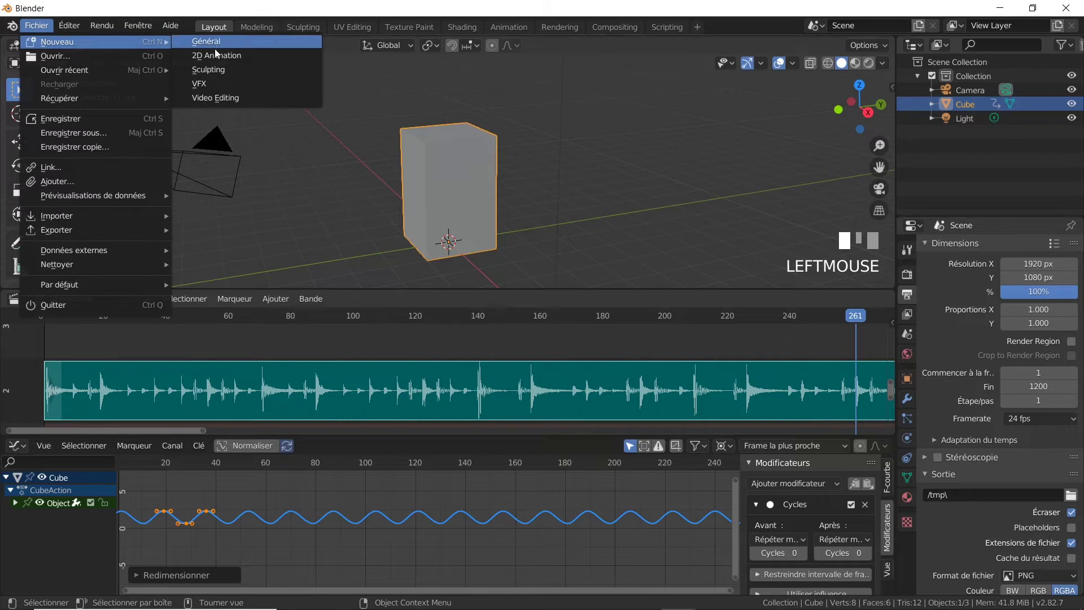
click(219, 97)
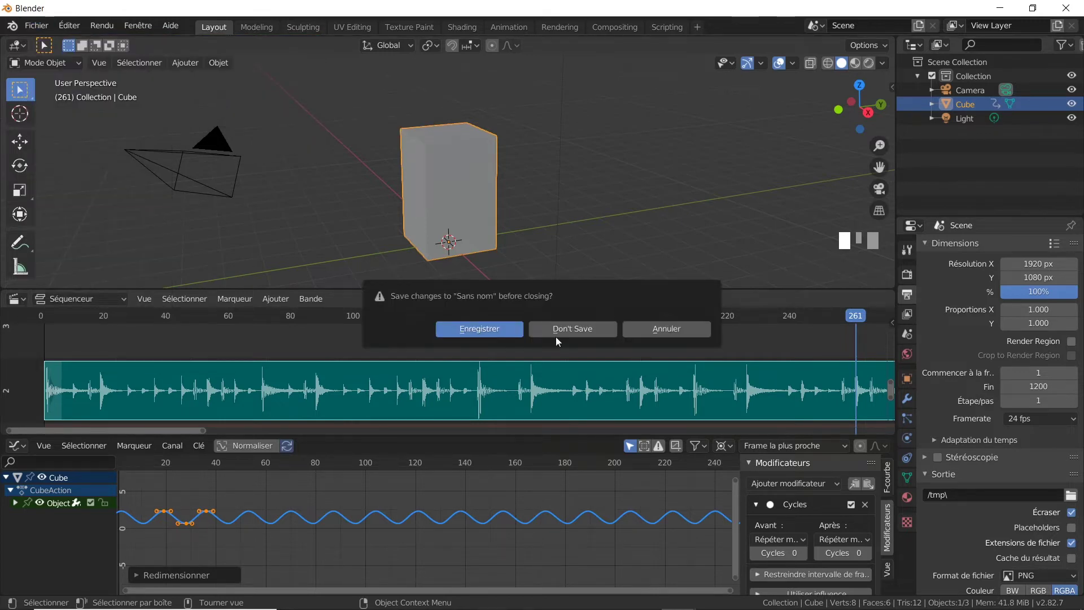
click(588, 330)
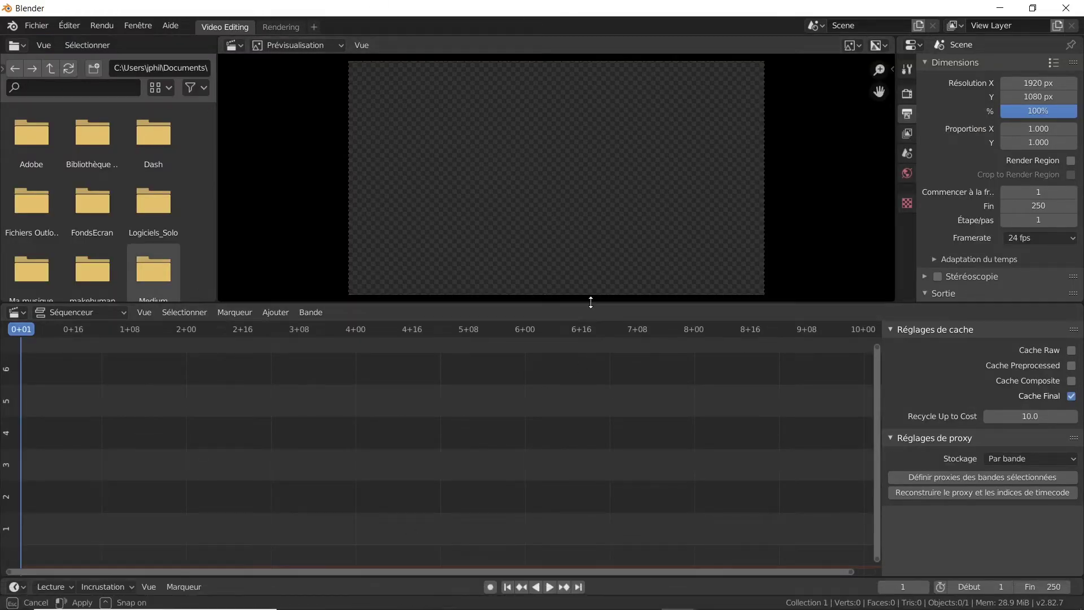
drag(588, 303, 588, 387)
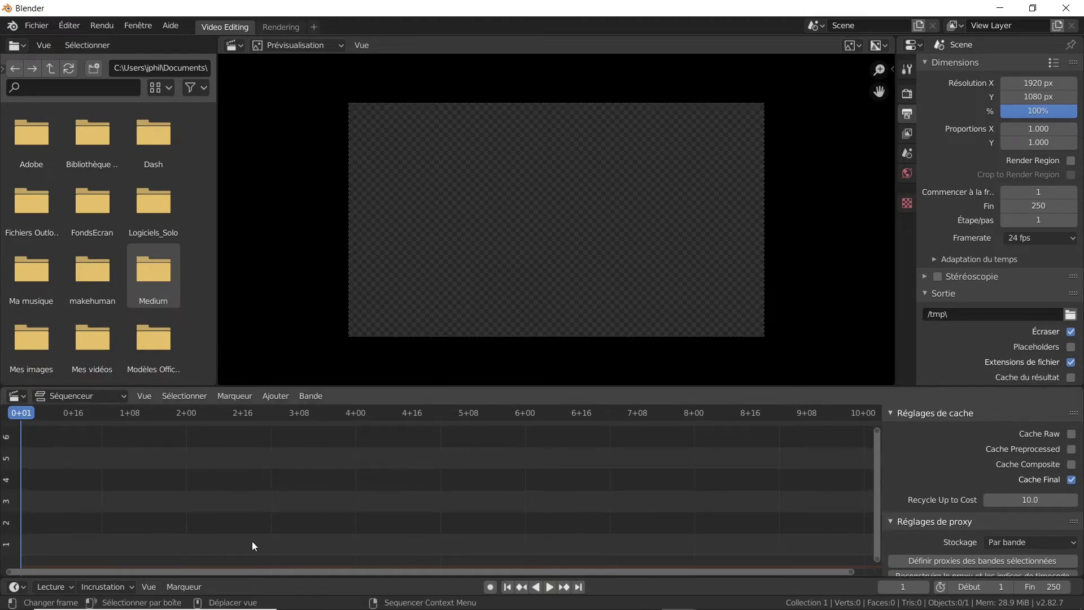
Add the whole Emetteur-jp30 JPG sequence from the Emetteur_jp30 folder as an image strip on channel 2, with final frame 240
click(277, 395)
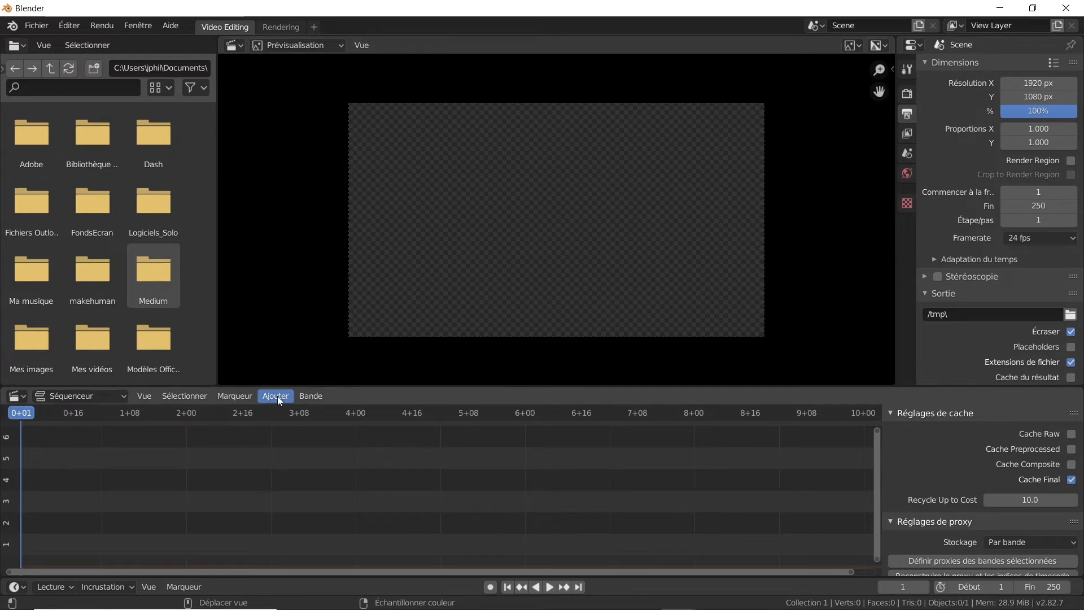
click(276, 396)
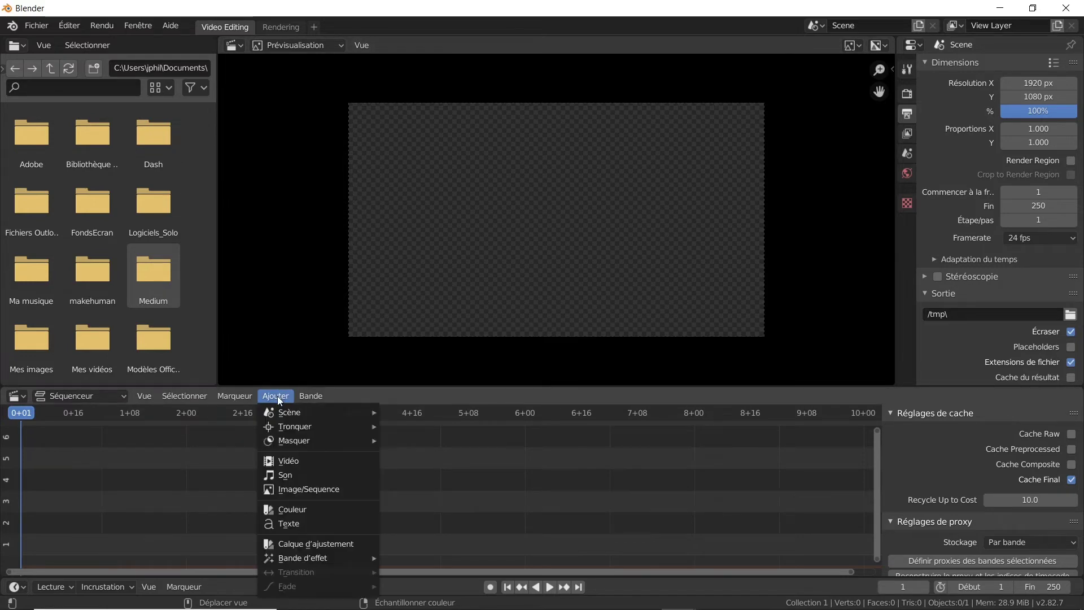
click(316, 489)
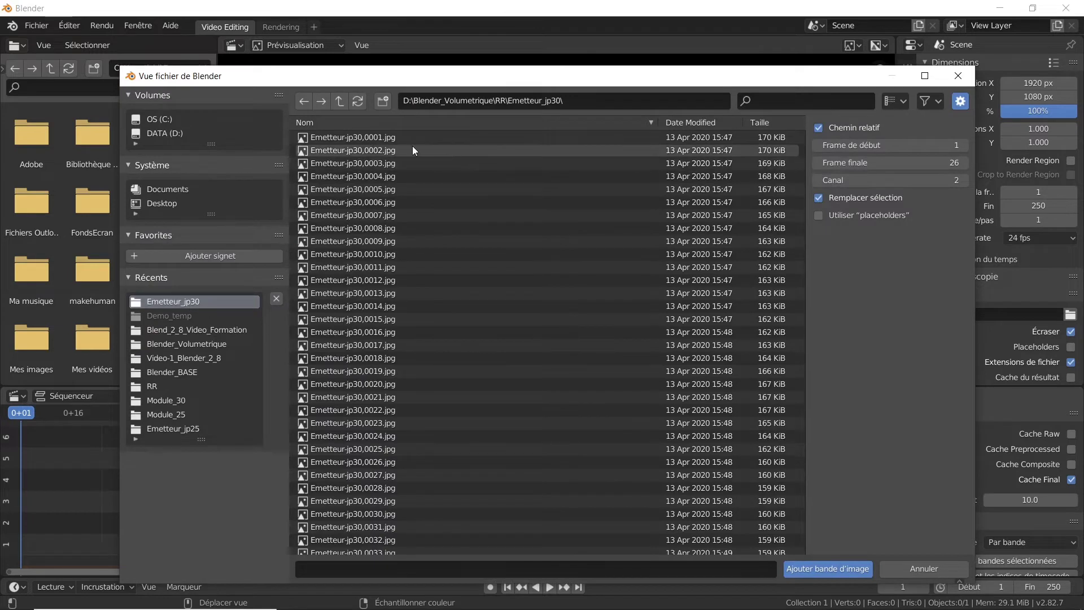
click(371, 135)
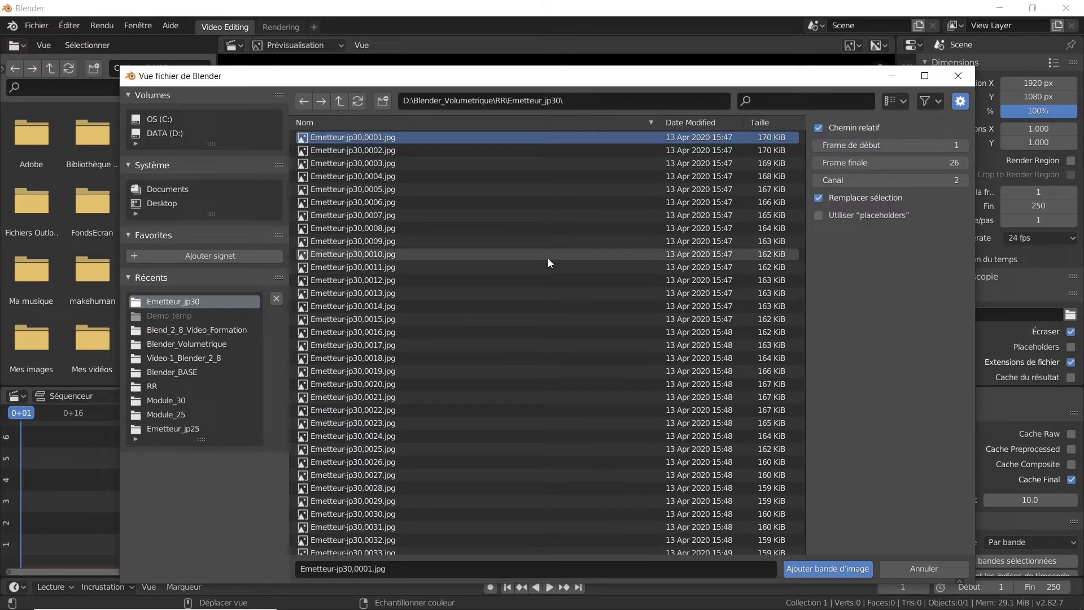
key(a)
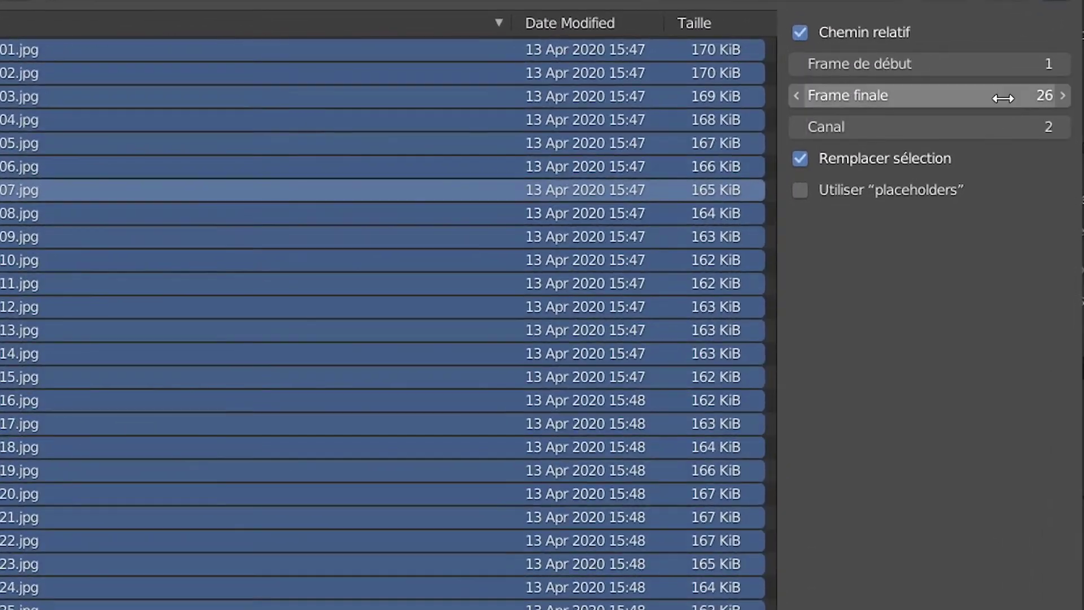
click(969, 128)
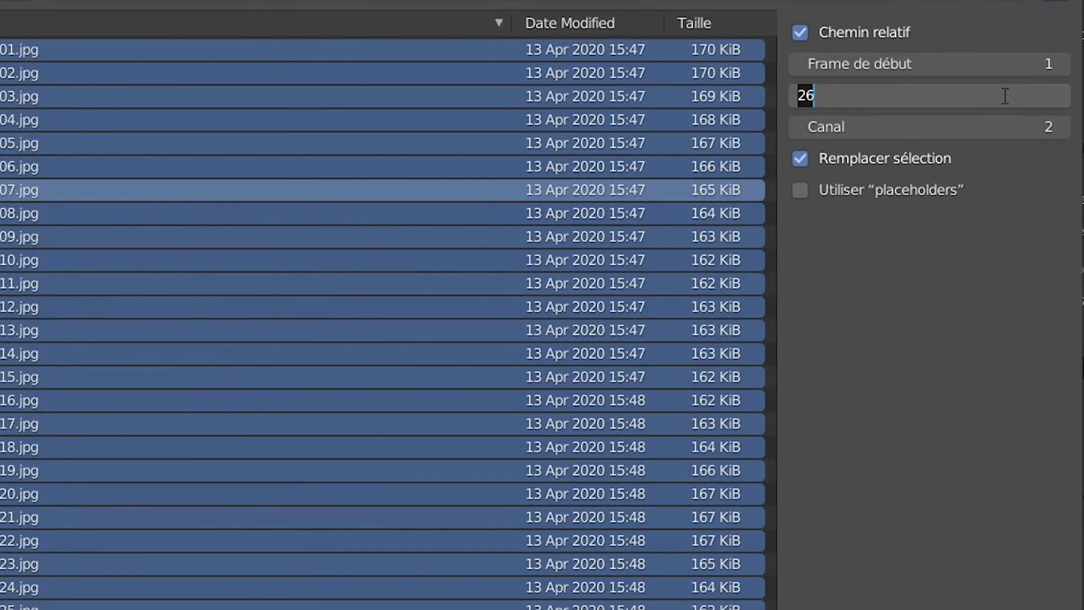
text(240)
click(836, 568)
click(836, 567)
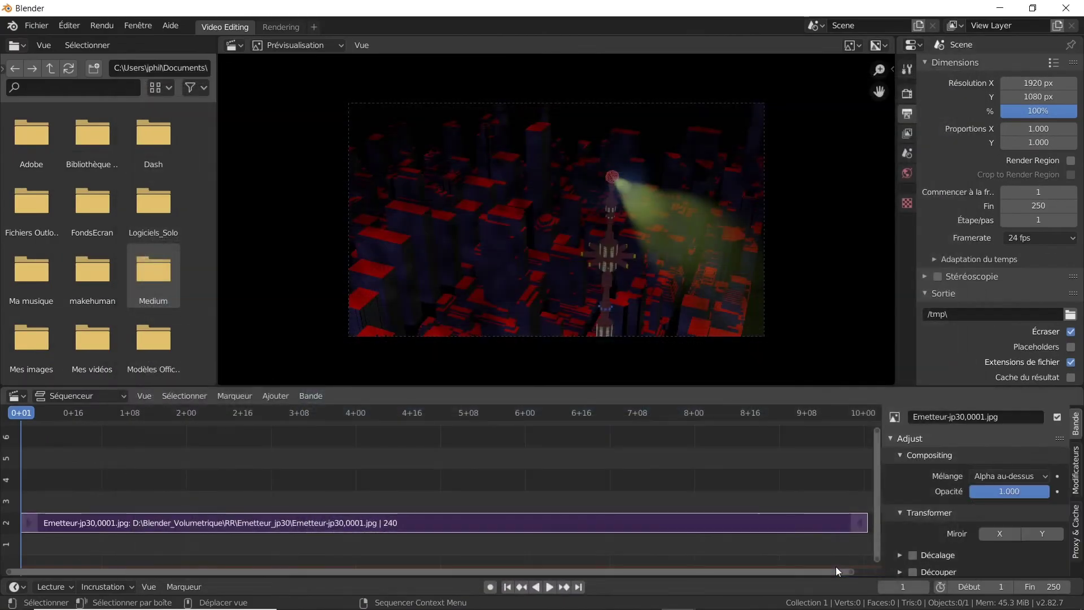
Select the image strip's end handle to check its last frame, and widen the strip properties sidebar
key(Home)
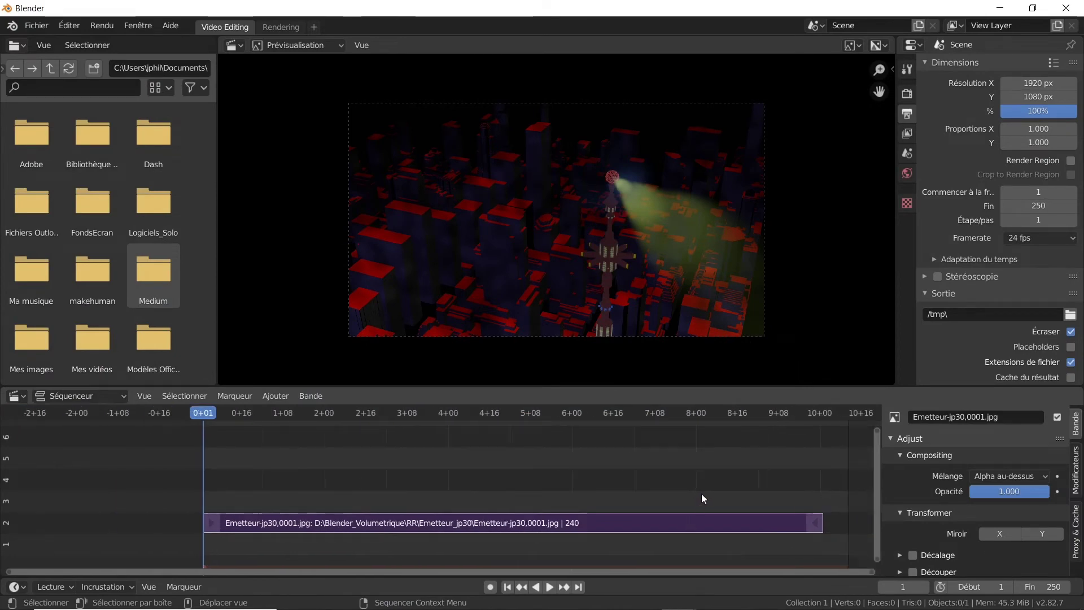
scroll(701, 494, up, 2)
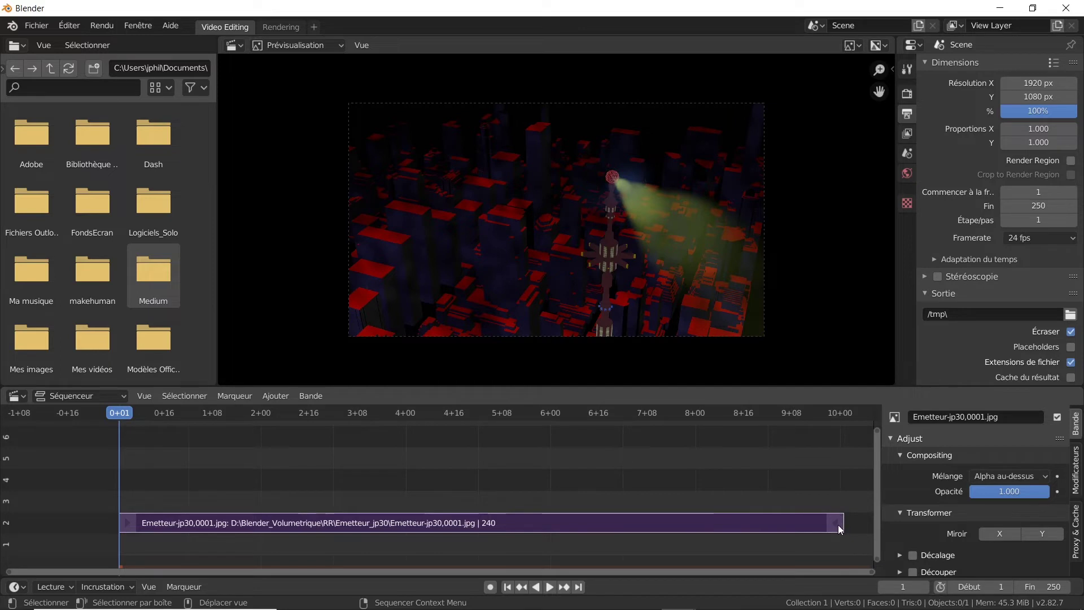
mouse_move(839, 529)
mouse_down()
mouse_move(635, 527)
mouse_move(872, 525)
mouse_move(800, 524)
mouse_move(840, 524)
mouse_up()
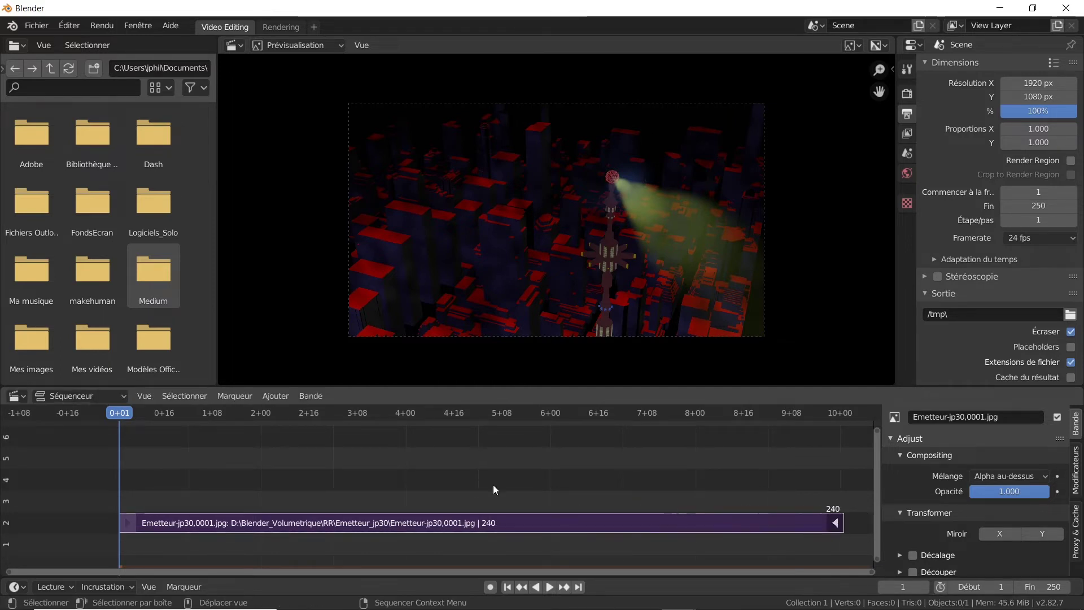
drag(882, 465, 777, 471)
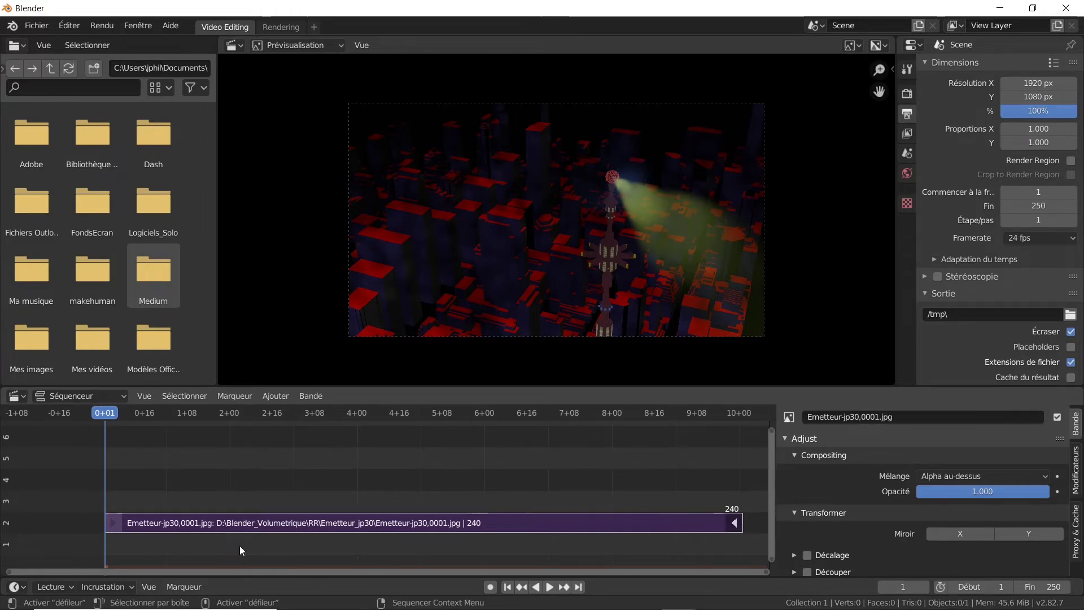
Add Drum_83BPM_jp1.mp3 from the _1_Demo folder to channel 3 at the first frame and play back the sequence
key(alt+Tab)
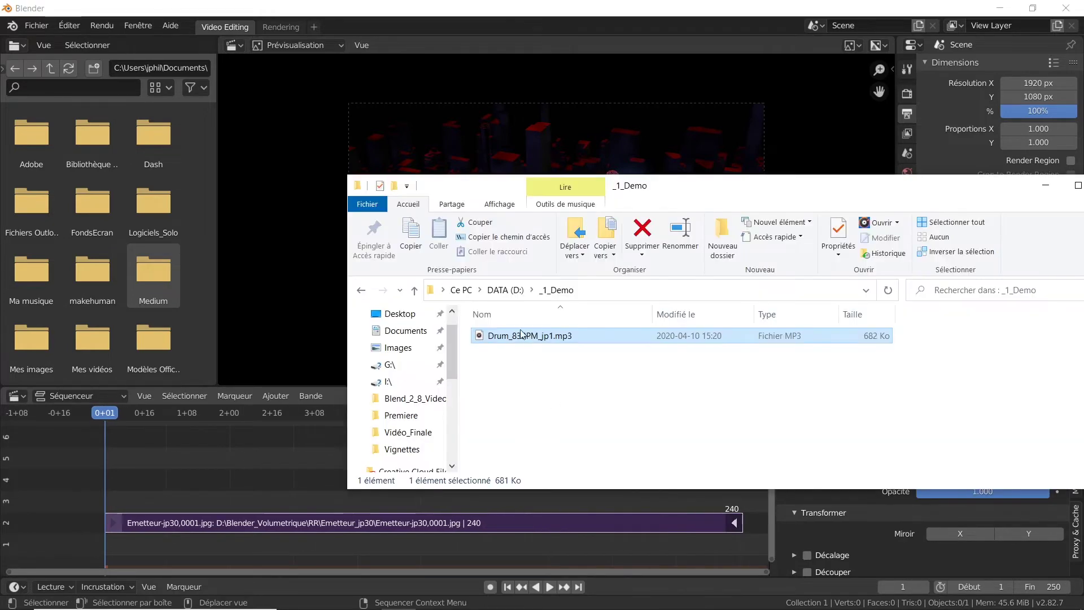
drag(521, 333, 117, 544)
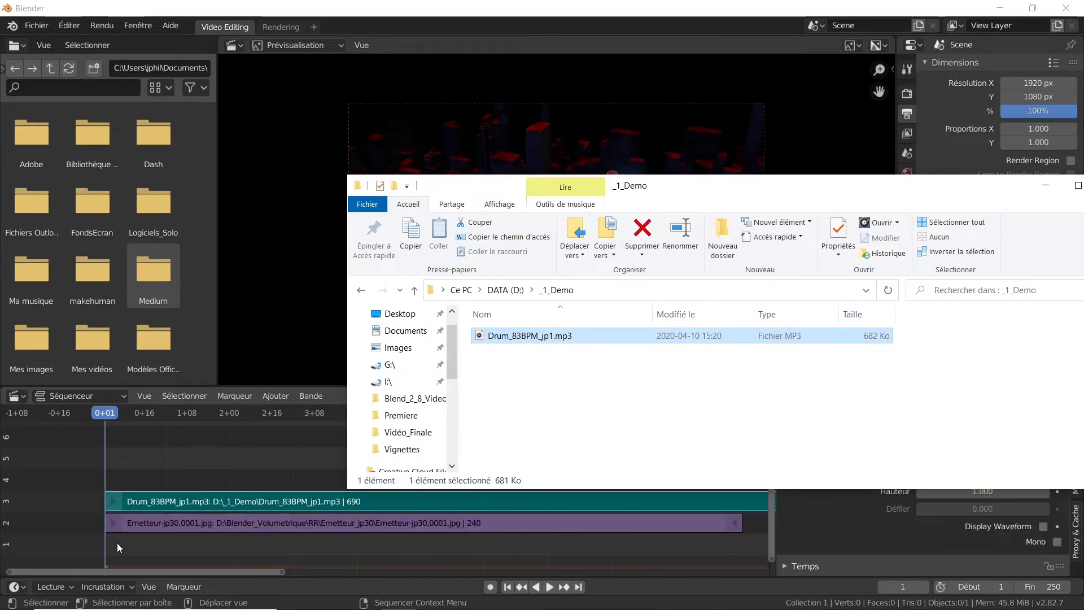
click(1045, 185)
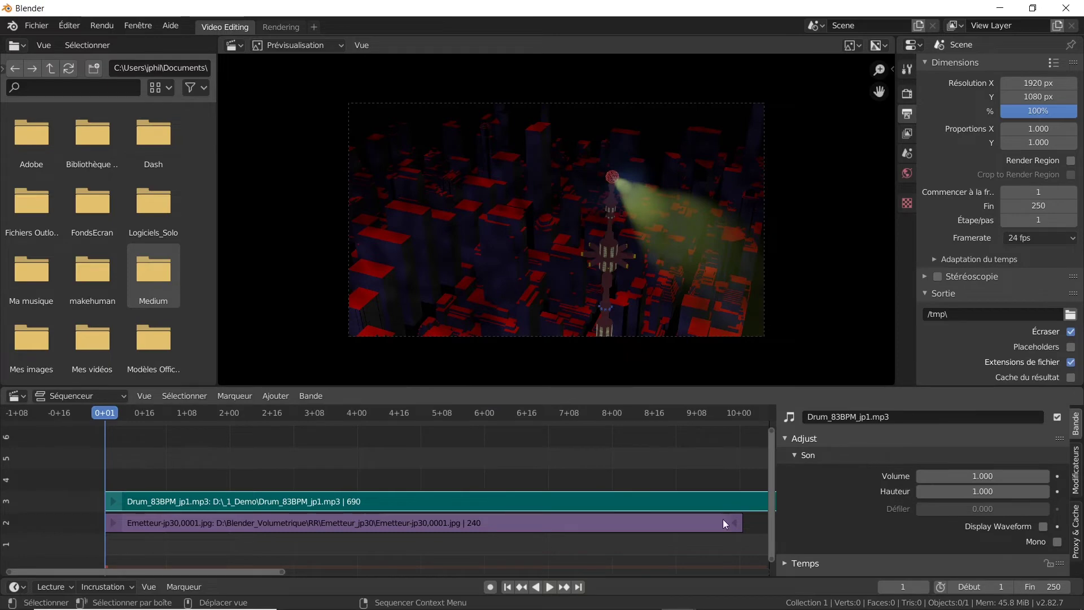
key(space)
click(104, 420)
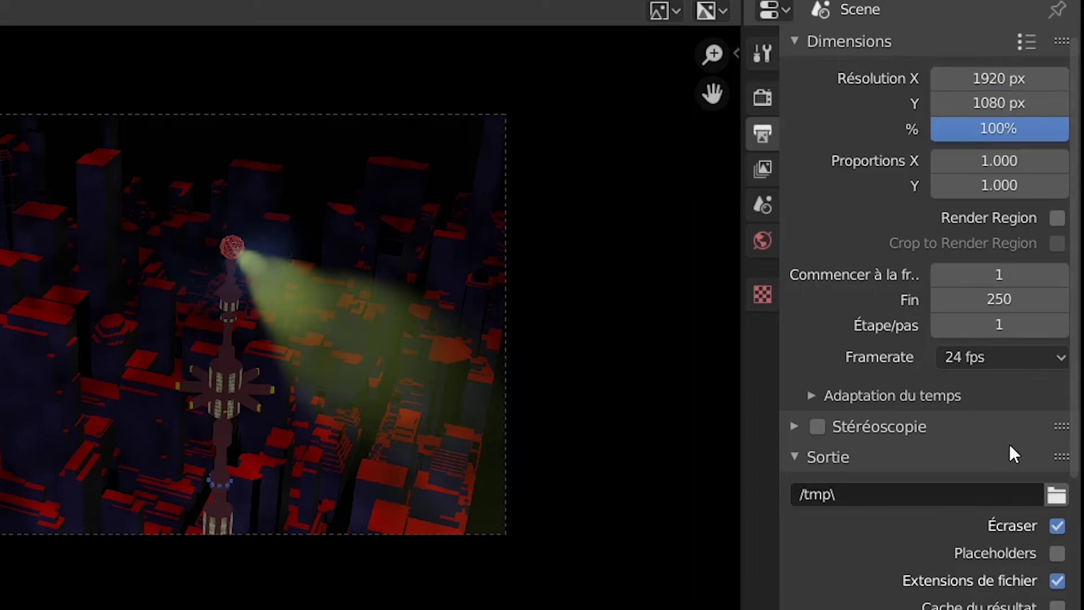
Set the scene's end frame to 240 and its frame rate to 30 fps
click(987, 306)
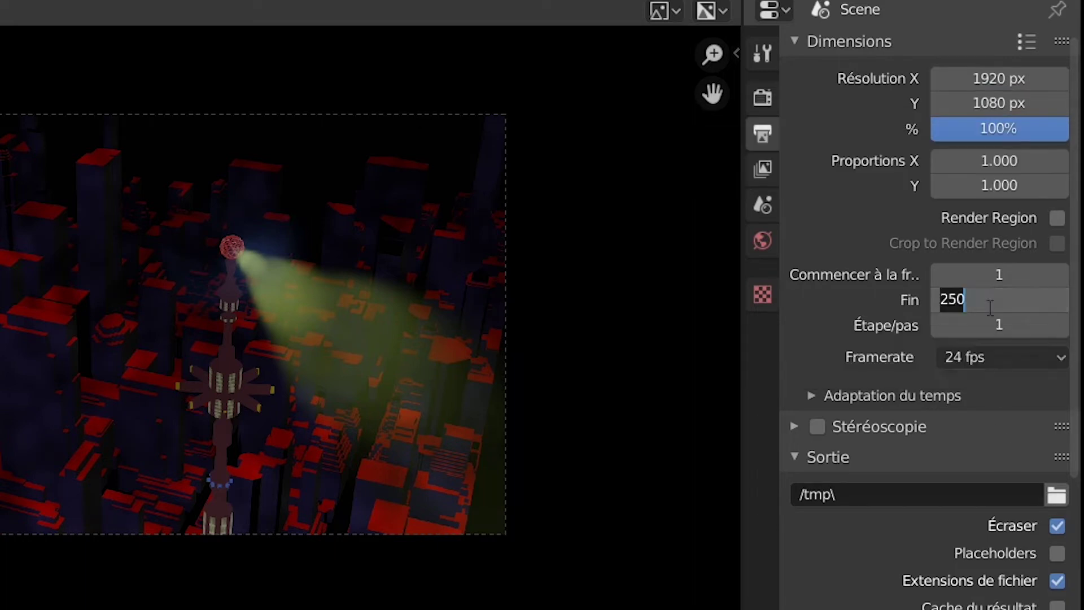
text(240)
key(Return)
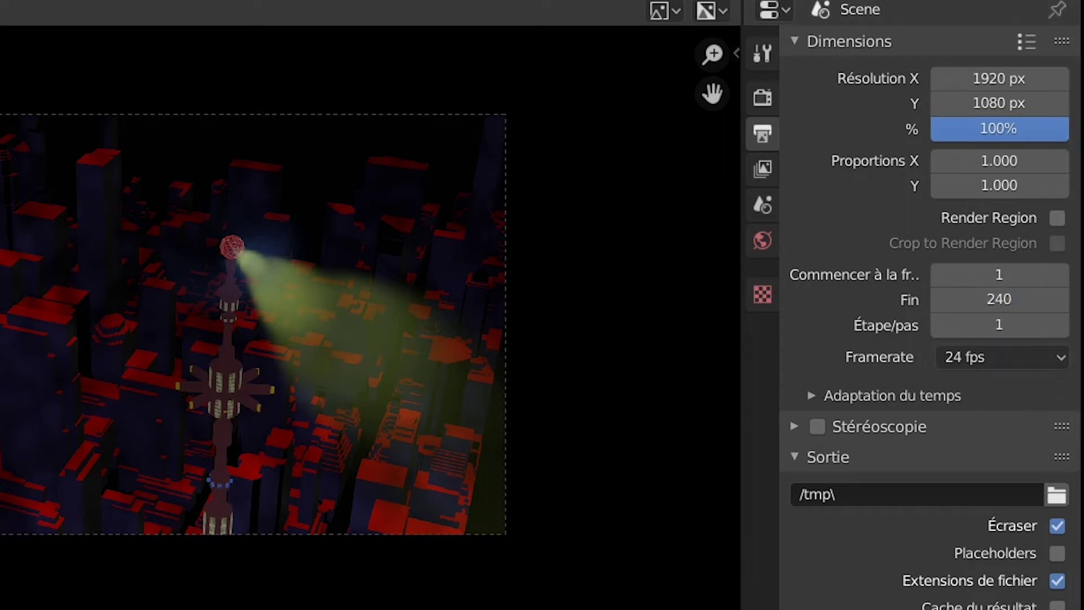
click(1053, 355)
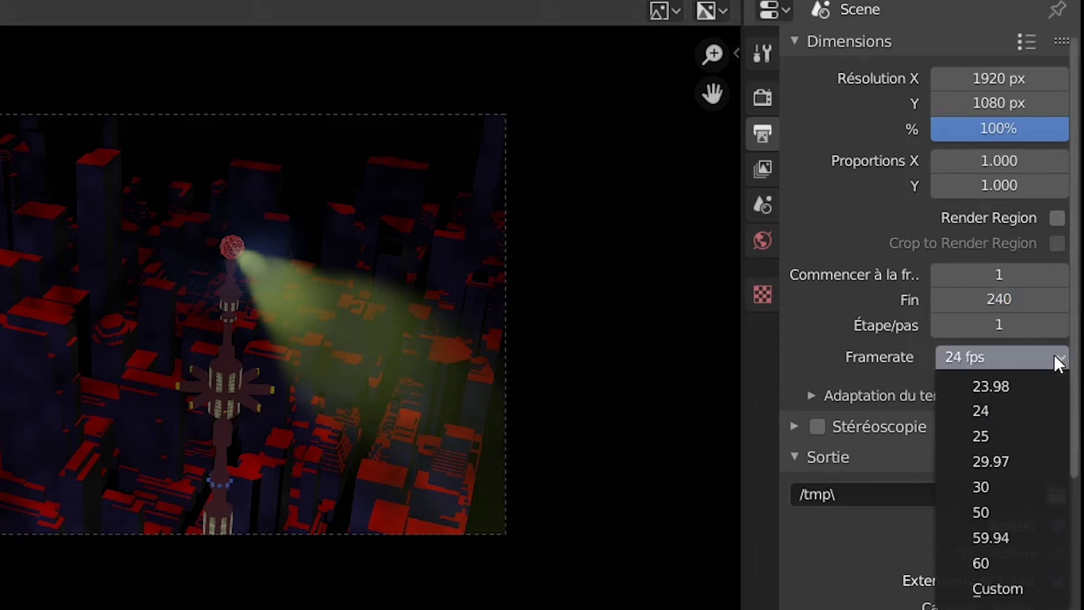
click(1009, 487)
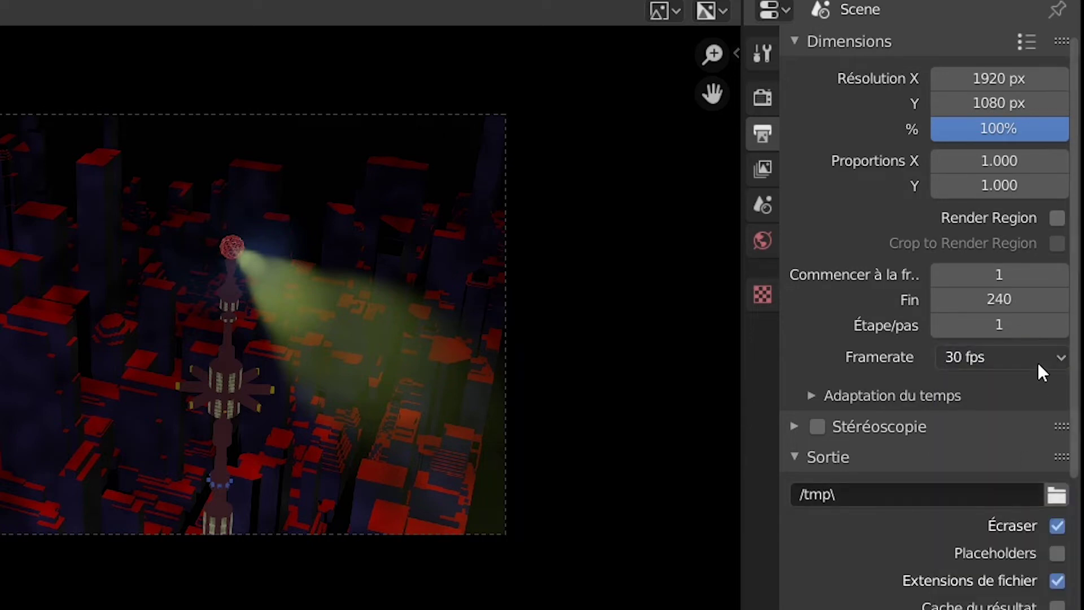
Set the render output path to a file named test in the D:\Blender_Volumetrique\RR folder
scroll(1038, 363, down, 3)
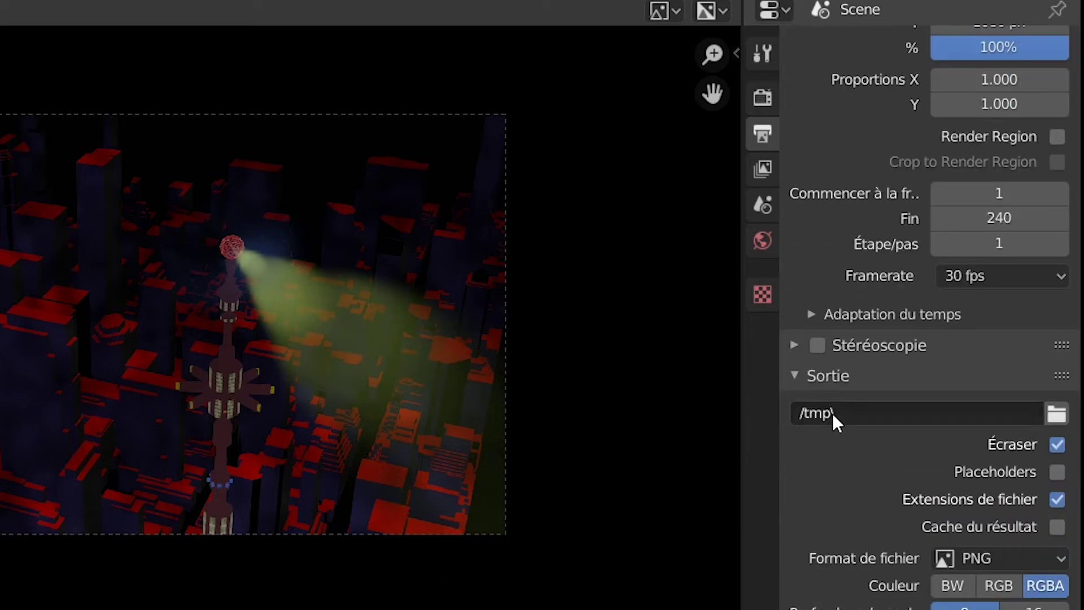
click(1057, 414)
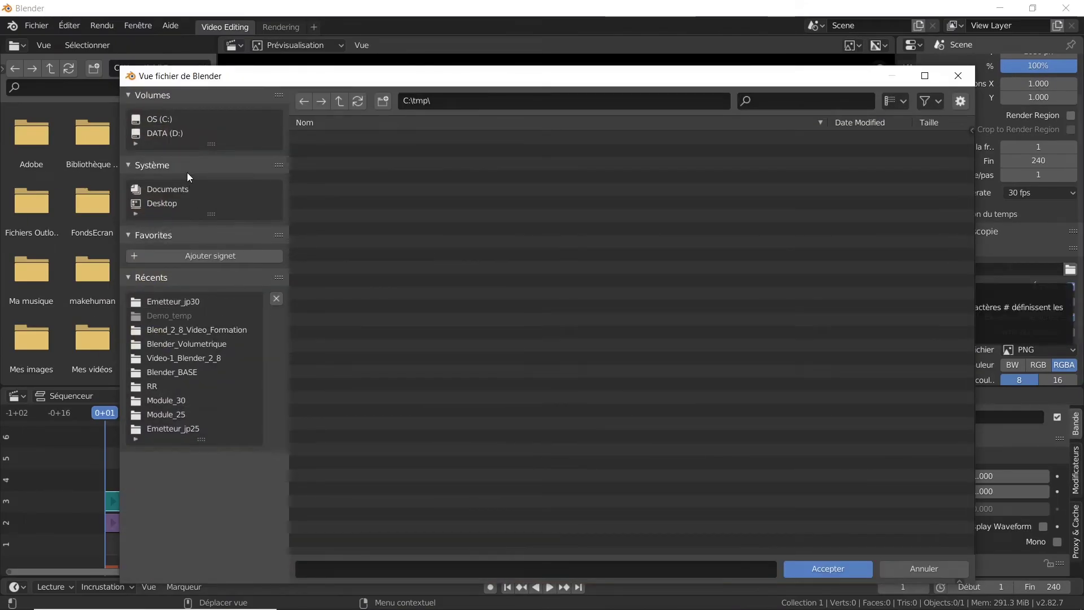
double_click(151, 386)
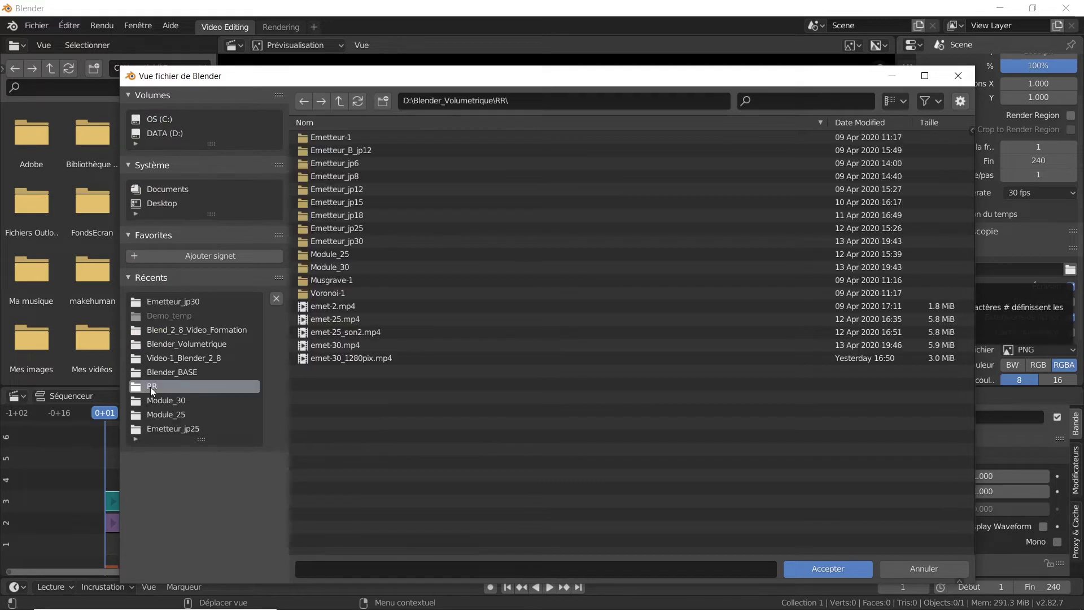
click(423, 575)
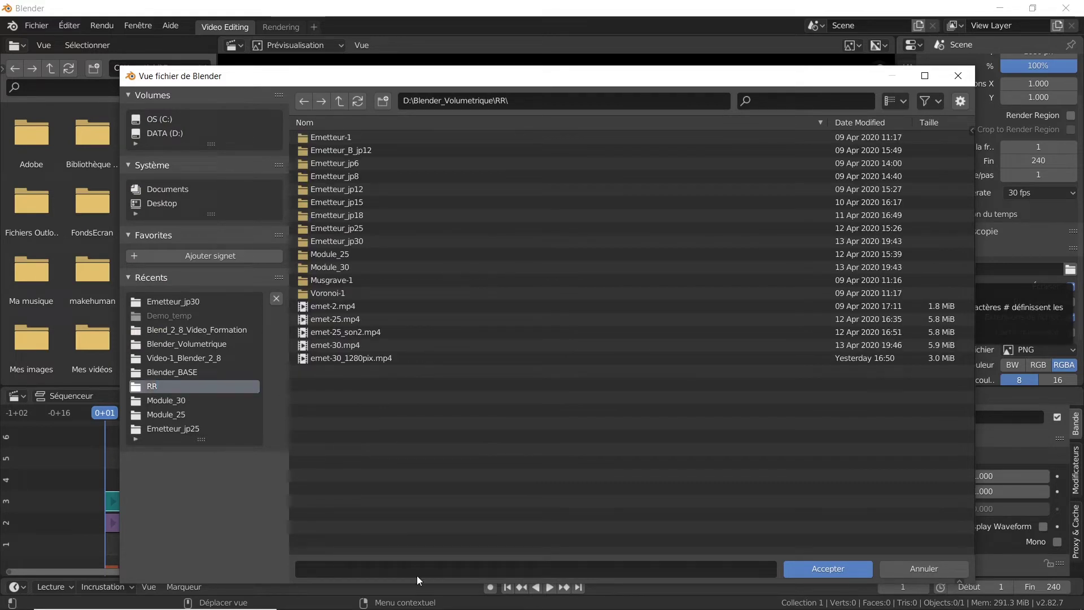
click(418, 571)
text(test)
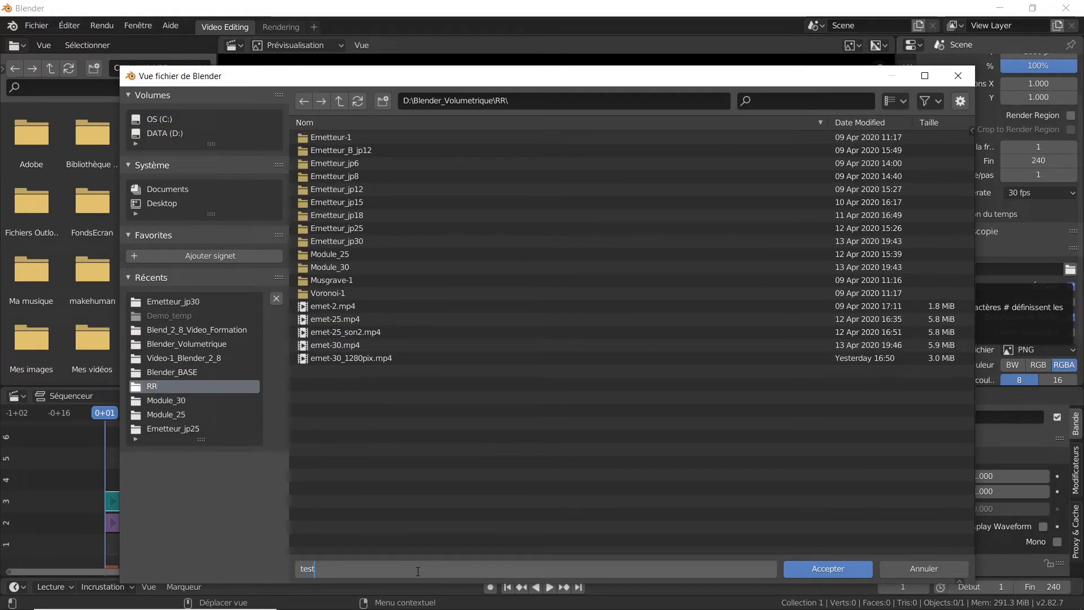
click(824, 571)
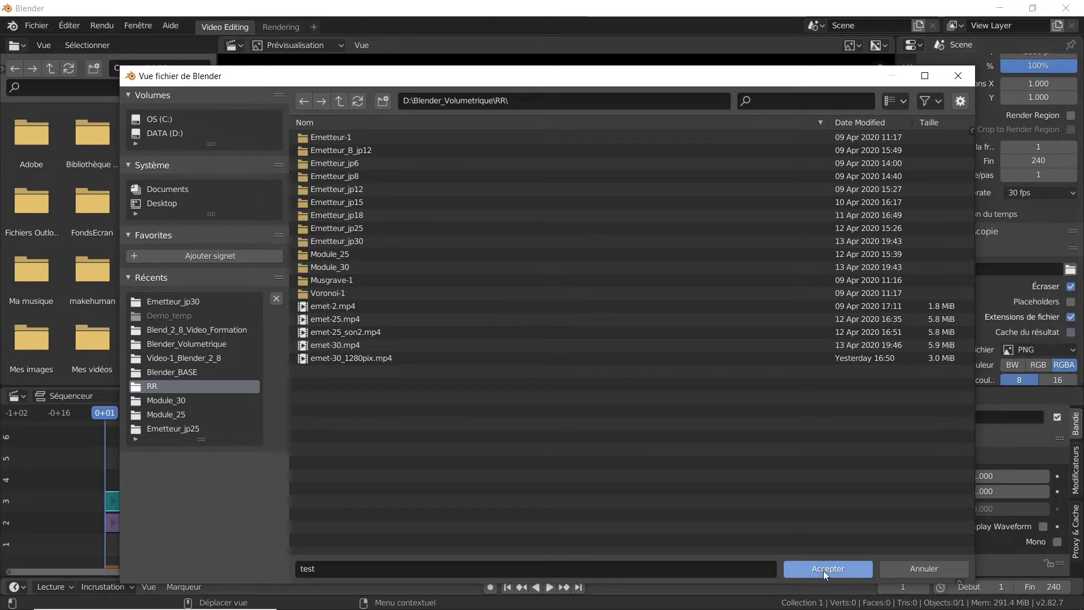
click(824, 570)
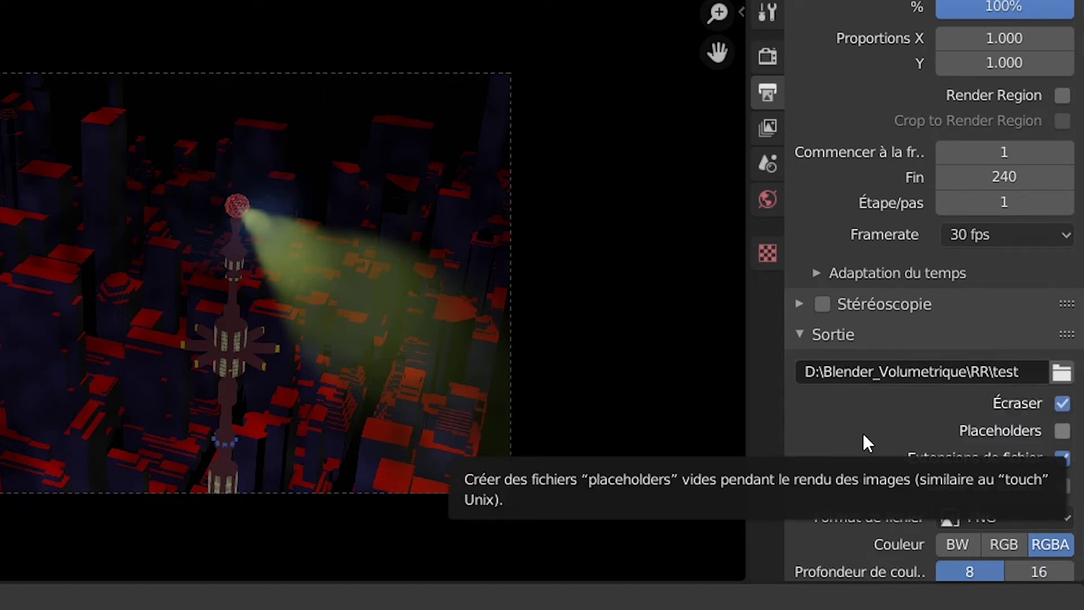
Widen the output settings and set the output file format to FFmpeg video
scroll(863, 432, down, 4)
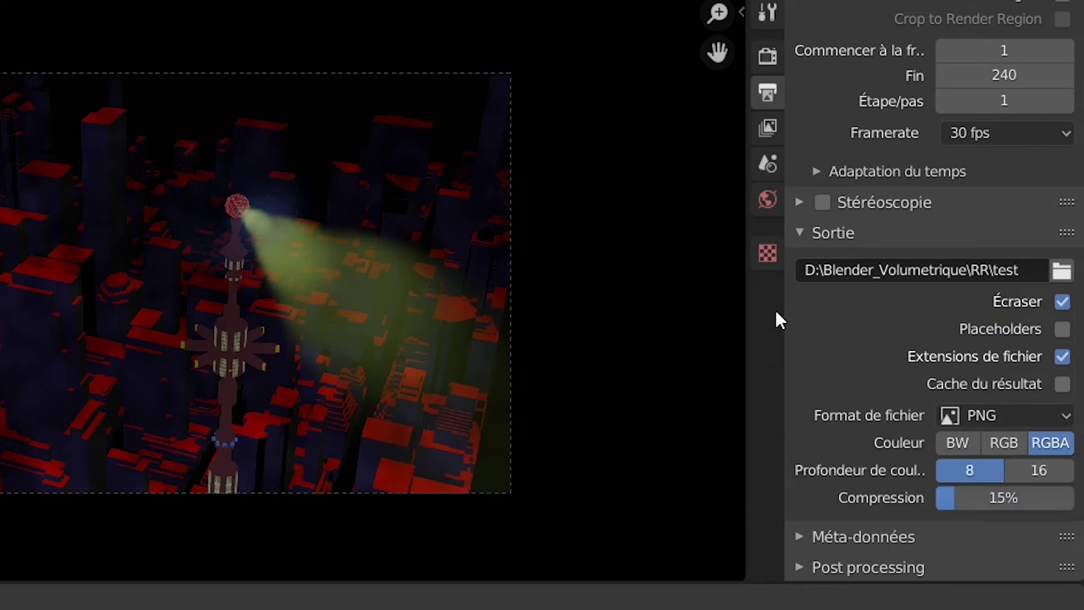
drag(784, 316, 749, 318)
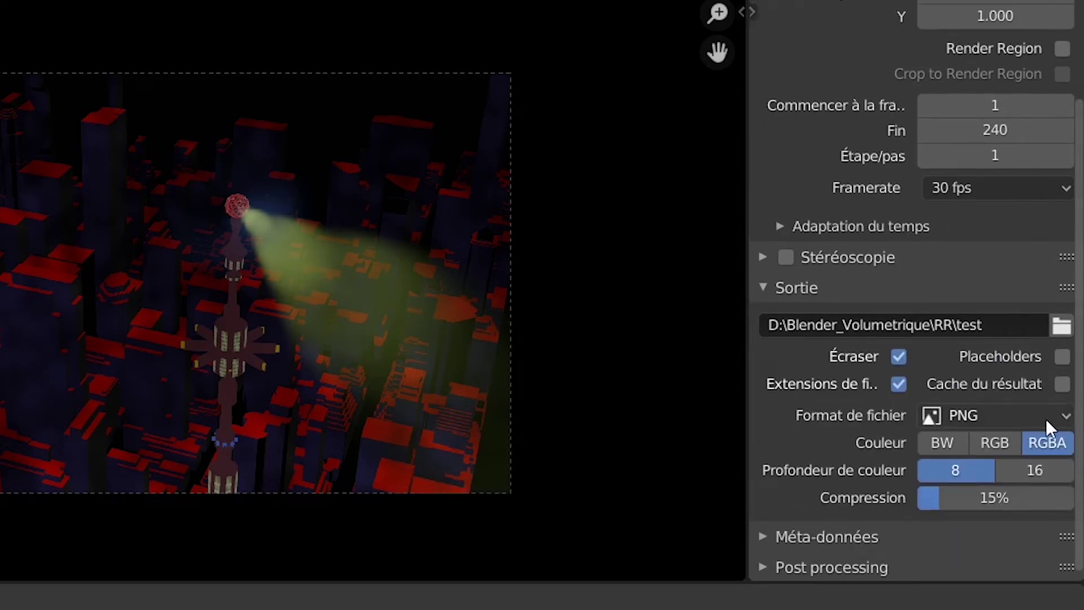
click(1066, 418)
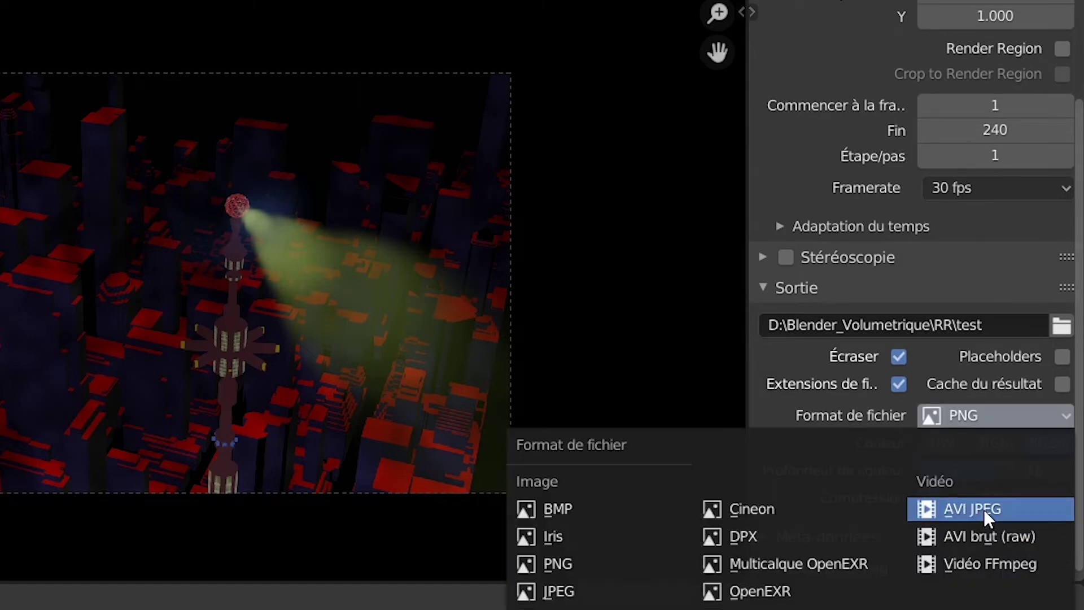
click(998, 567)
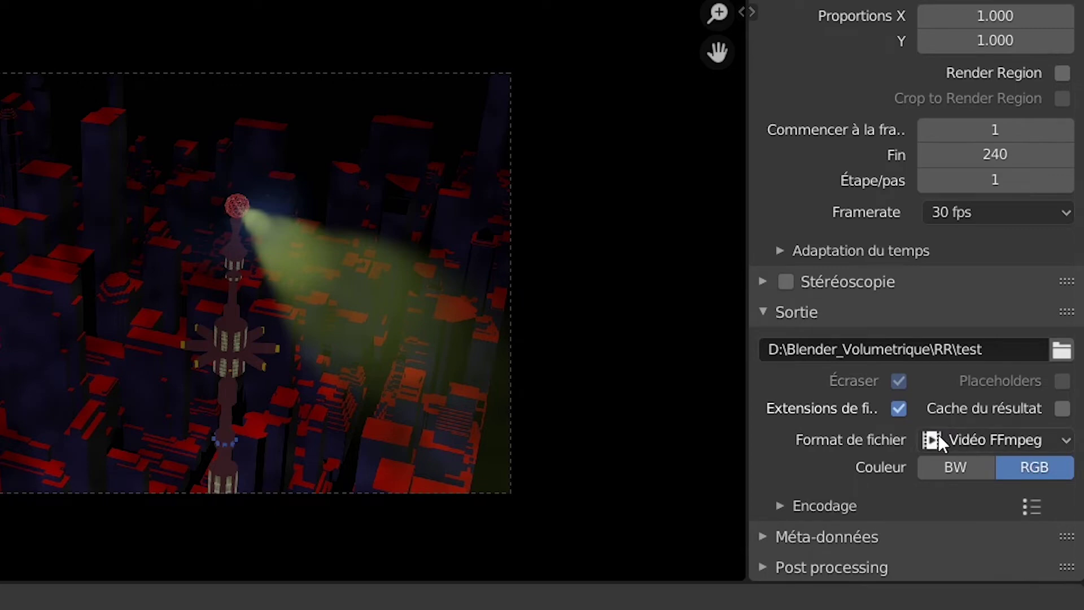
Set the encoding container to MPEG-4 and keep H.264 as the video codec
click(784, 510)
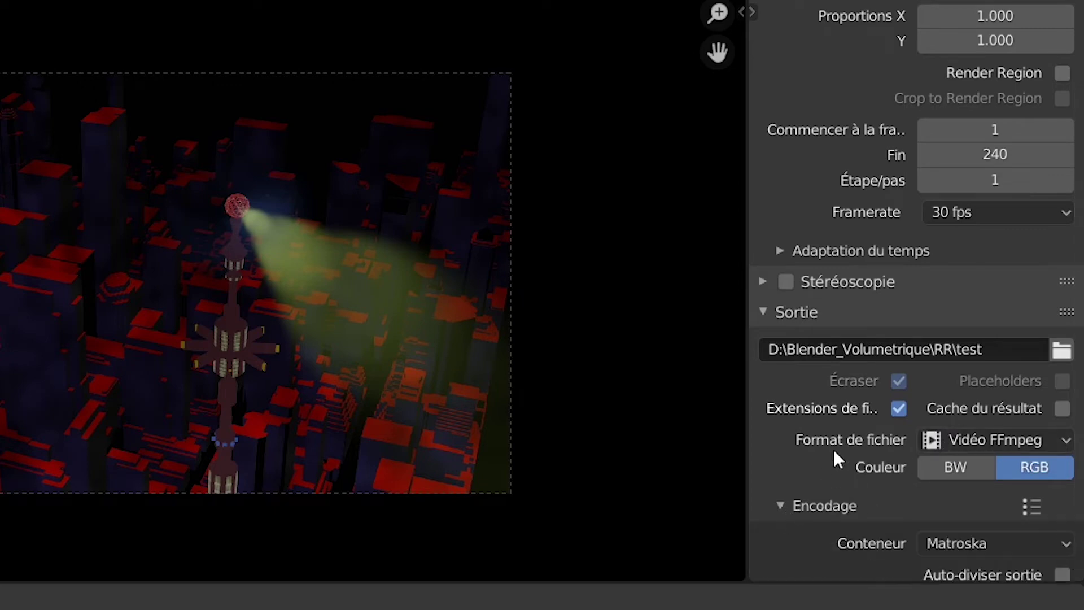
scroll(834, 452, down, 8)
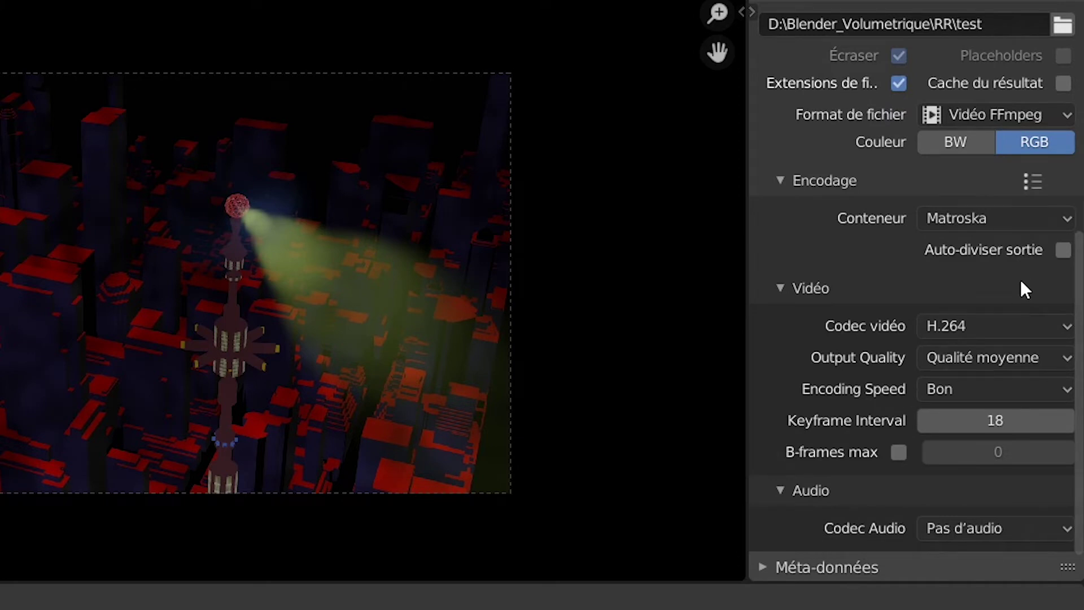
click(1066, 218)
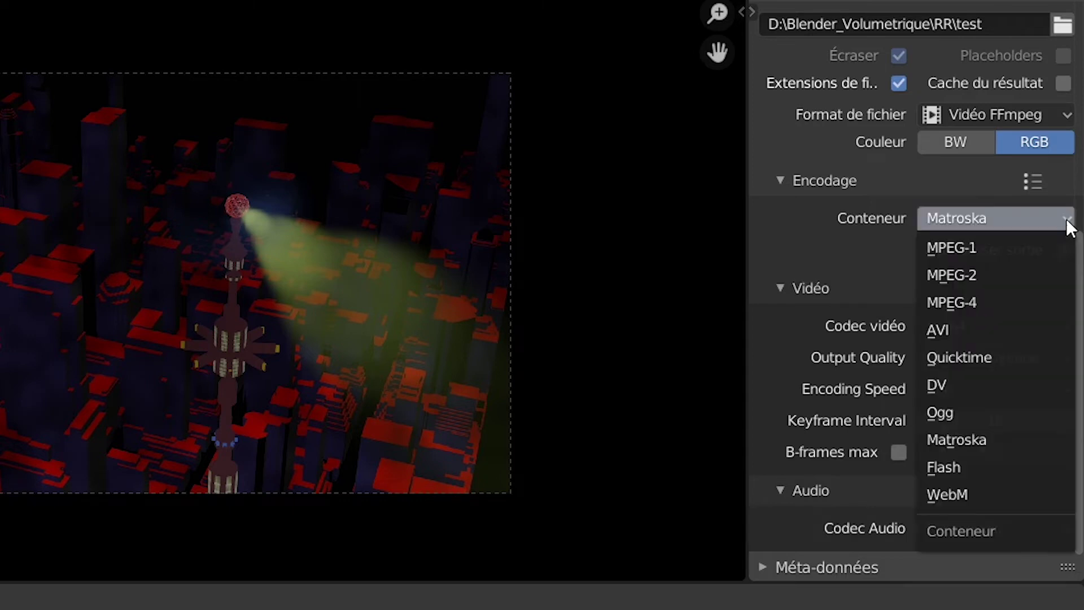
click(997, 305)
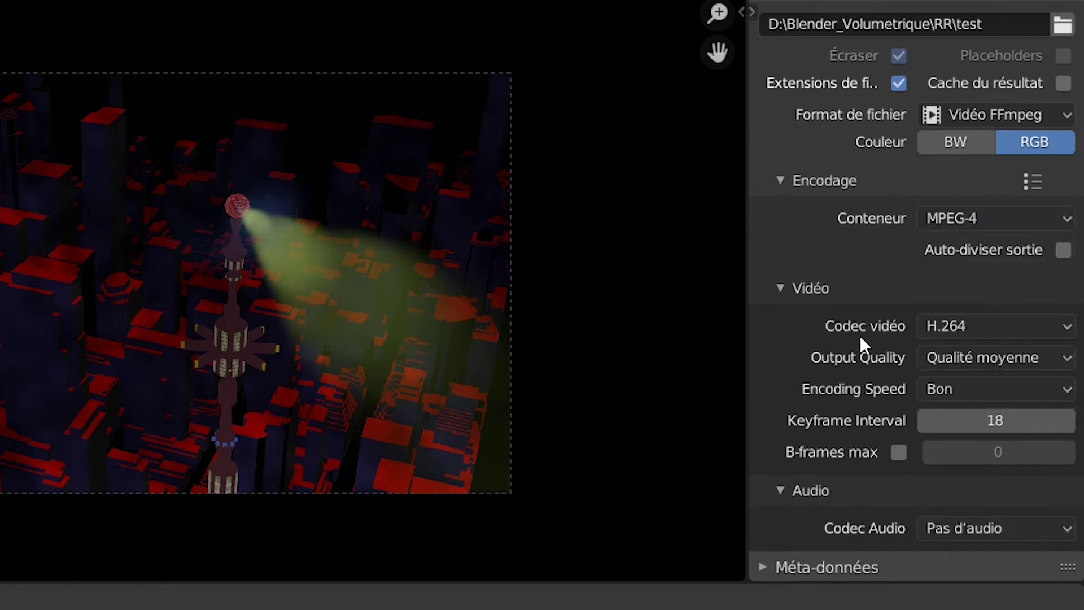
click(1037, 334)
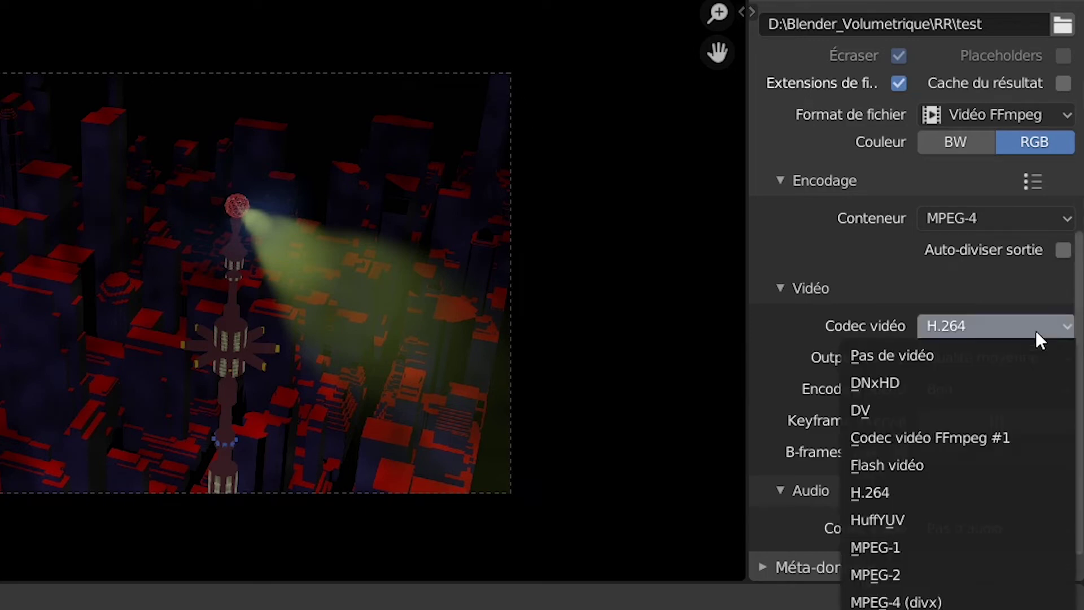
click(909, 493)
Set the audio codec to AAC, check the output settings and bring up the render commands
scroll(950, 396, down, 1)
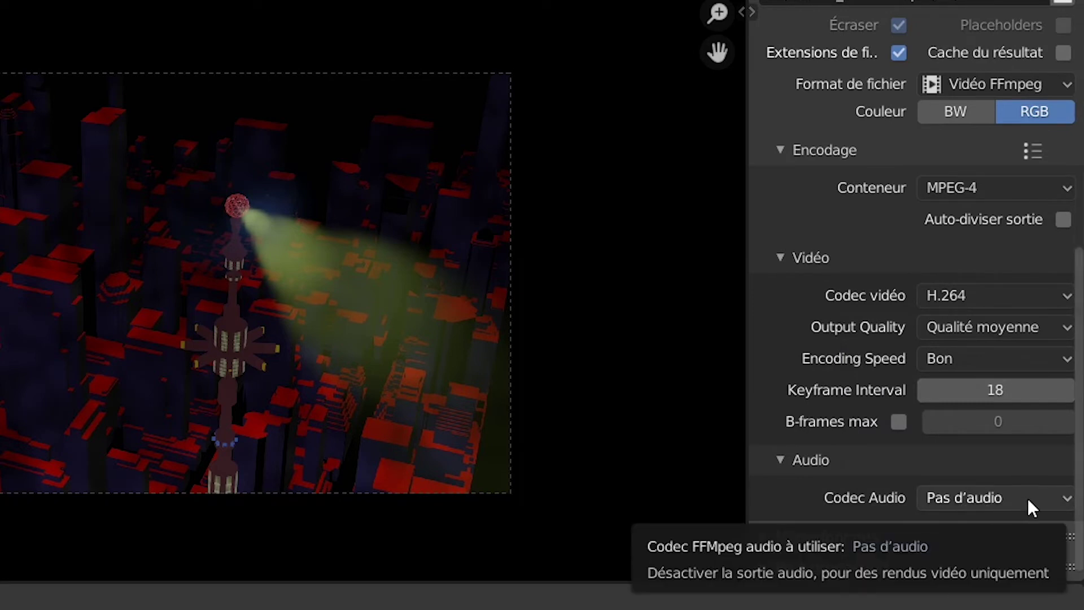
click(1064, 502)
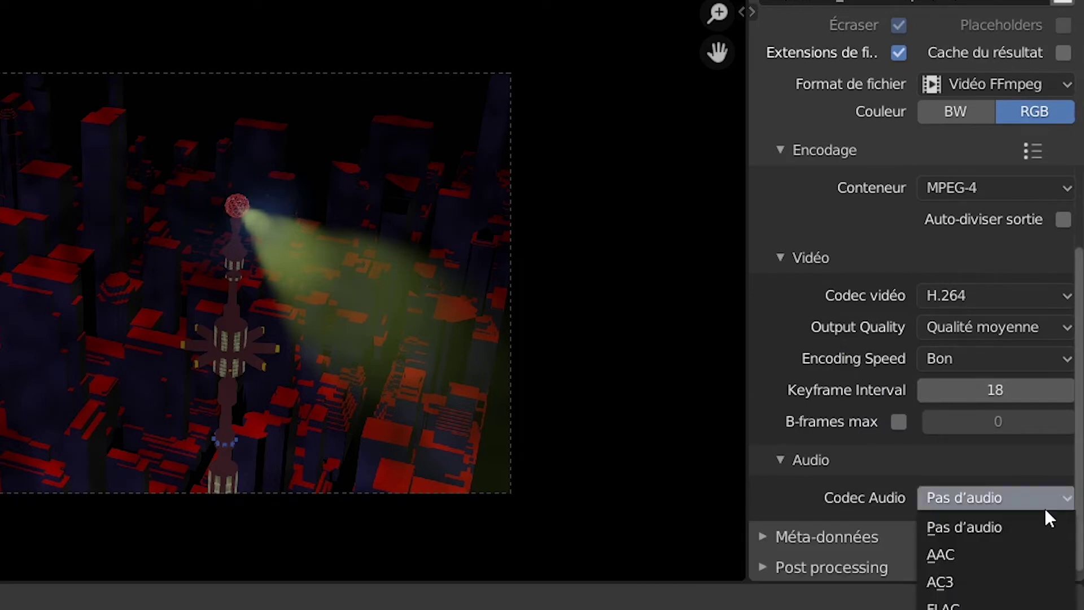
click(1008, 547)
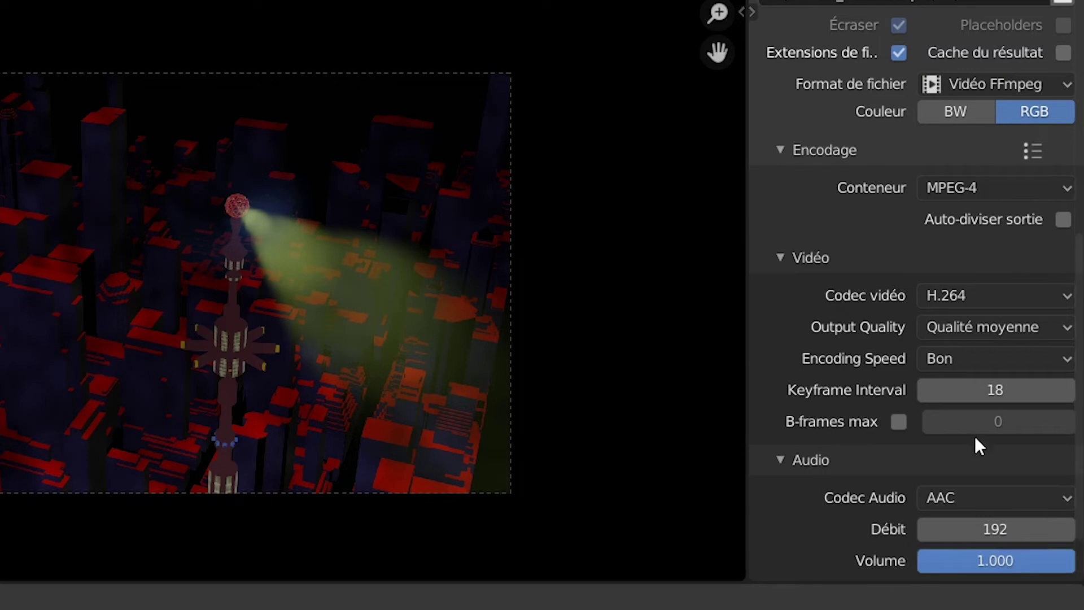
scroll(975, 437, down, 3)
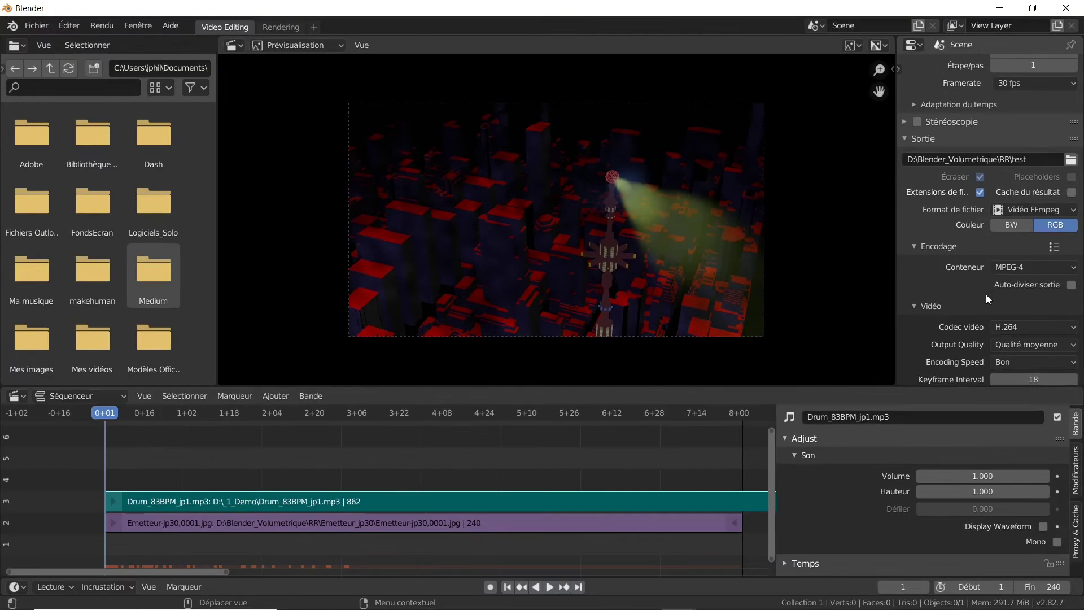
scroll(986, 294, up, 5)
scroll(986, 296, down, 10)
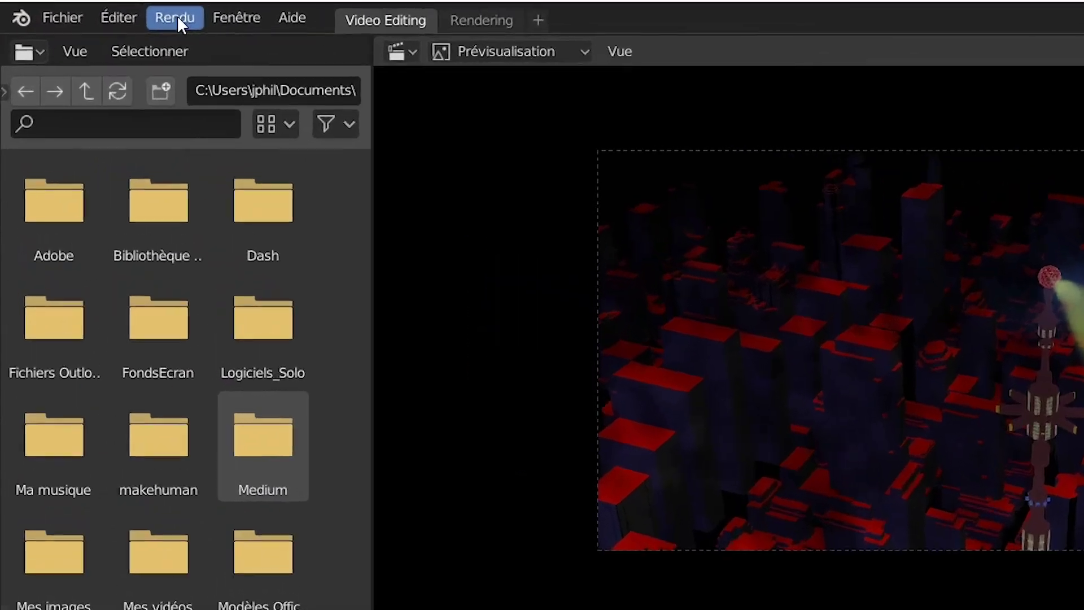
click(102, 25)
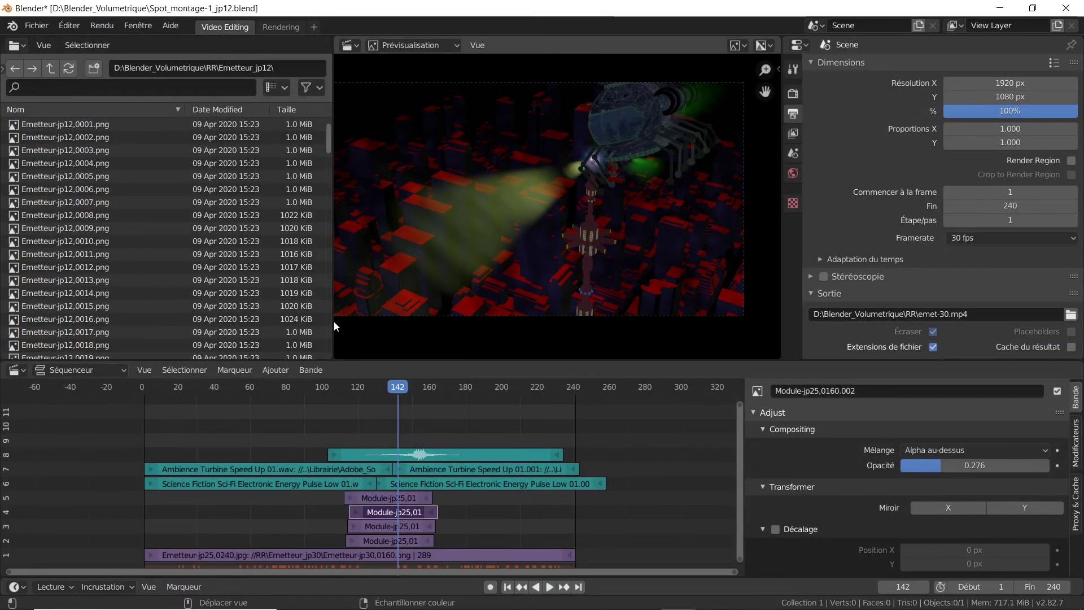
Enlarge the preview in the Spot_montage-1_jp12 project and play back the spaceship passage from frame 127
drag(332, 321, 210, 324)
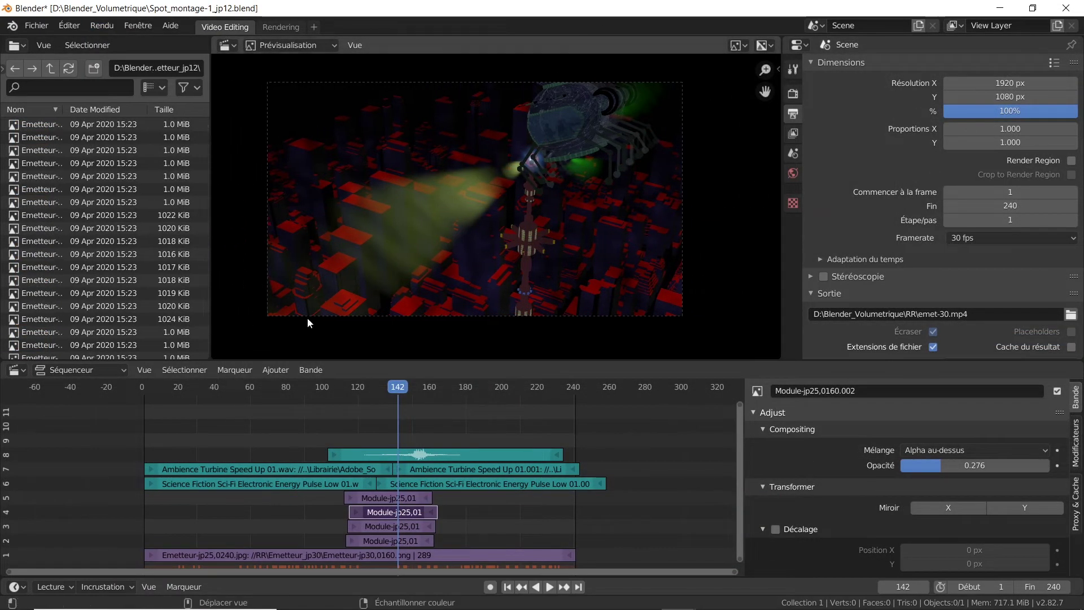
scroll(312, 316, up, 1)
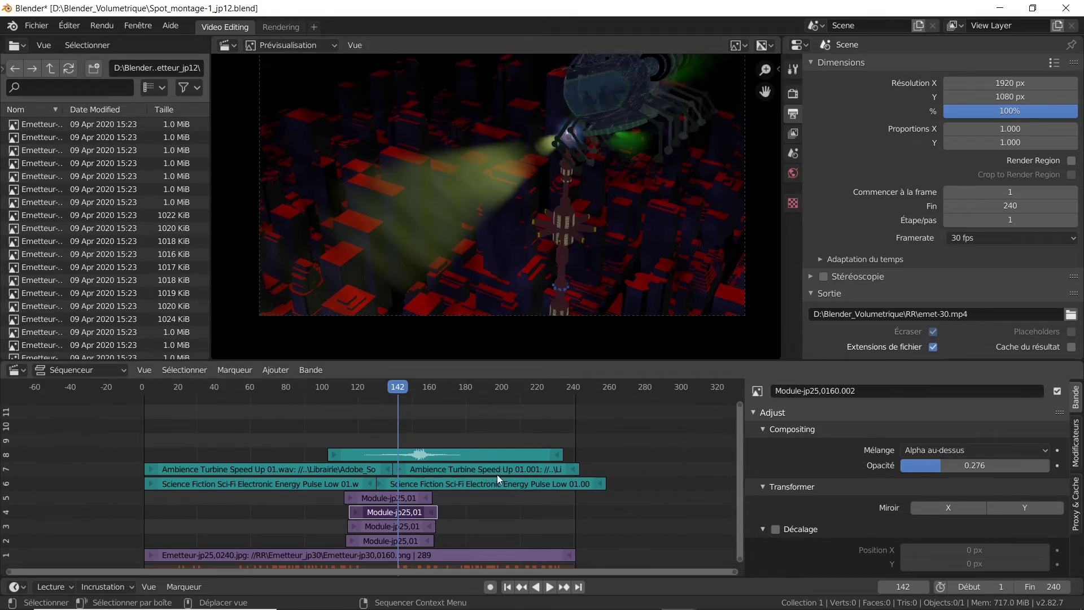
drag(398, 387, 370, 389)
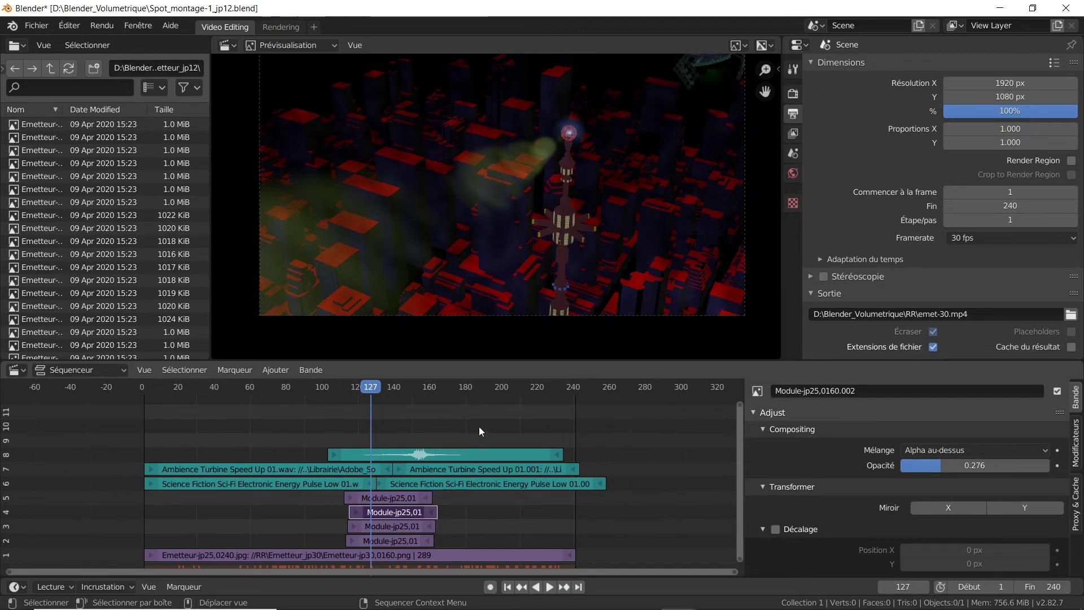
key(space)
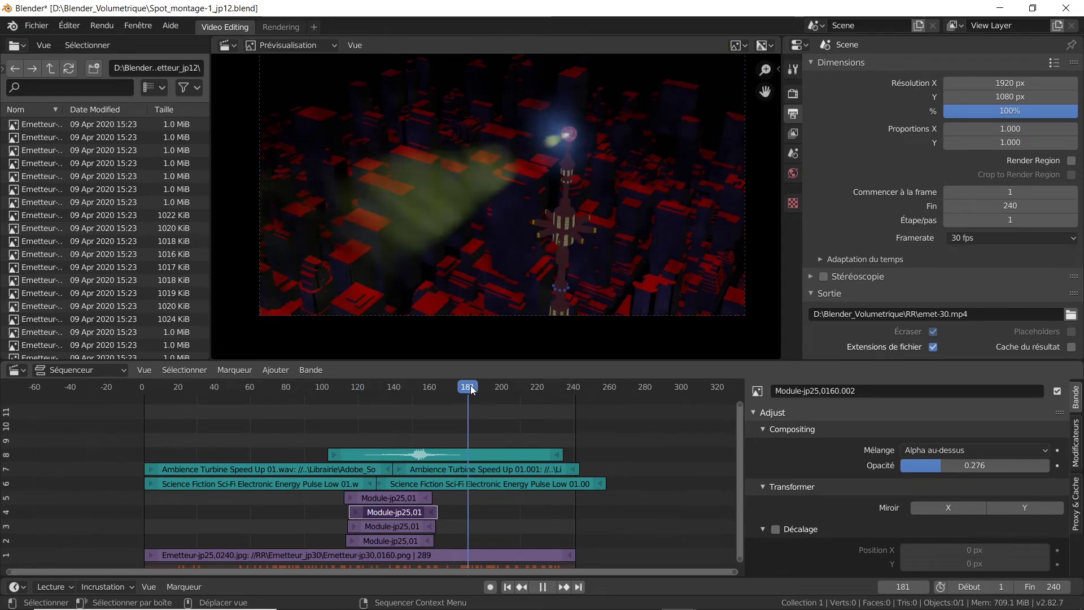
drag(413, 393, 418, 391)
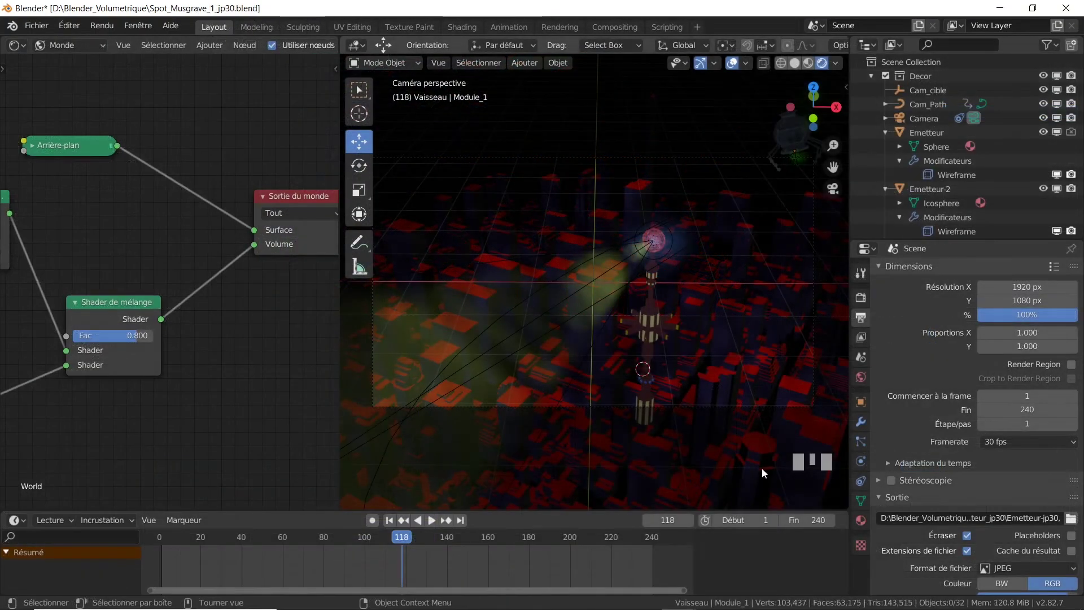
Scrub through the spaceship's flight in the Spot_Musgrave_1_jp30 scene, select the Camera and stop at frame 144
drag(400, 539, 464, 535)
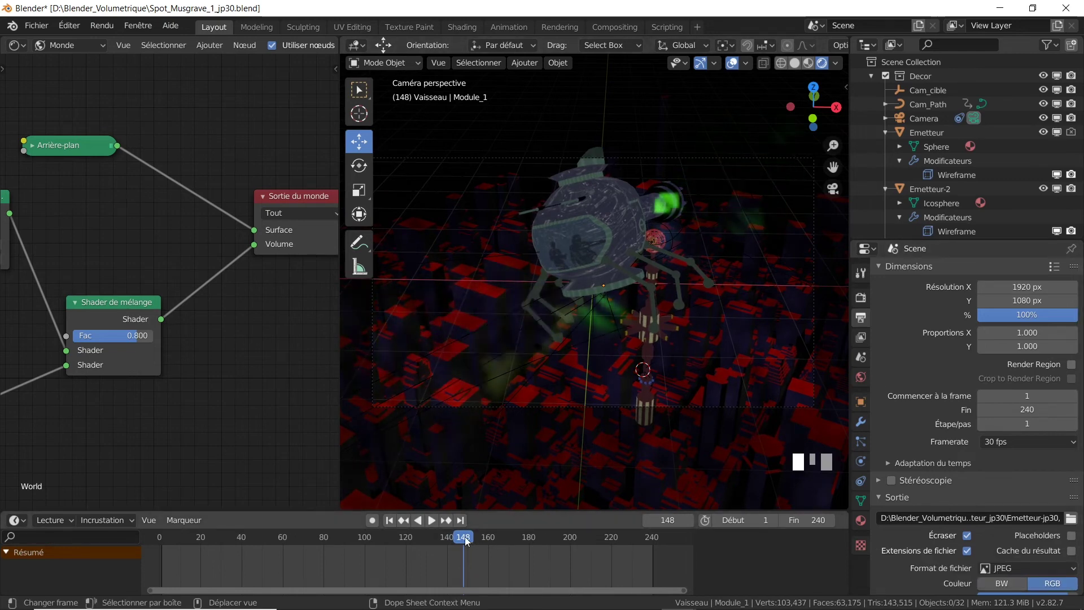
drag(469, 541, 398, 541)
click(899, 117)
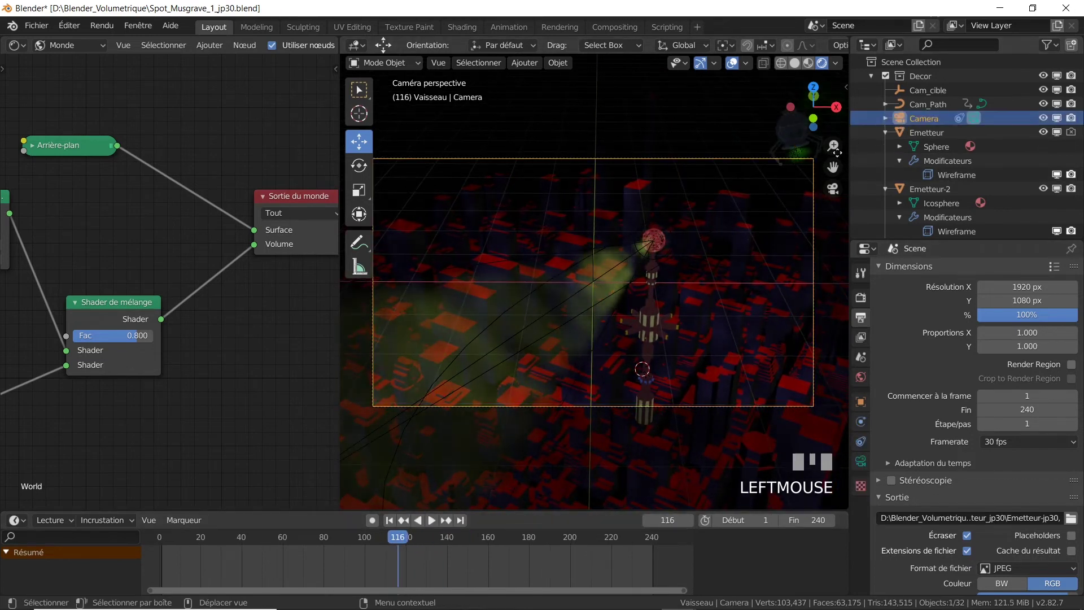
drag(398, 539, 454, 536)
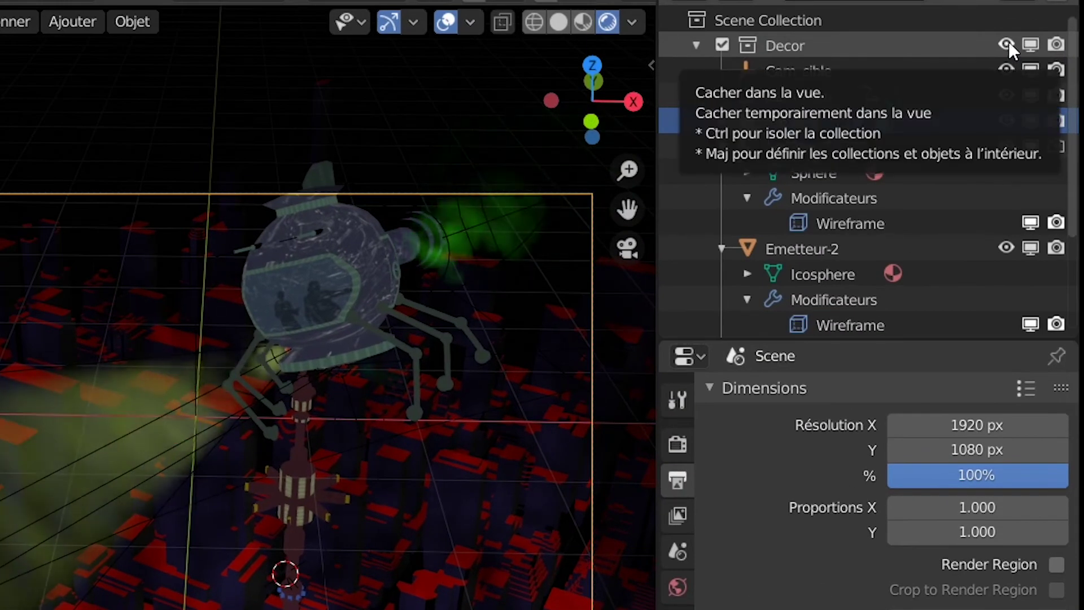
Hide the Decor collection from the viewport and renders, and cut the Mix Shader's link to the World Output's Volume input
click(1007, 44)
click(1056, 44)
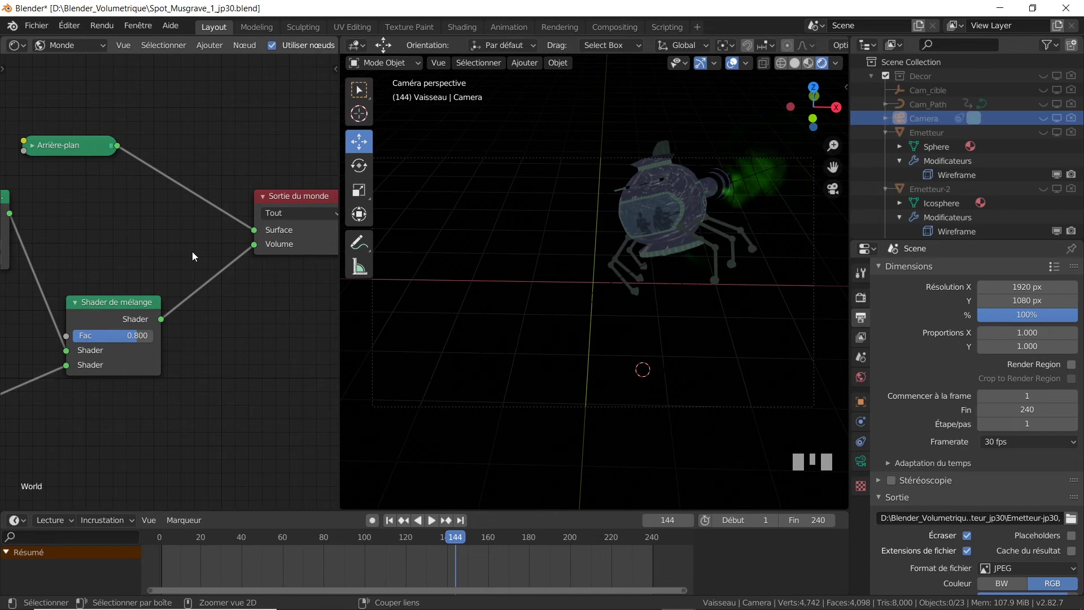
ctrl+right_drag(192, 252, 243, 324)
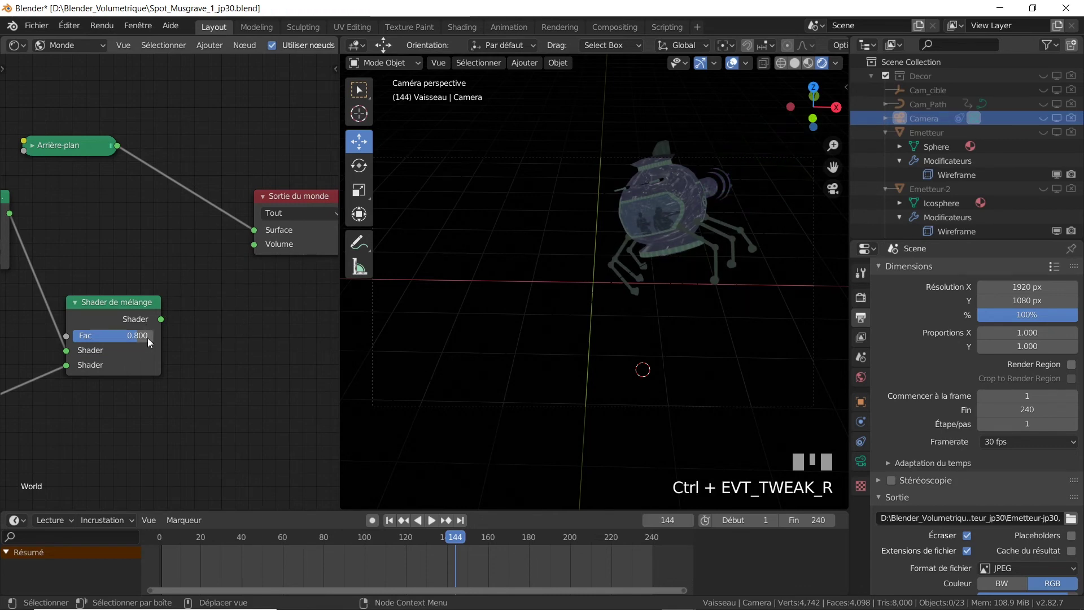
scroll(169, 351, down, 3)
shift+middle_drag(150, 380, 47, 395)
scroll(120, 334, up, 2)
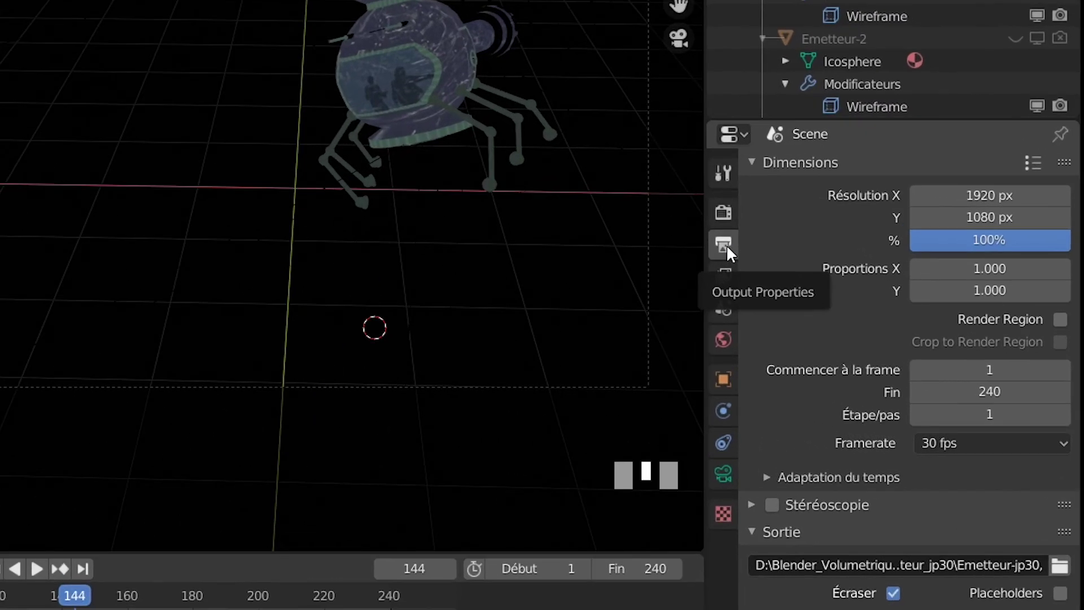
Enable a transparent film background in the scene's Eevee render settings
click(724, 213)
scroll(838, 412, down, 1)
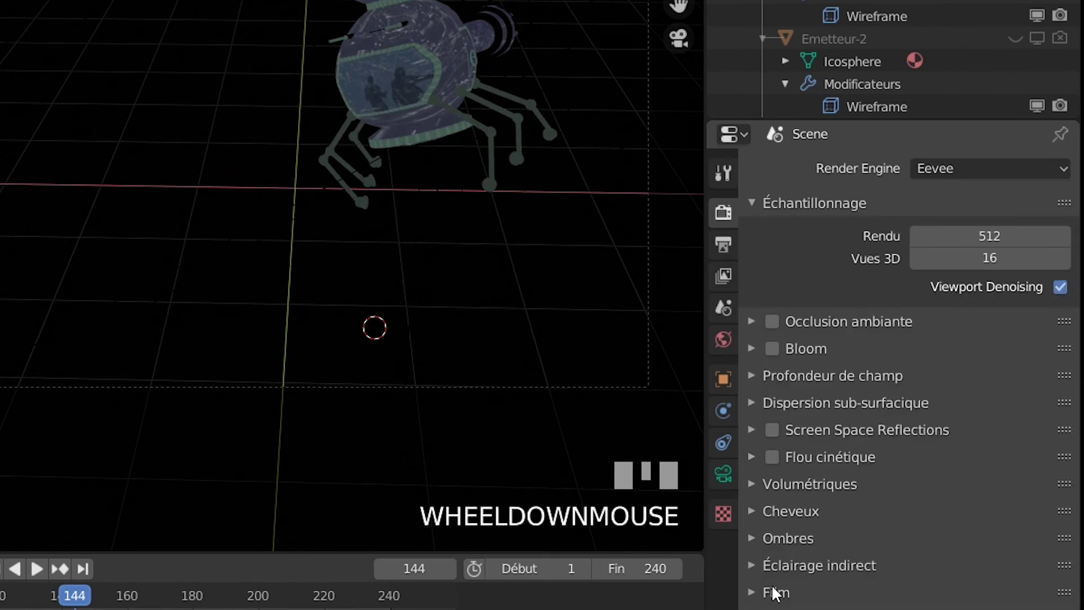
click(751, 593)
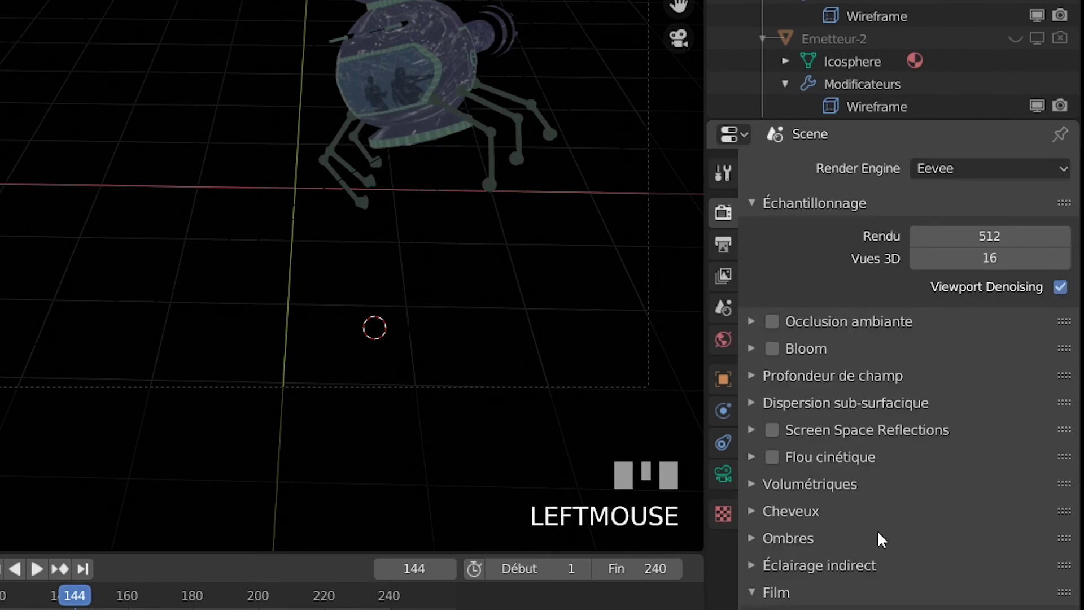
scroll(879, 534, down, 2)
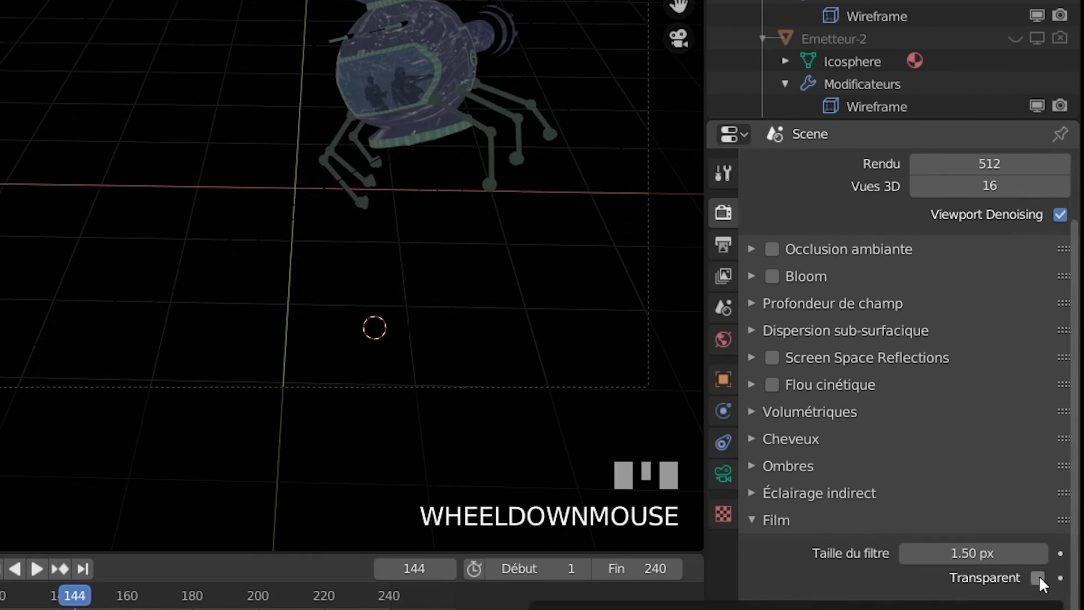
click(1039, 577)
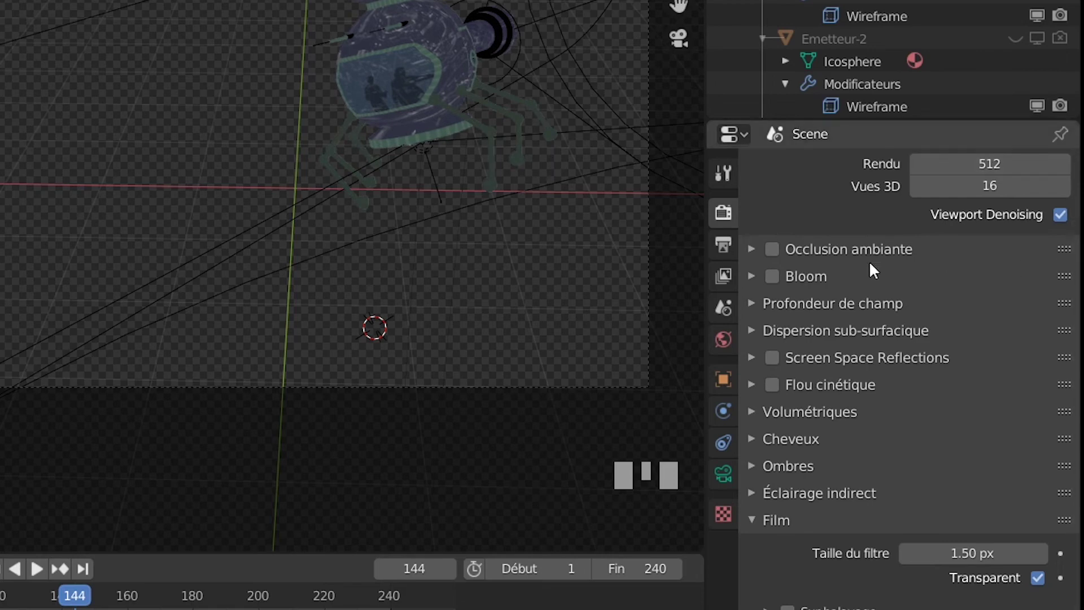
Set the output file format to PNG with RGBA colour
click(725, 246)
scroll(998, 348, down, 3)
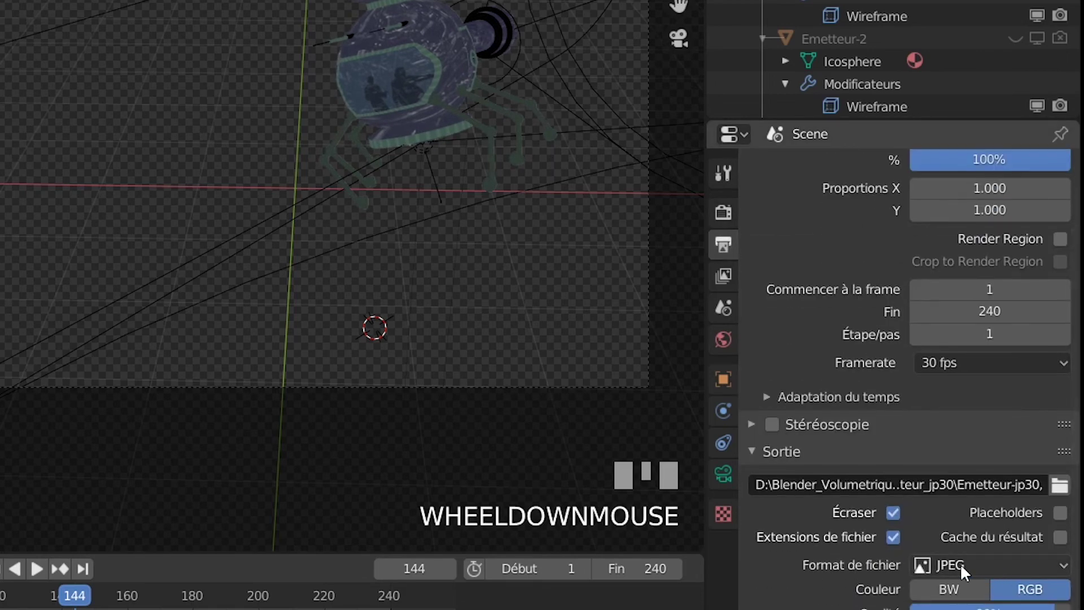
click(1003, 567)
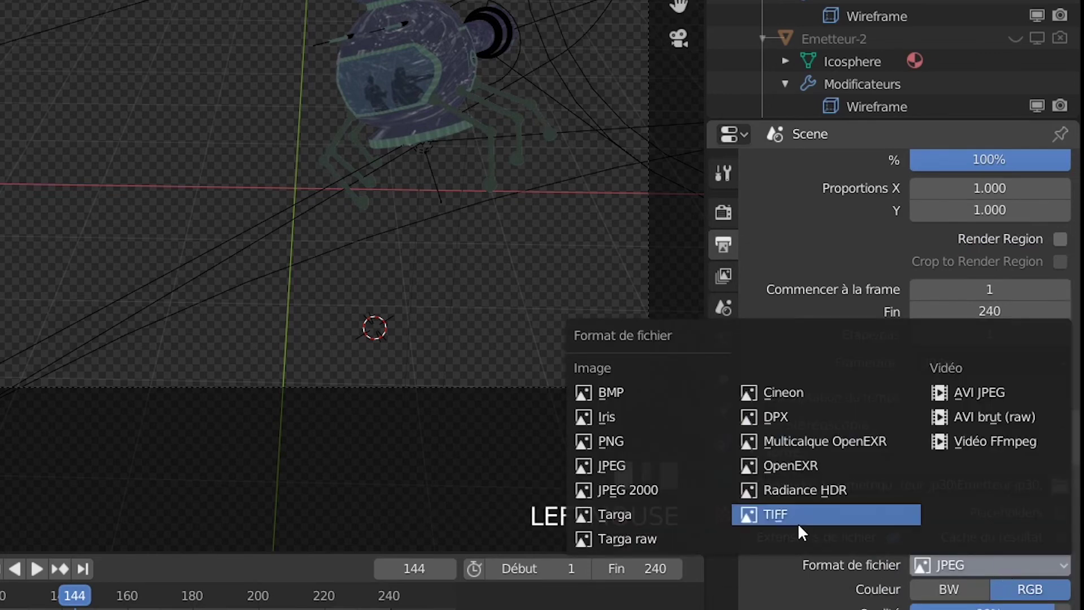
click(606, 436)
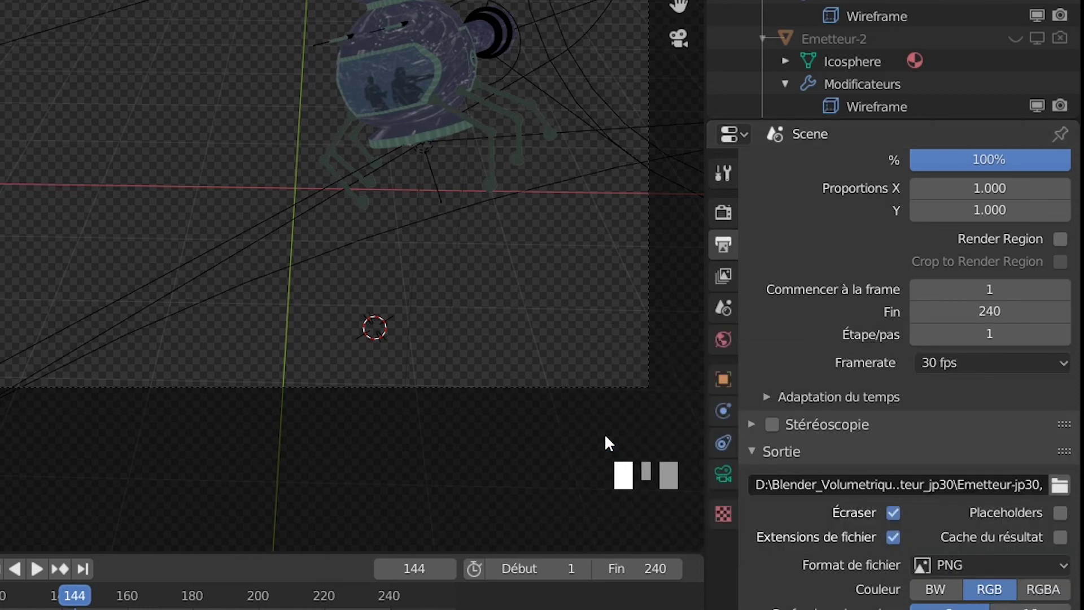
click(1055, 589)
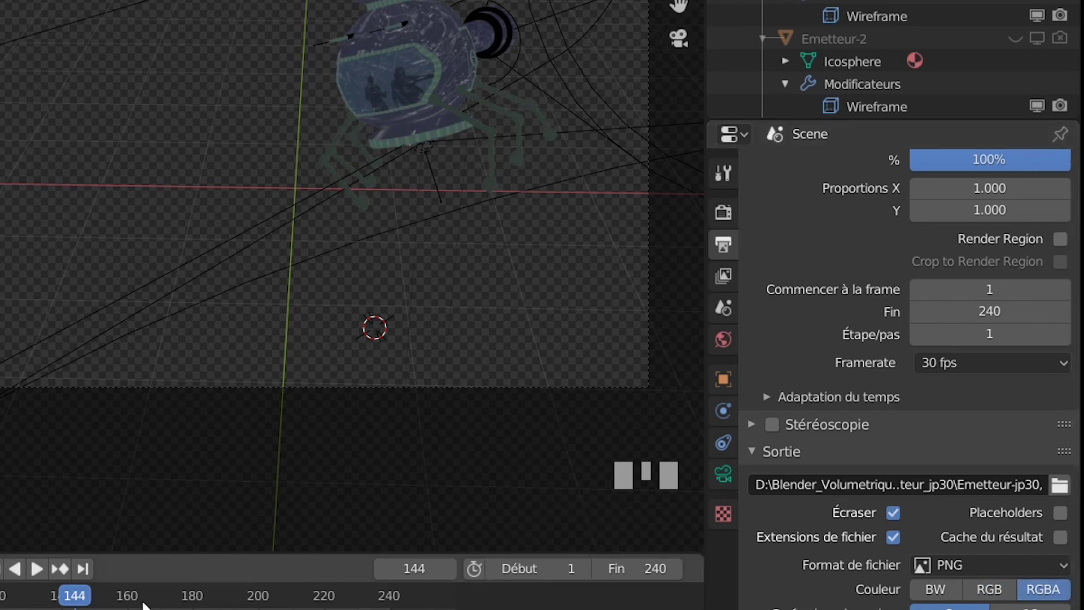
Find the spaceship's passage on the timeline and limit the render range to frames 116 through 160
drag(76, 593, 0, 605)
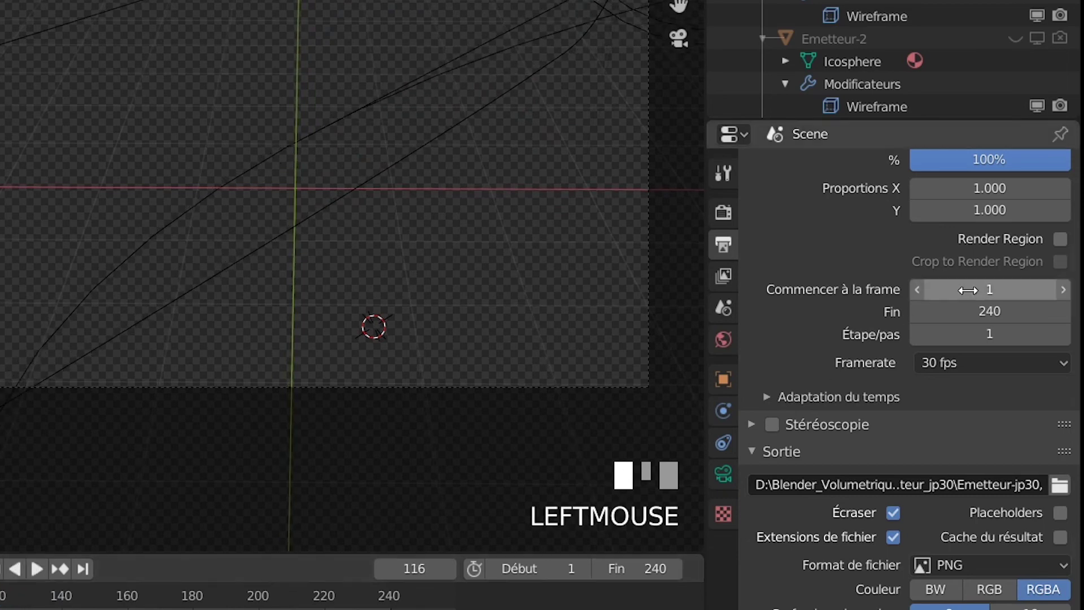
click(997, 292)
text(116)
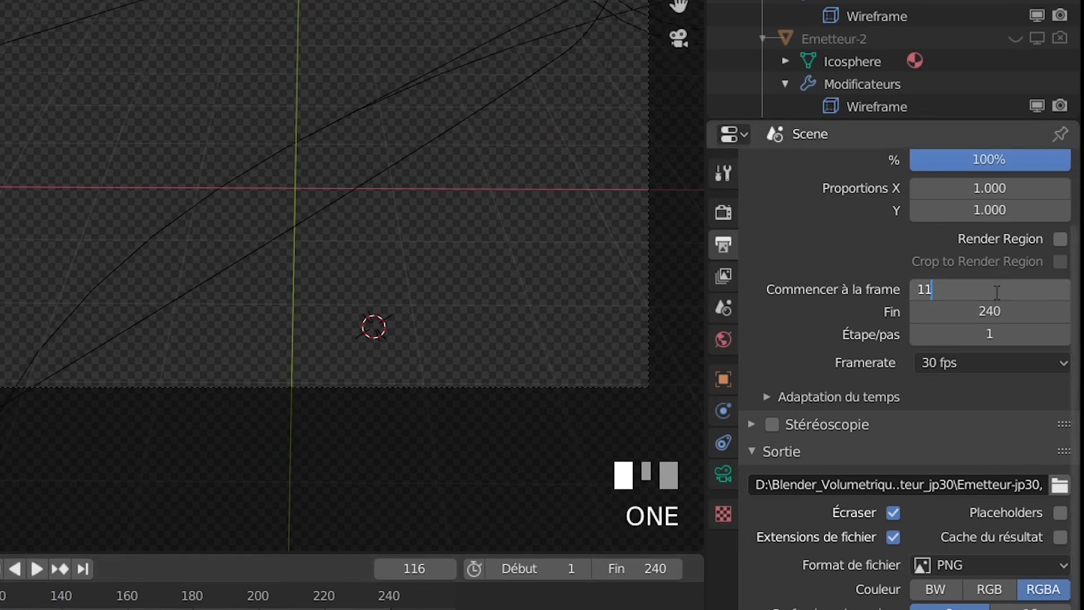
click(124, 595)
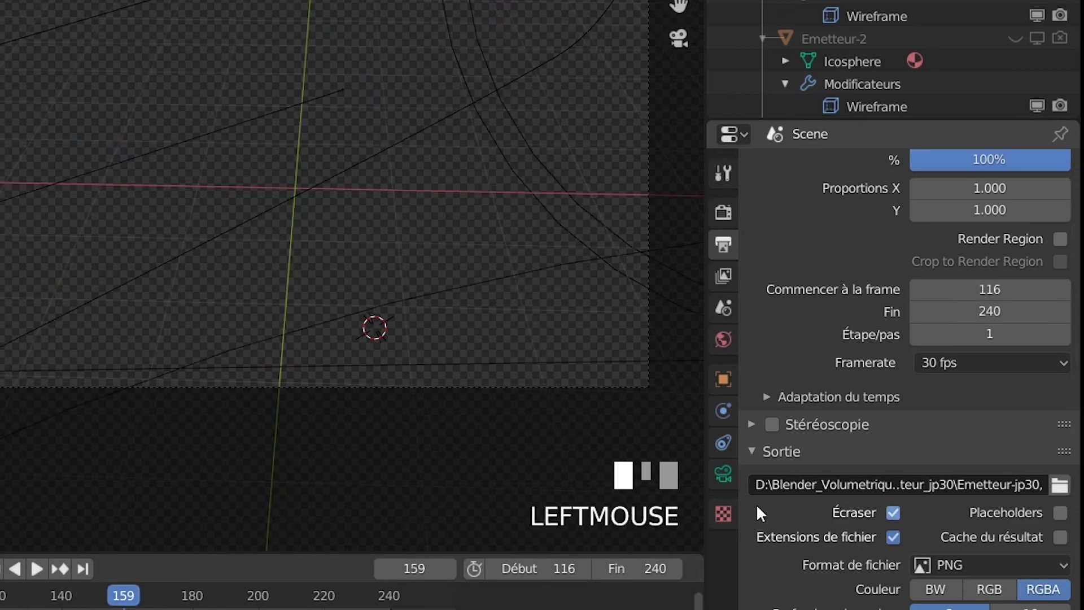
click(997, 314)
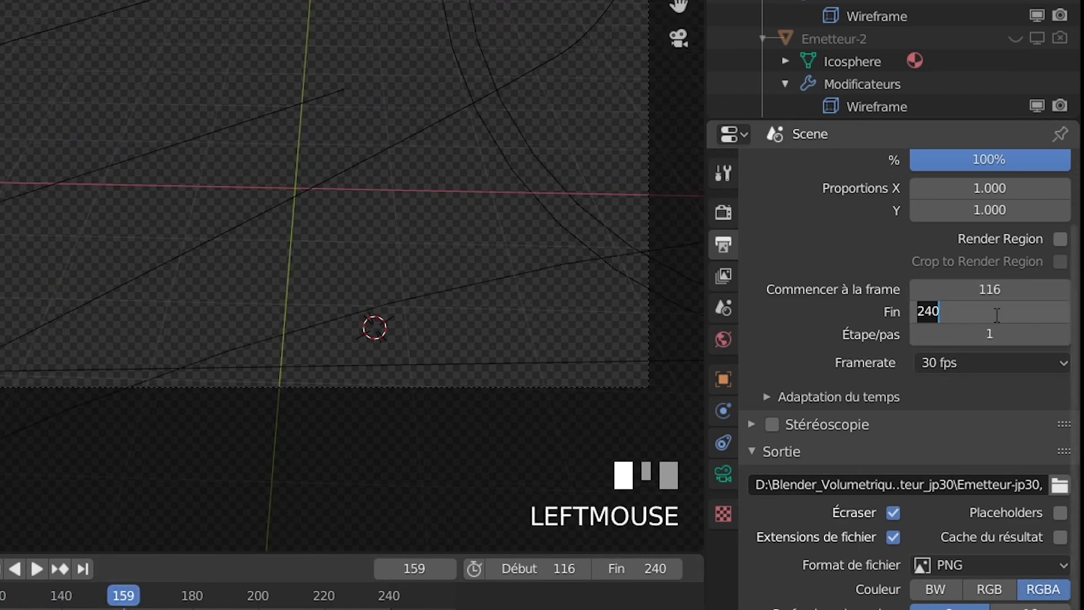
text(160)
key(Return)
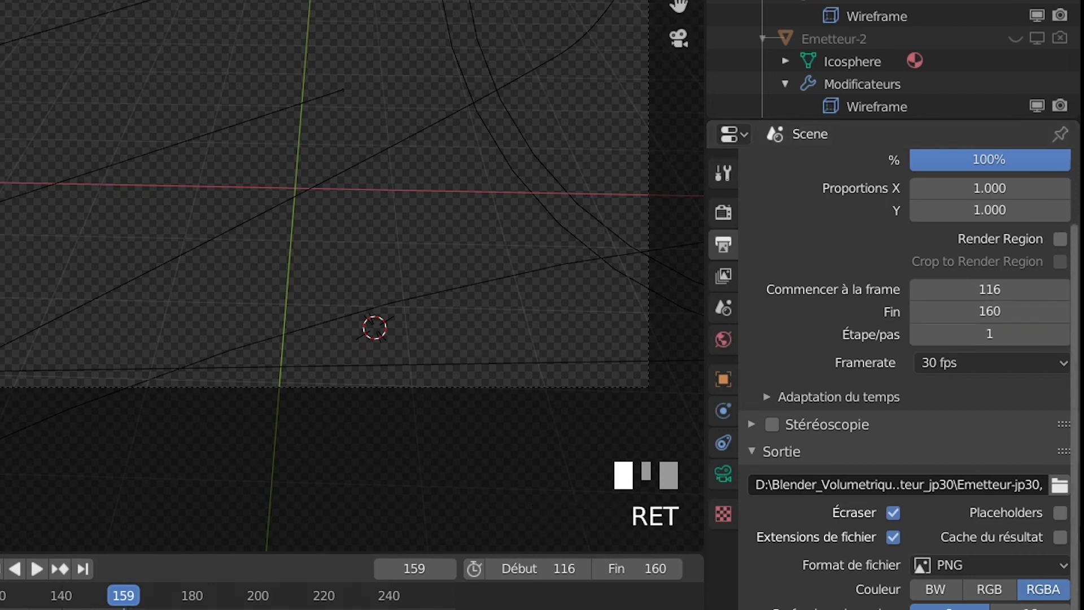
Replace the Emetteur-jp30 file name in the output path with Module and bring up the render commands
click(994, 480)
drag(955, 485, 1038, 485)
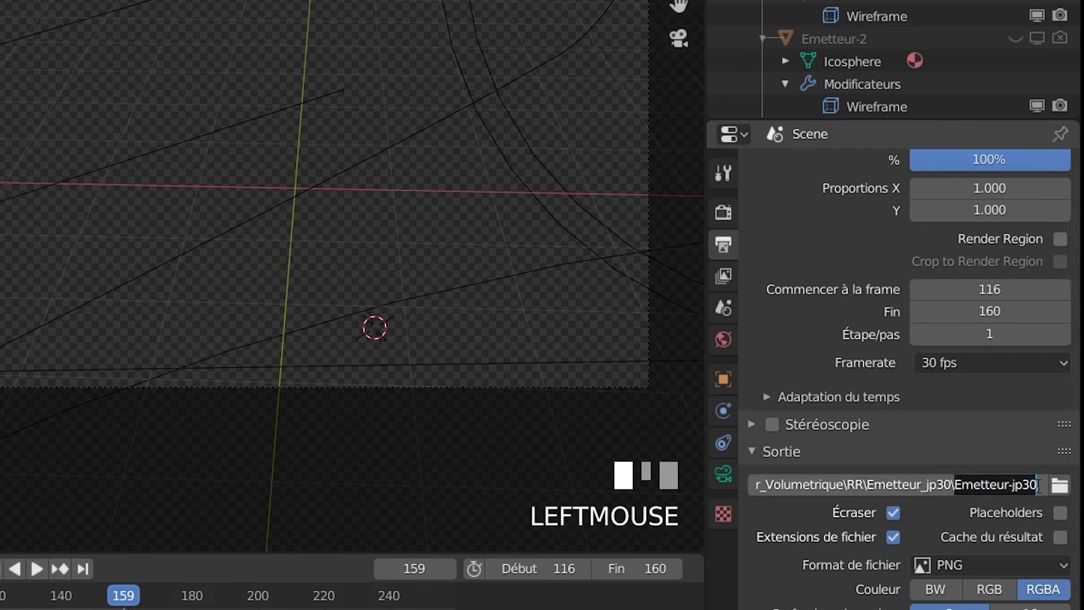
text(Module)
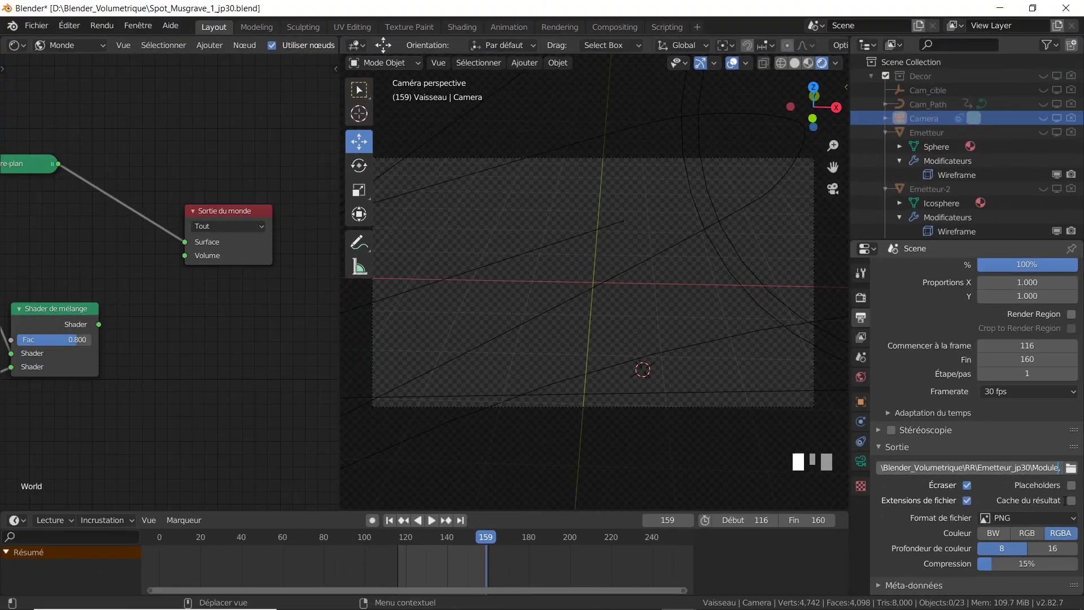
click(774, 572)
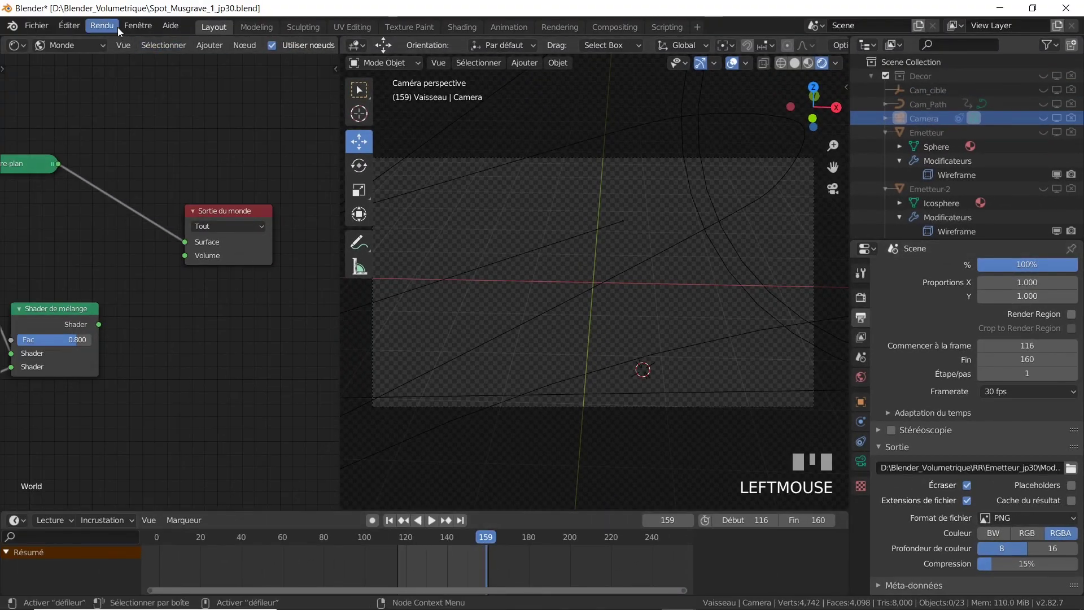
click(102, 28)
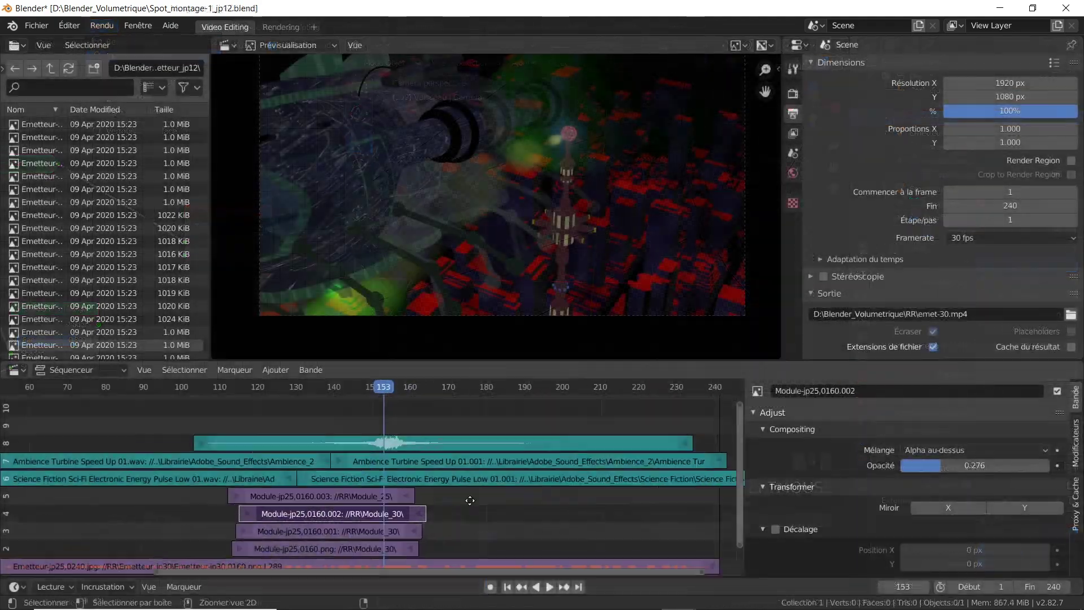
In the Spot_montage-1_jp12 project, zoom in on the Module image strips and mute the one on channel 5
ctrl+middle_drag(470, 500, 489, 501)
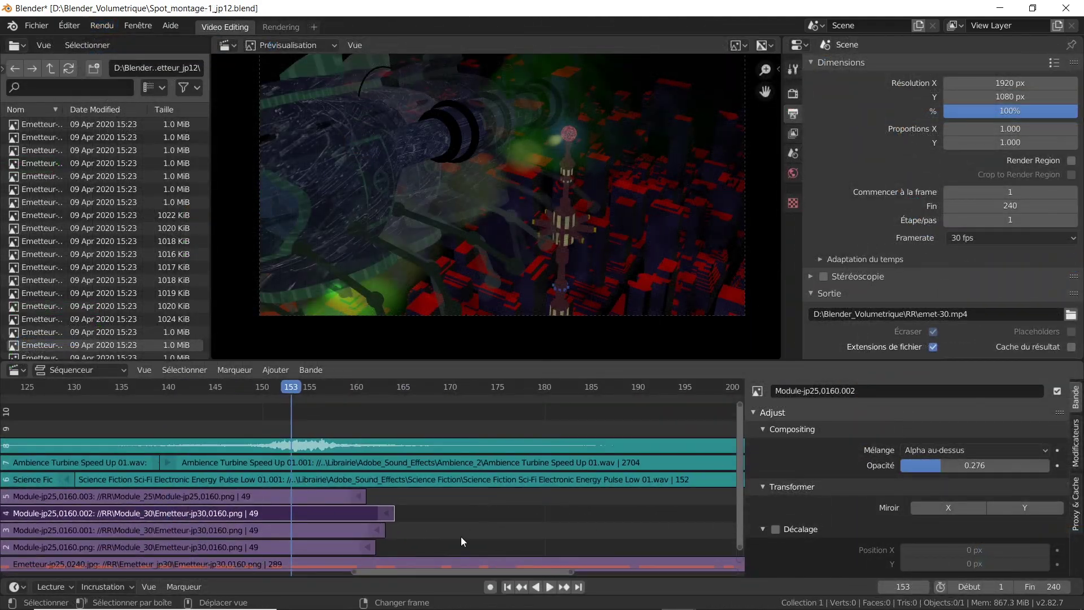
middle_drag(462, 540, 706, 423)
click(283, 534)
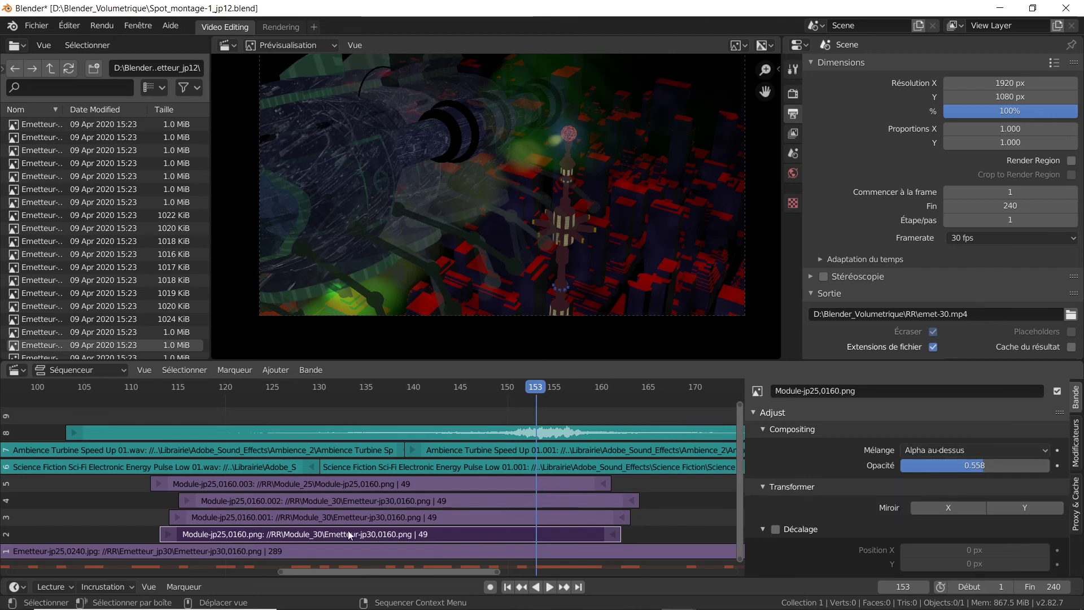
click(313, 488)
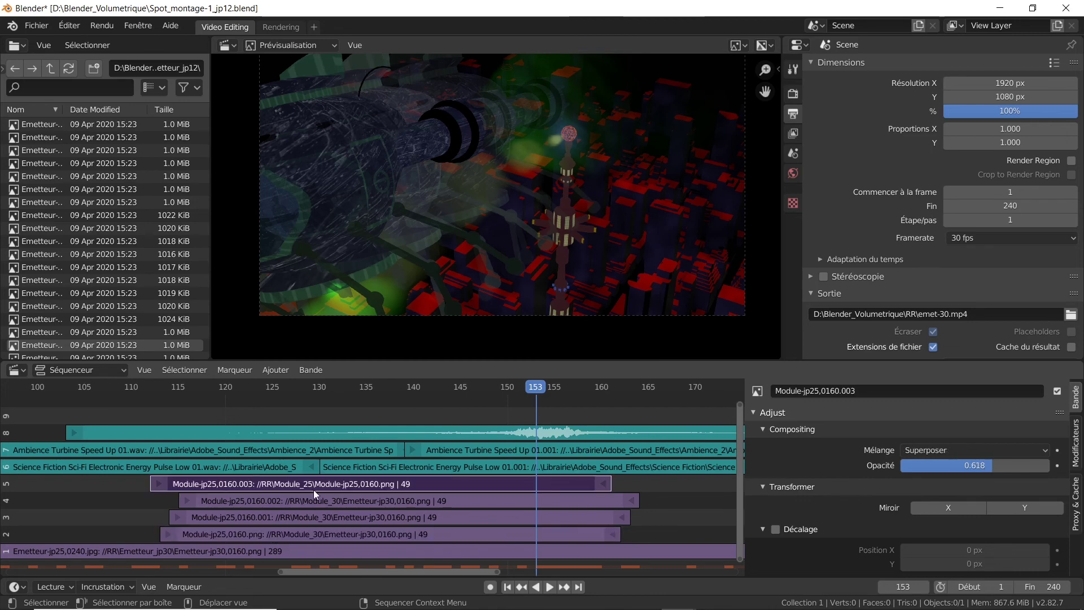
right_click(317, 489)
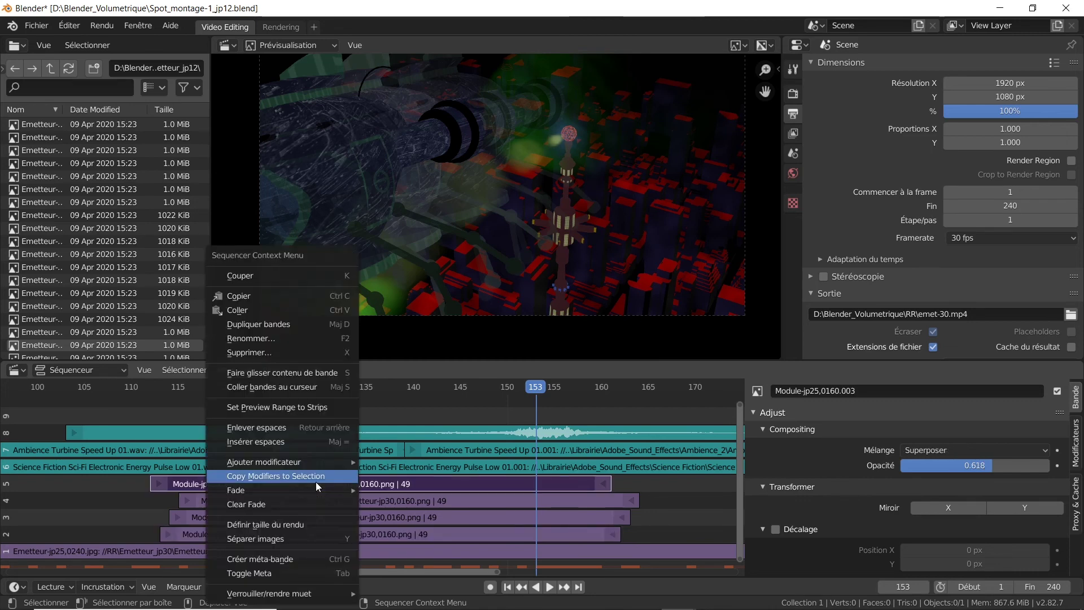
mouse_move(310, 594)
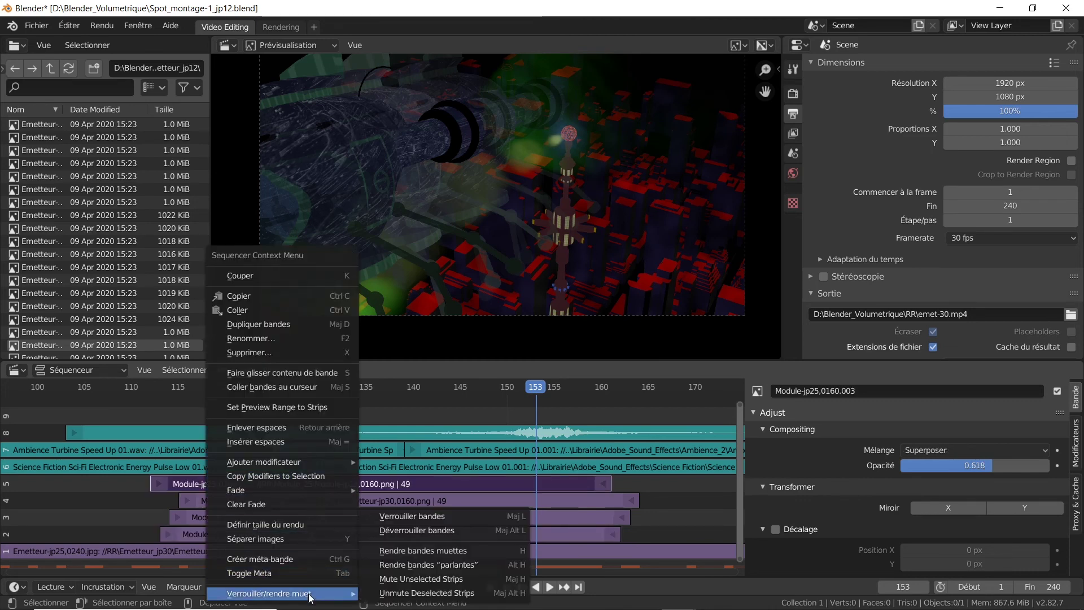
click(388, 551)
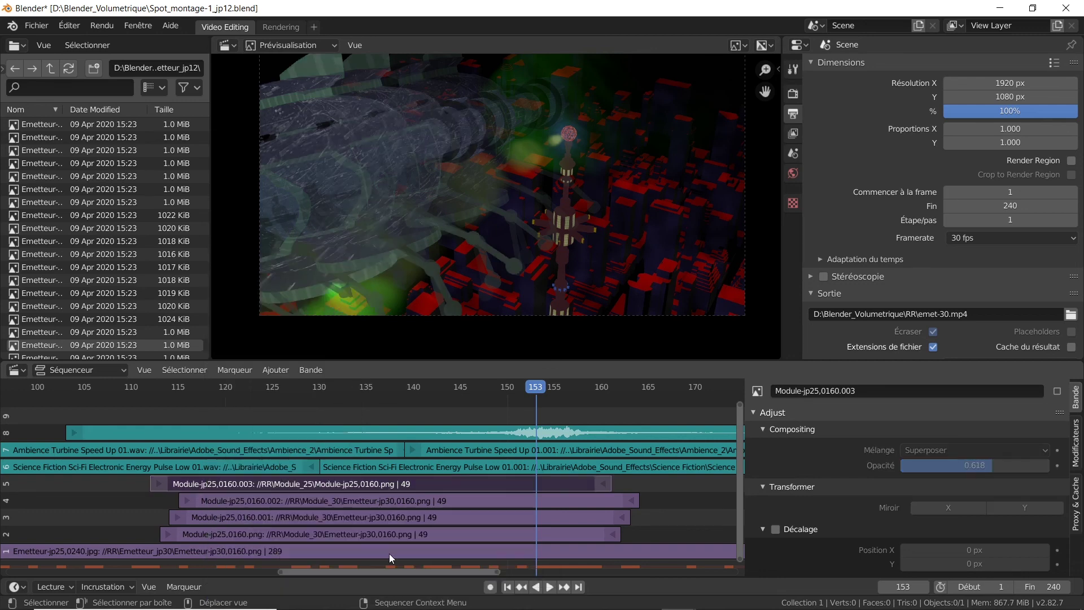
Mute the Module image strip on channel 4
right_click(341, 501)
mouse_move(341, 499)
click(454, 535)
click(368, 500)
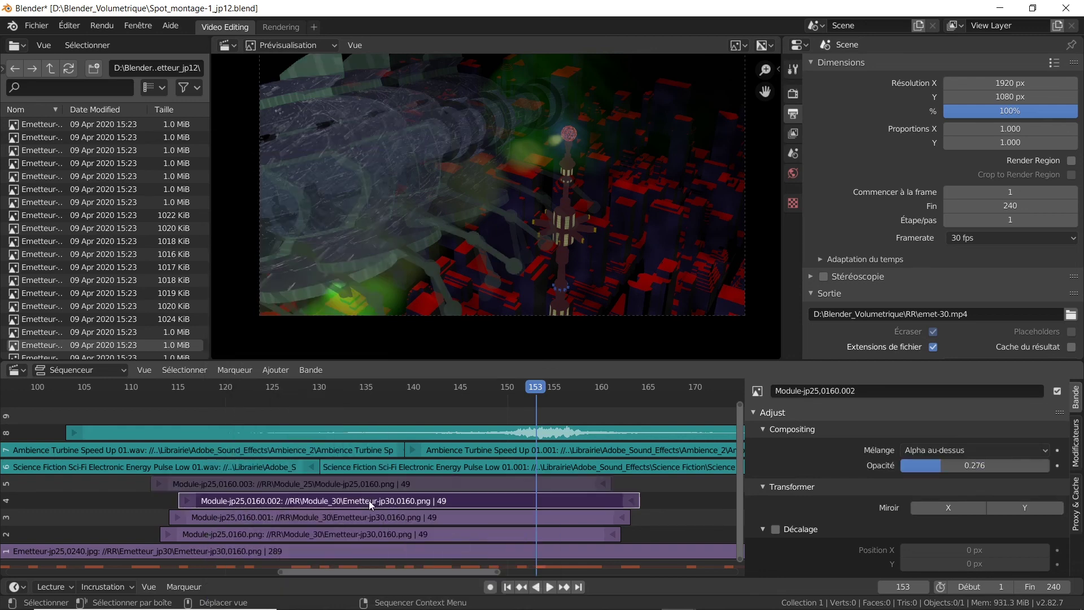
right_click(368, 501)
click(474, 533)
Mute the Module image strips on channels 3 and 2
click(368, 516)
right_click(370, 516)
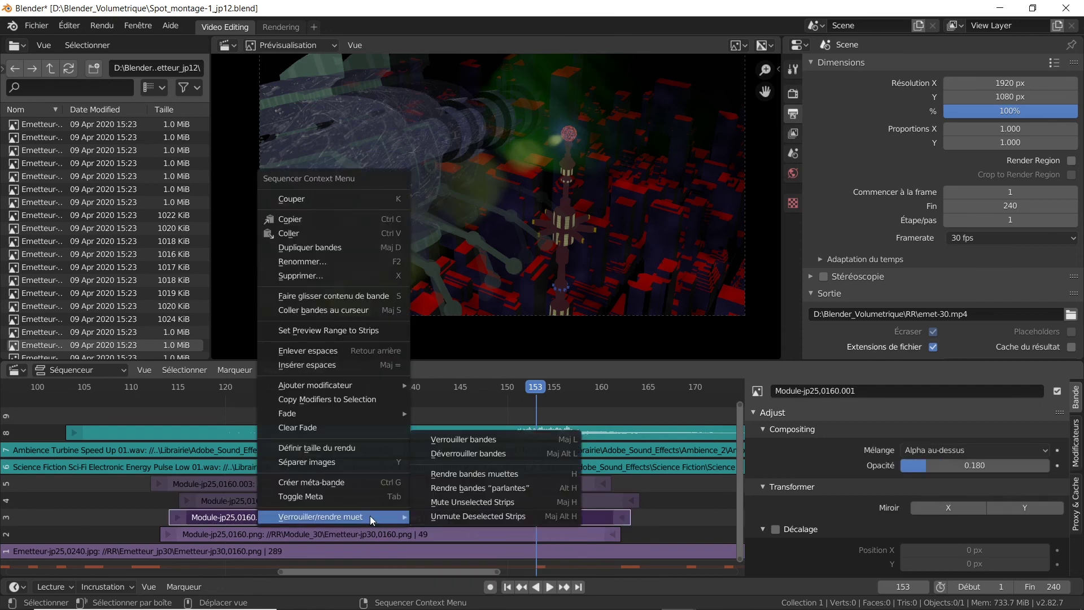
click(473, 474)
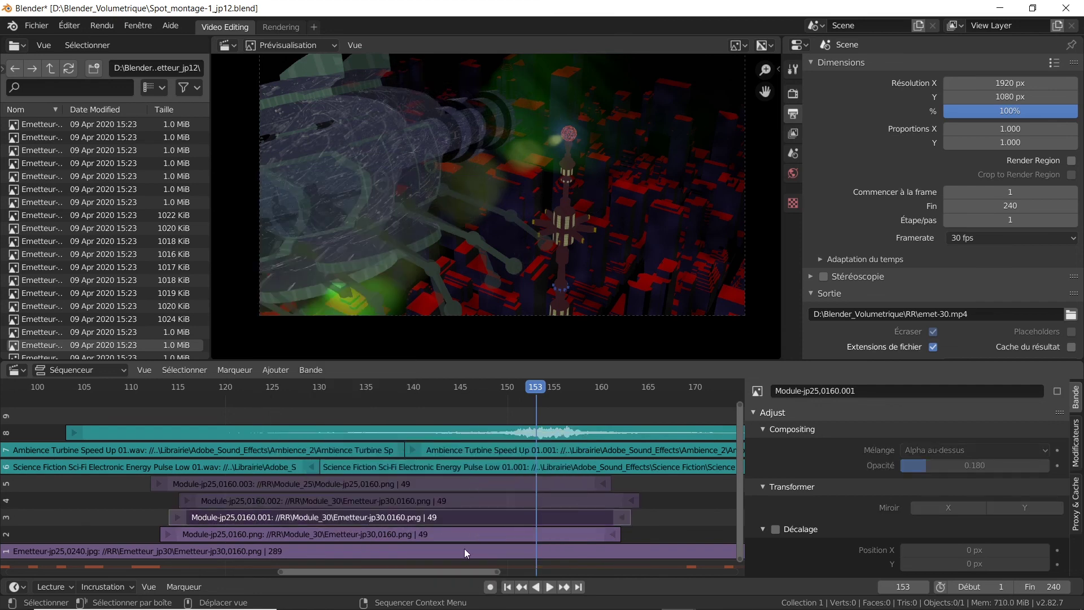
click(419, 535)
right_click(419, 535)
mouse_move(419, 536)
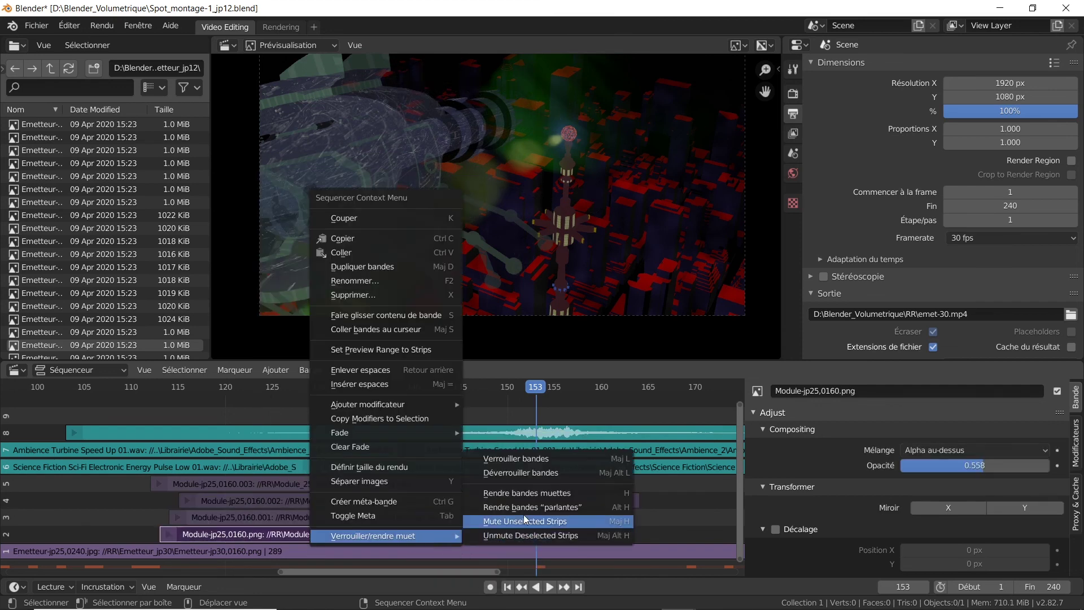
click(520, 496)
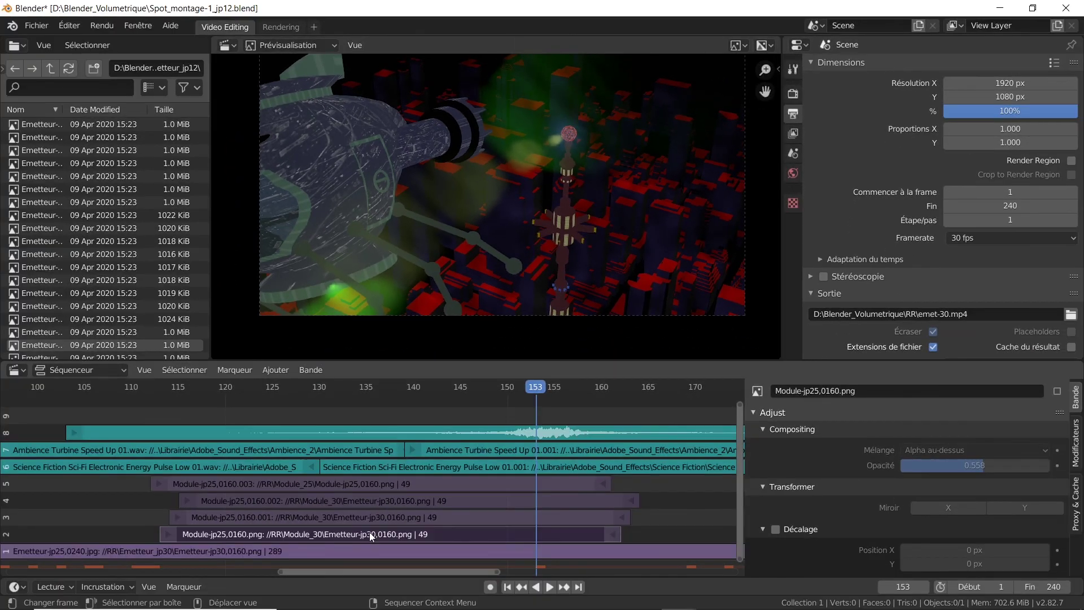
Unmute the Module image strips on channels 2 and 3
right_click(369, 532)
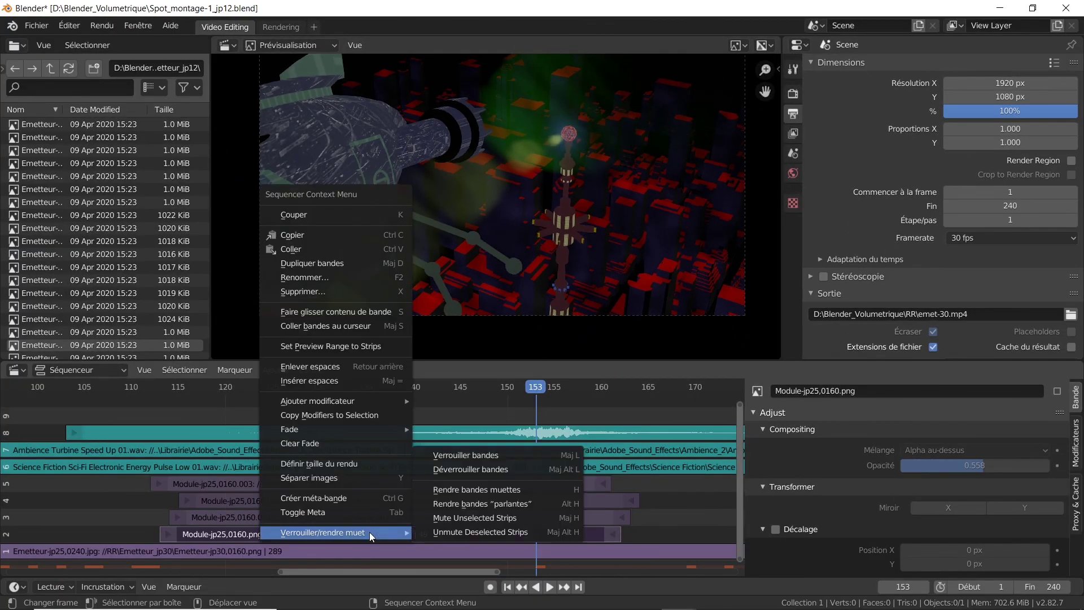
click(483, 502)
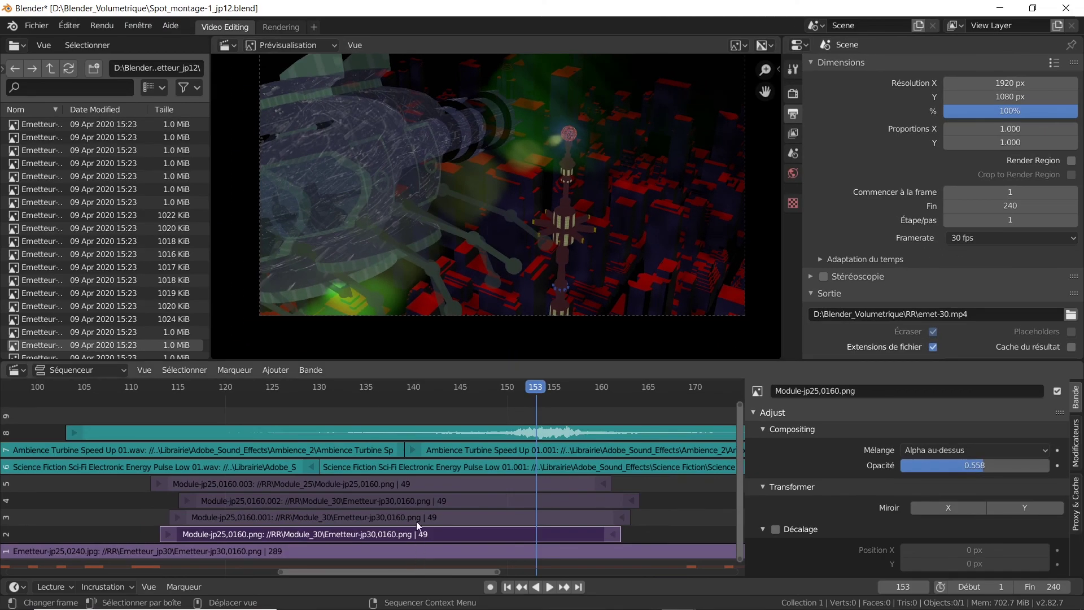
click(250, 521)
right_click(273, 517)
mouse_move(273, 518)
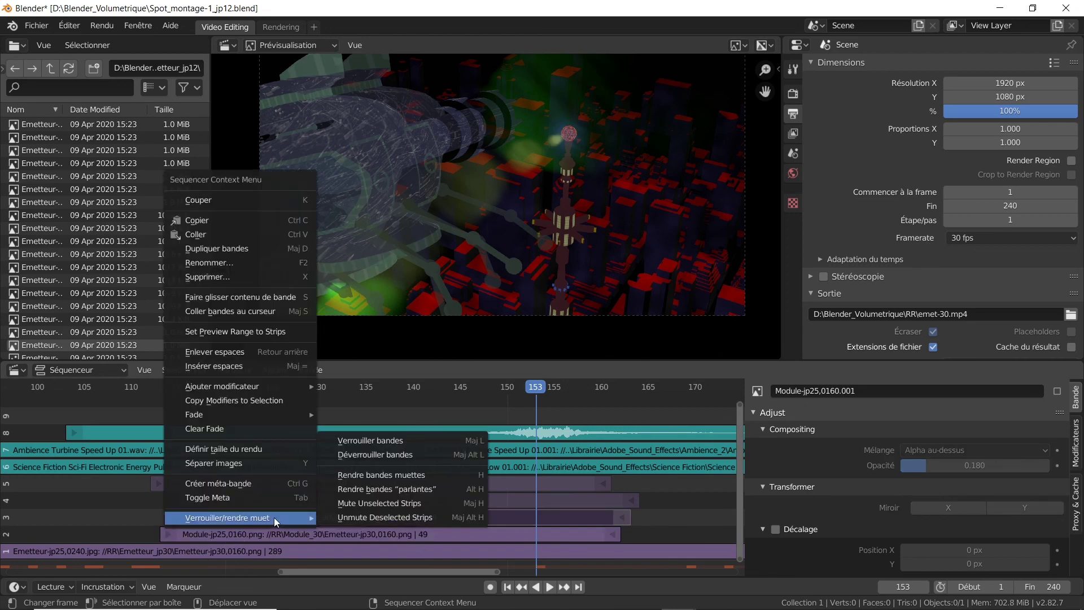
click(405, 484)
Unmute the Module image strips on channels 4 and 5
click(387, 503)
right_click(387, 503)
mouse_move(388, 503)
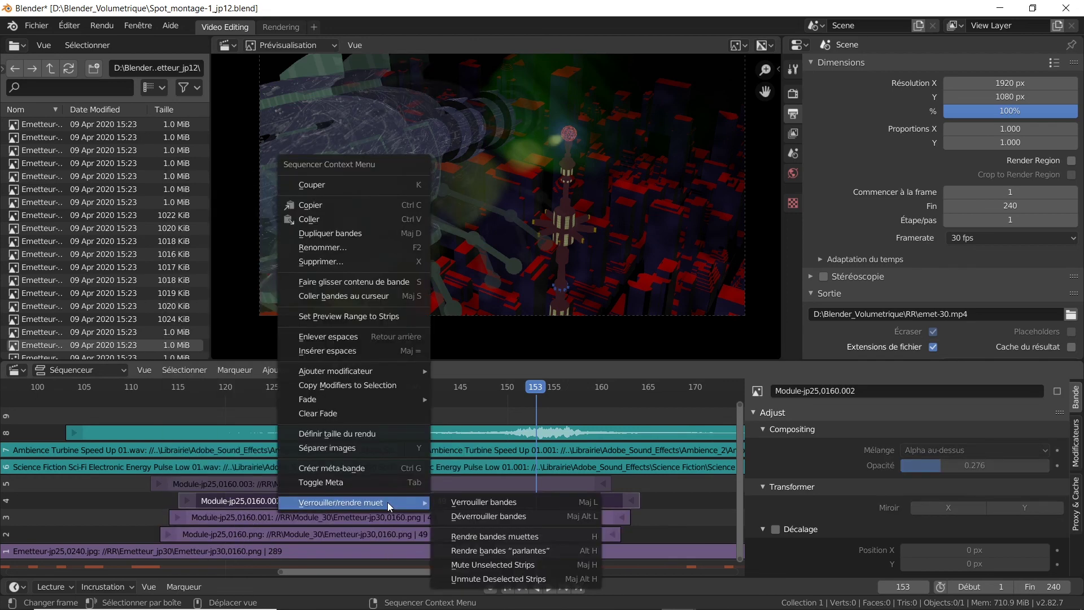
click(521, 551)
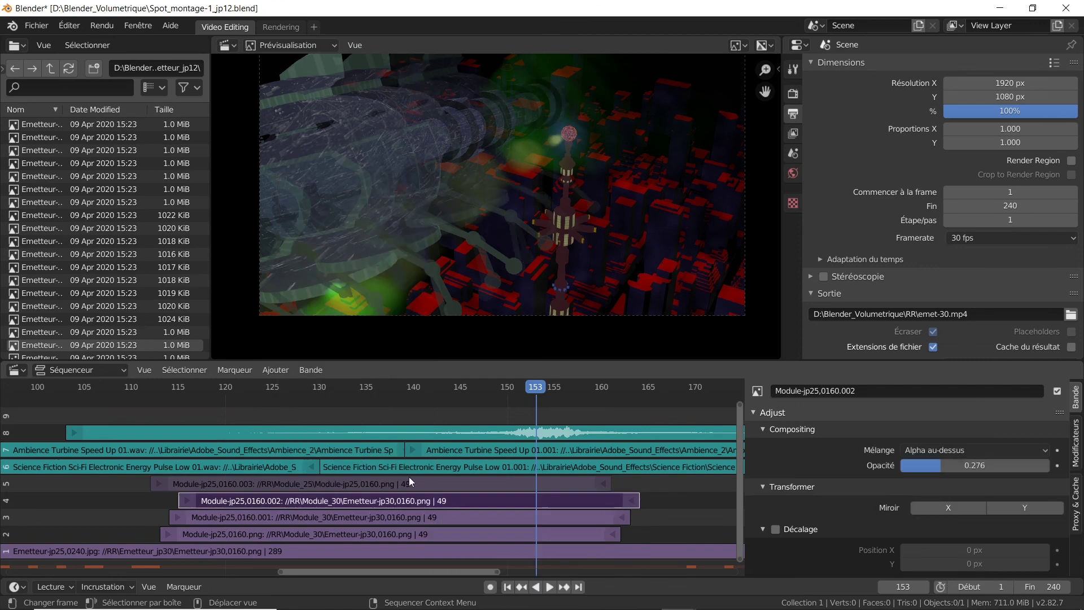
click(412, 483)
right_click(413, 483)
mouse_move(412, 483)
click(537, 530)
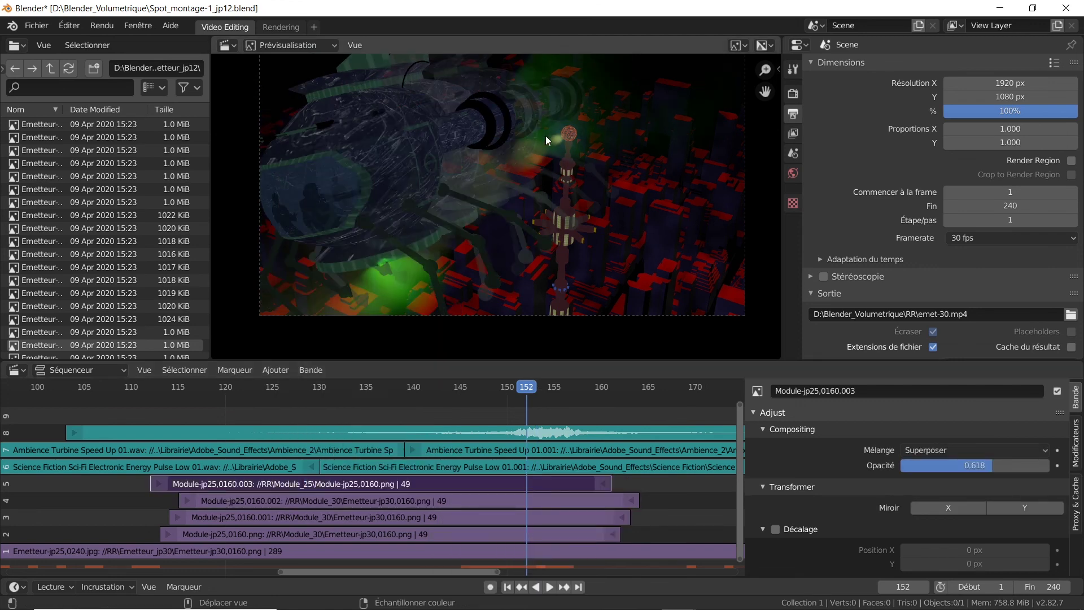
Examine the blend mode and opacity of the Module image strips on channels 4, 3 and 2
click(572, 501)
click(564, 519)
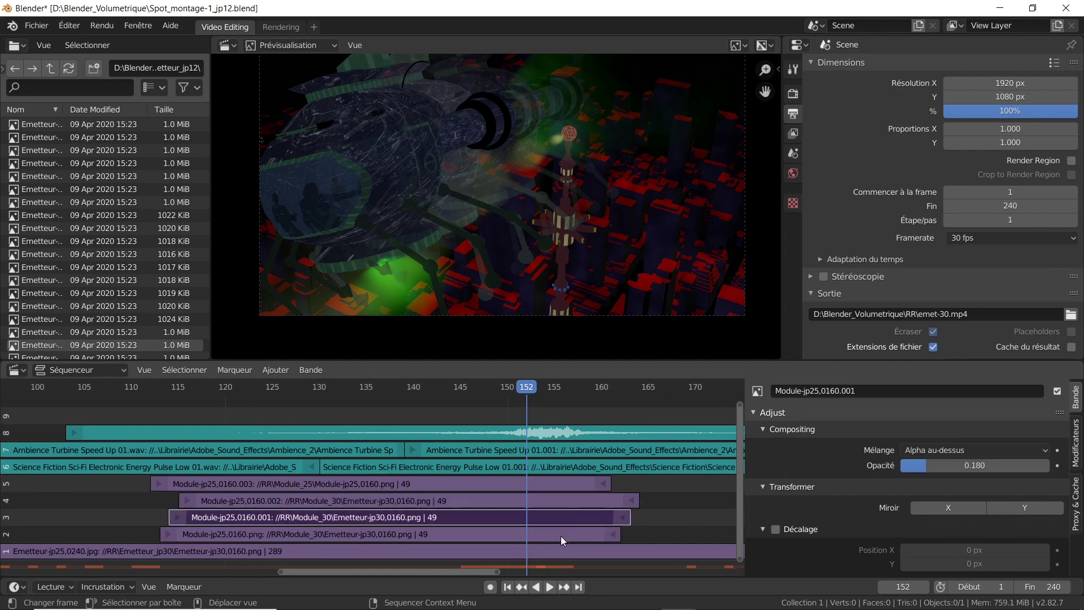
click(560, 535)
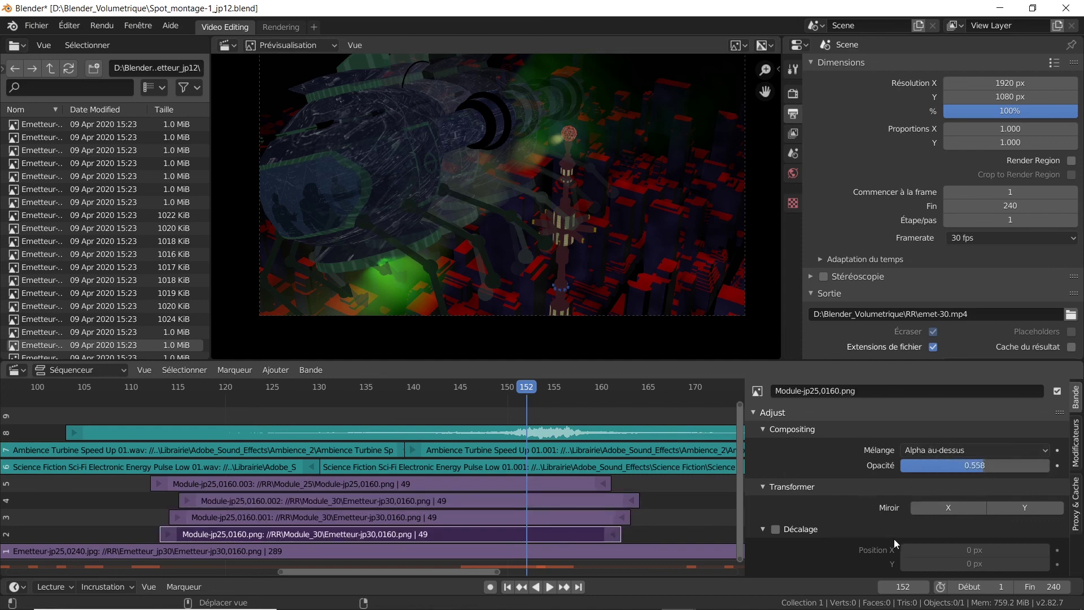
Check the channel 6 sound strip's settings and set the Ambience Turbine Speed Up 01.001 strip's volume to 0.200
click(629, 468)
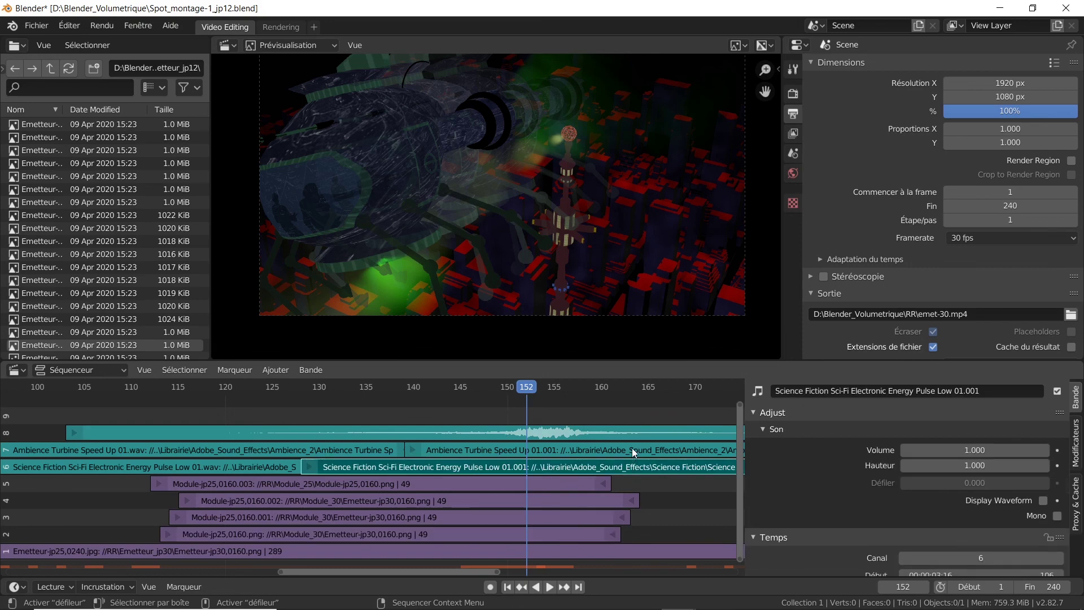
click(634, 452)
drag(974, 450, 758, 455)
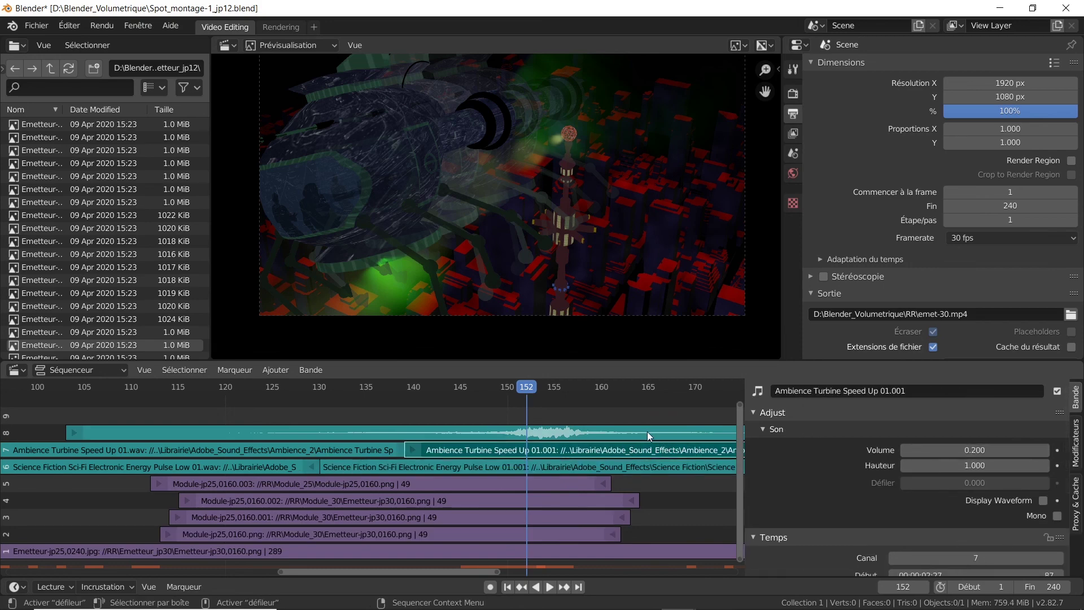